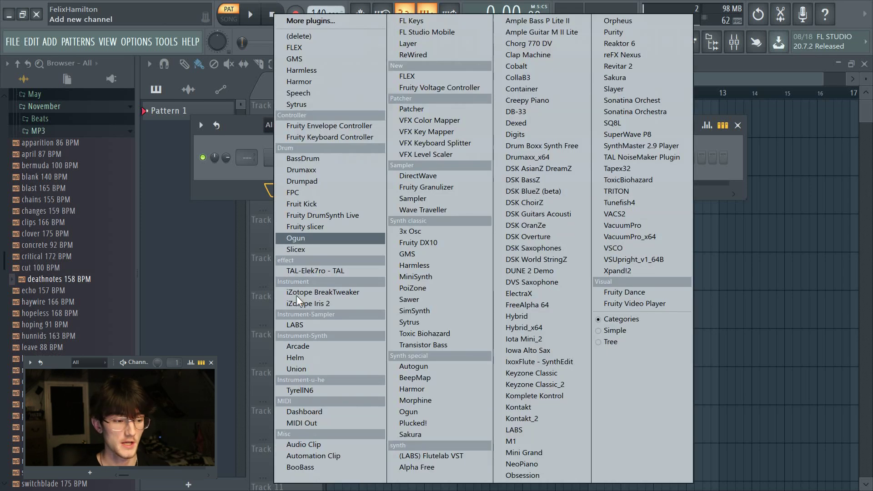
Add a LABS channel and raise the volume and reverb of its Soft Piano preset.
{"action": "left_click", "coordinate": [309, 323]}
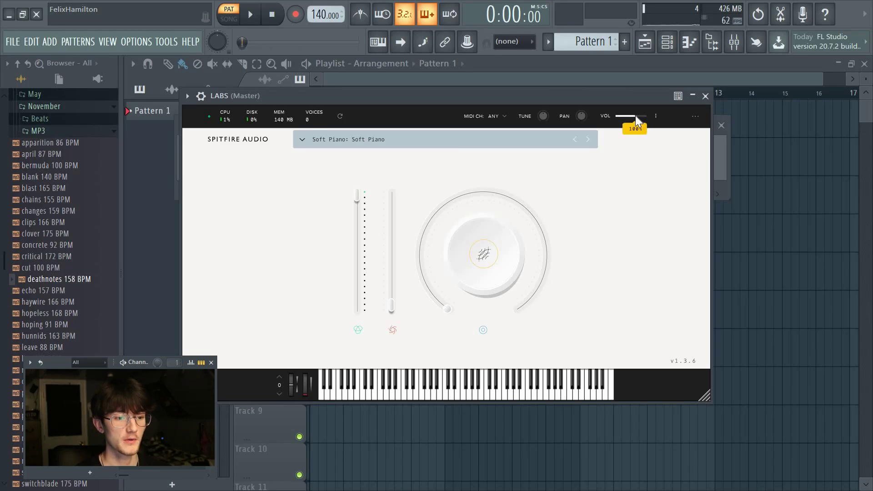
{"action": "left_click_drag", "start_coordinate": [634, 115], "coordinate": [637, 115]}
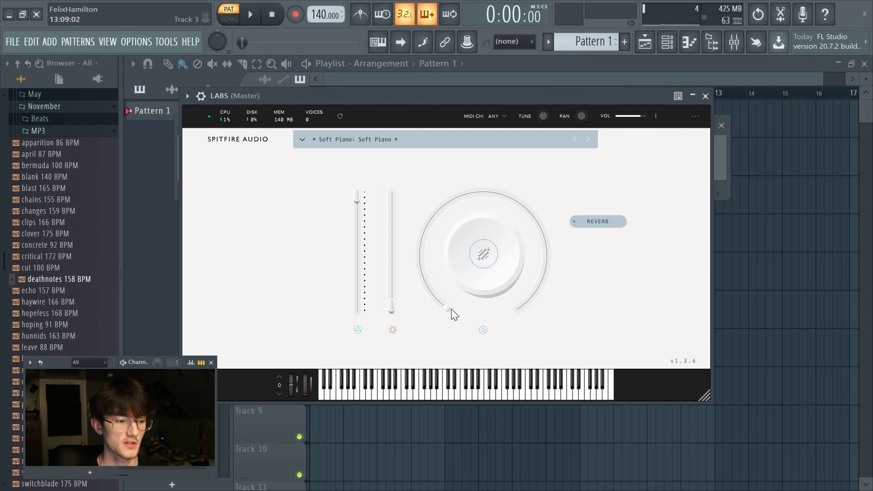
{"action": "left_click_drag", "start_coordinate": [451, 309], "coordinate": [419, 253]}
{"action": "left_click_drag", "start_coordinate": [347, 100], "coordinate": [448, 113]}
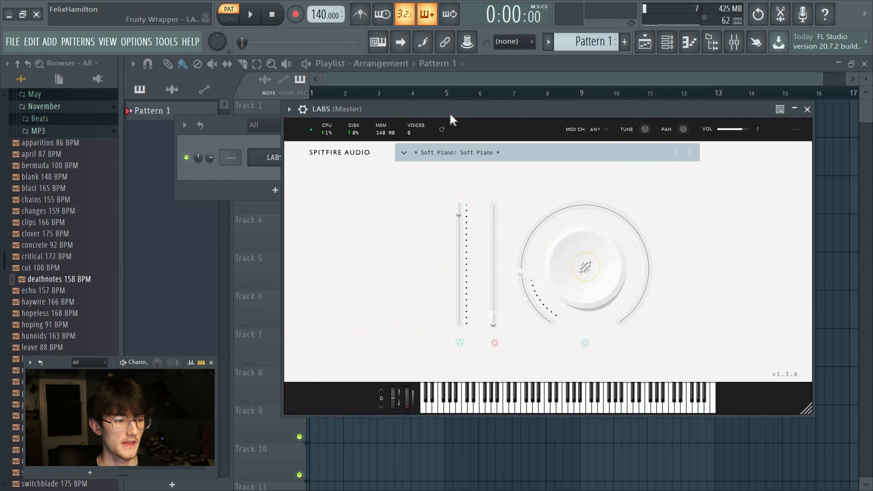
{"action": "left_click", "coordinate": [807, 110]}
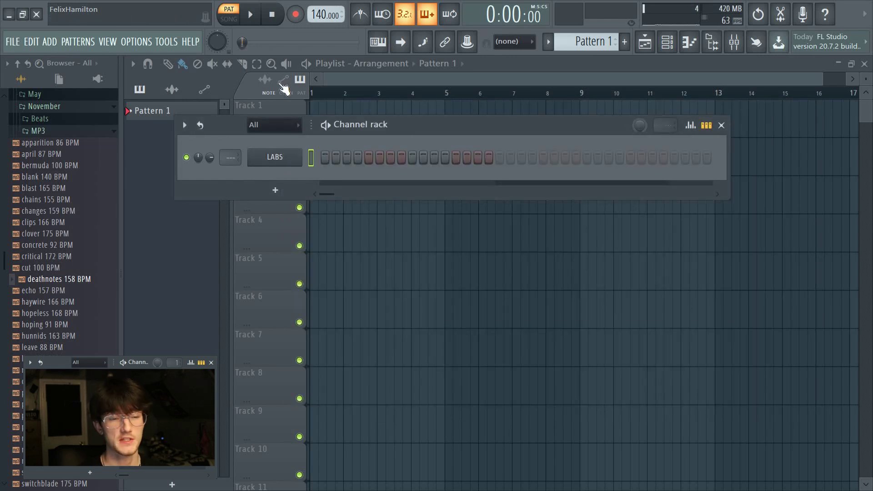
Set the tempo to 88 BPM and set the LABS piano roll's scale highlighting to root note E.
{"action": "left_click_drag", "start_coordinate": [318, 17], "coordinate": [318, 19]}
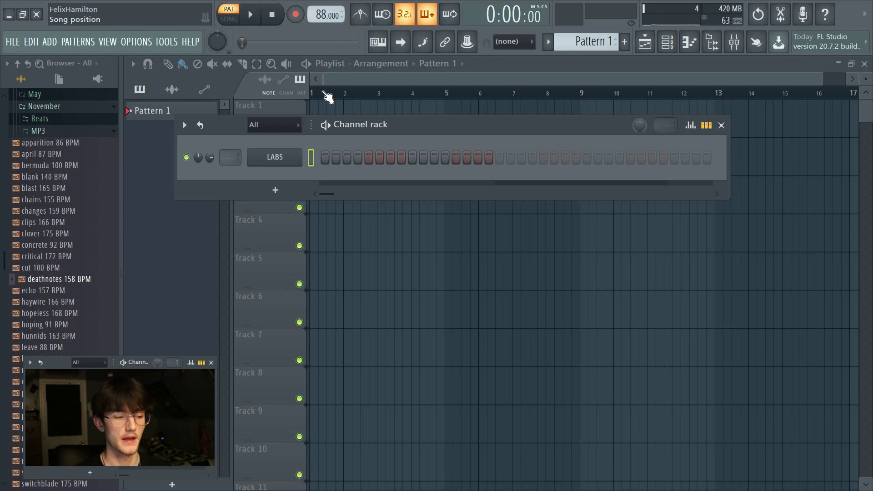
{"action": "key", "text": "F7"}
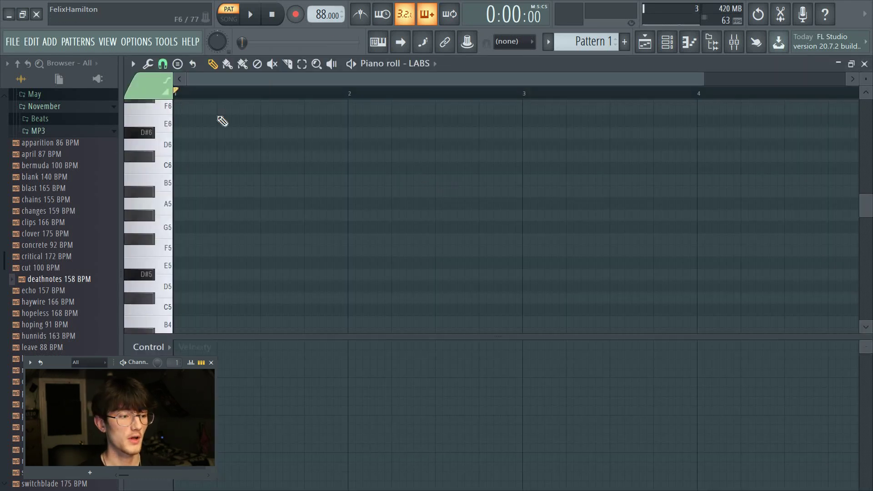
{"action": "left_click", "coordinate": [133, 64]}
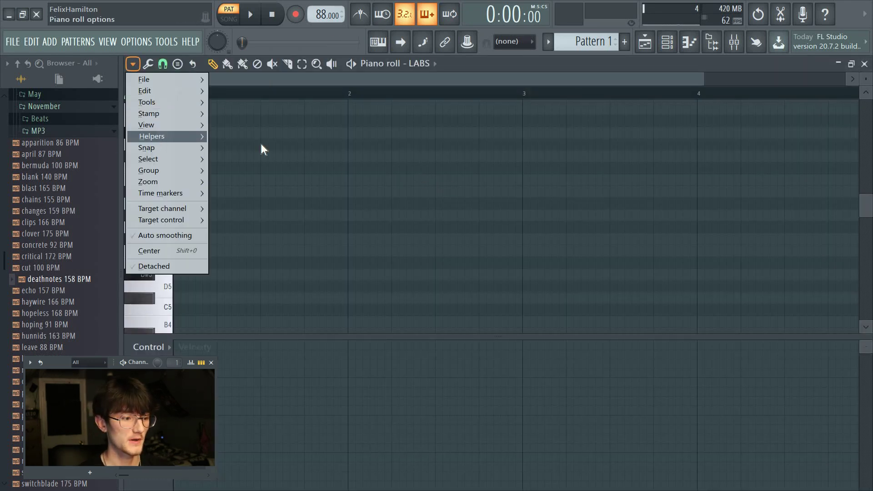
{"action": "mouse_move", "coordinate": [266, 149]}
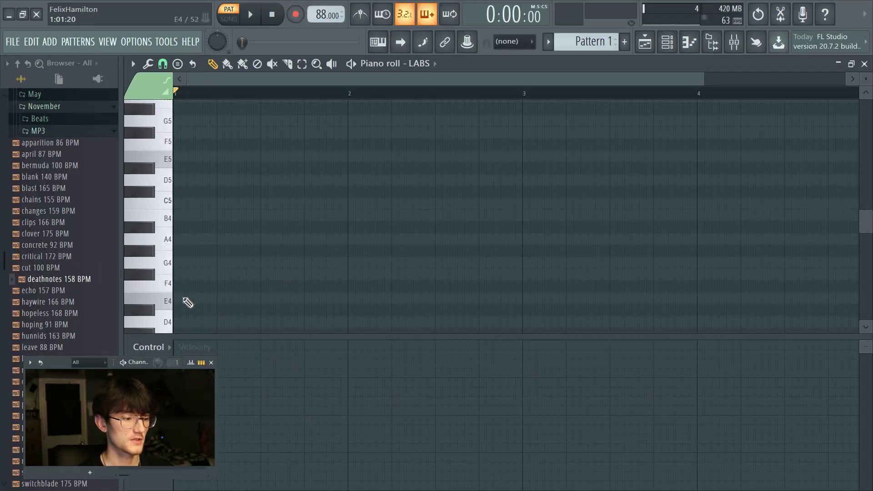
Build a chord of E4, G4, B4 and D5 at the start of bar 1, each note six steps long.
{"action": "left_click", "coordinate": [186, 300]}
{"action": "left_click", "coordinate": [193, 262]}
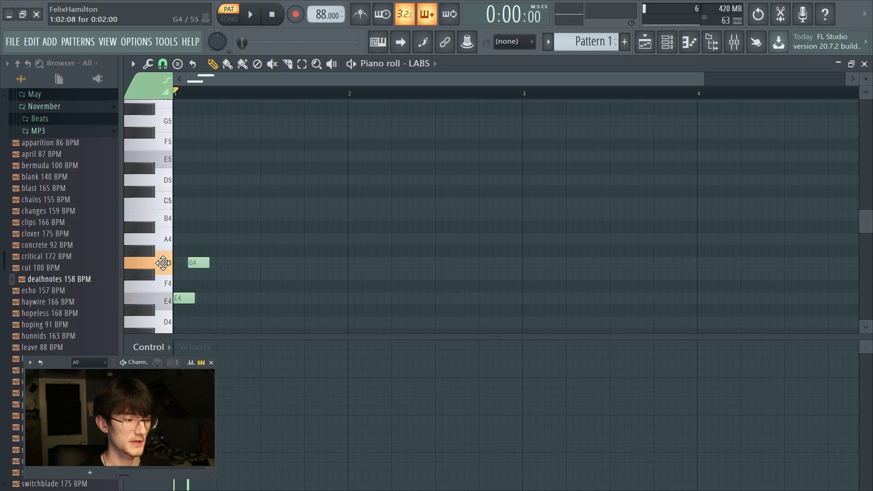
{"action": "left_click_drag", "start_coordinate": [163, 263], "coordinate": [160, 263]}
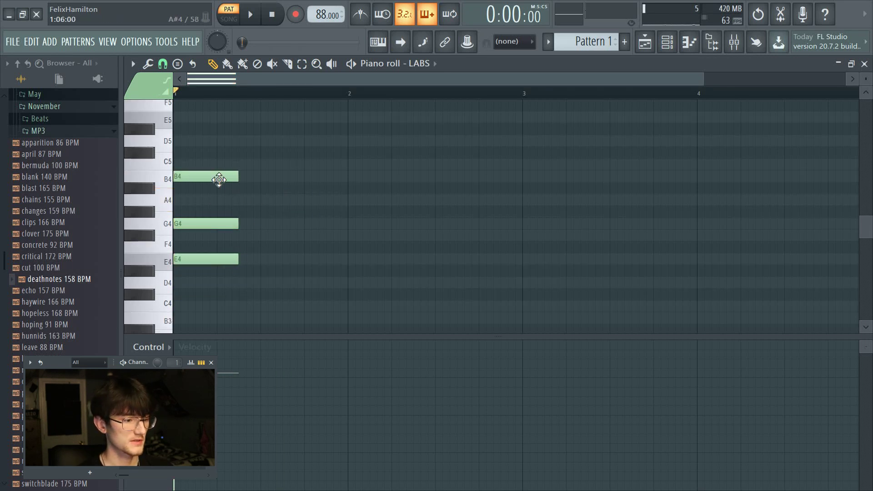
{"action": "scroll", "coordinate": [218, 236], "scroll_direction": "up", "scroll_amount": 1}
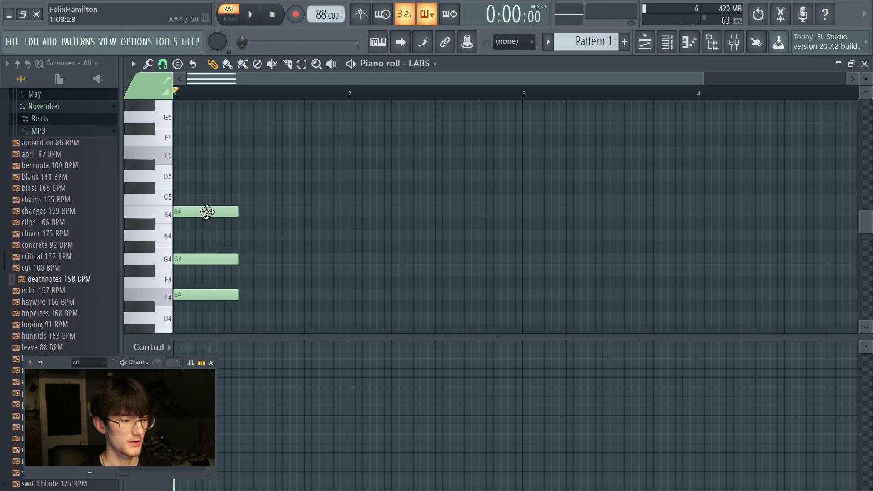
{"action": "scroll", "coordinate": [207, 212], "scroll_direction": "down", "scroll_amount": 1}
{"action": "left_click", "coordinate": [191, 144]}
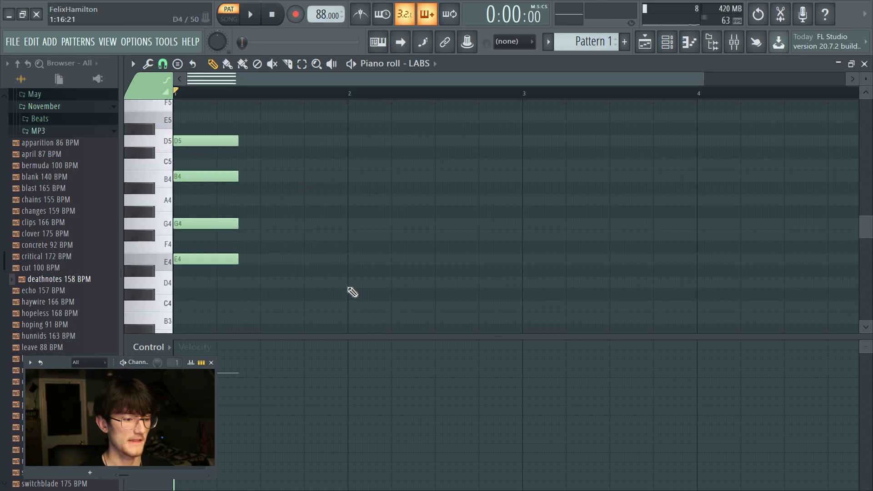
Place the notes D4, F#4 and A4 as a six-step chord at the start of bar 2.
{"action": "left_click", "coordinate": [347, 286]}
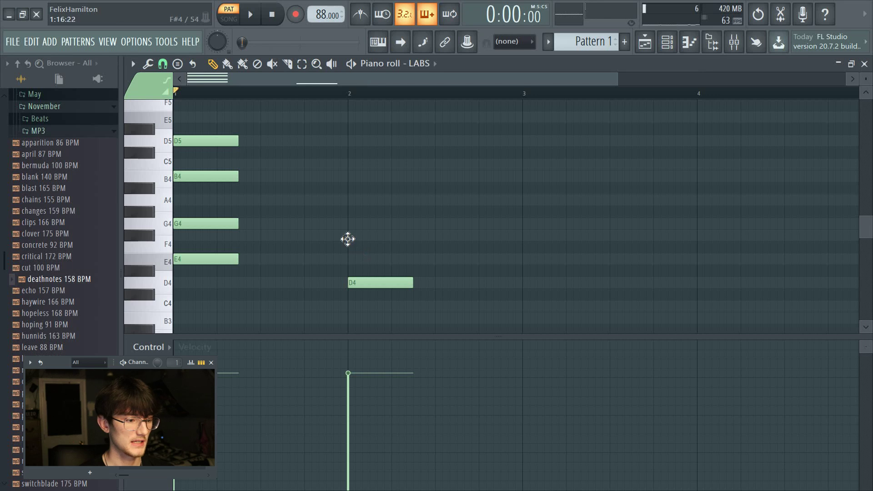
{"action": "left_click", "coordinate": [347, 237]}
{"action": "left_click", "coordinate": [348, 202]}
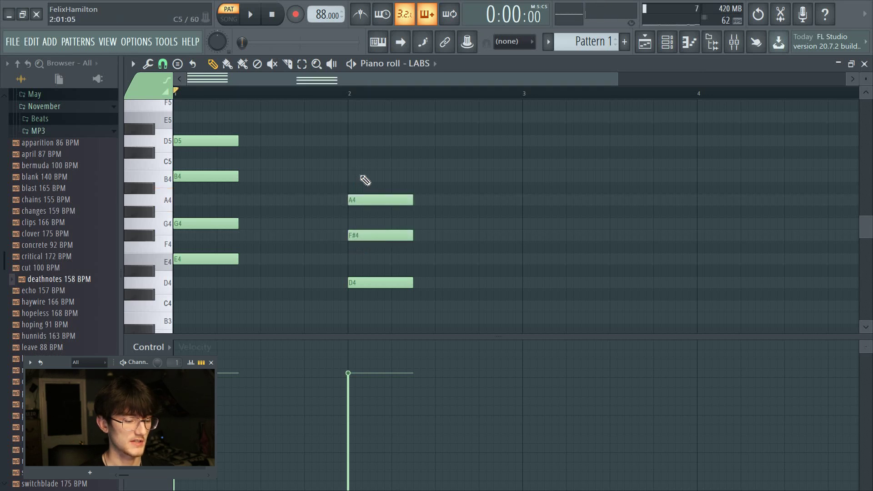
Move the bar 2 chord's D4 up an octave to D5 and add F#5 on top of the chord.
{"action": "left_click_drag", "start_coordinate": [369, 272], "coordinate": [388, 323]}
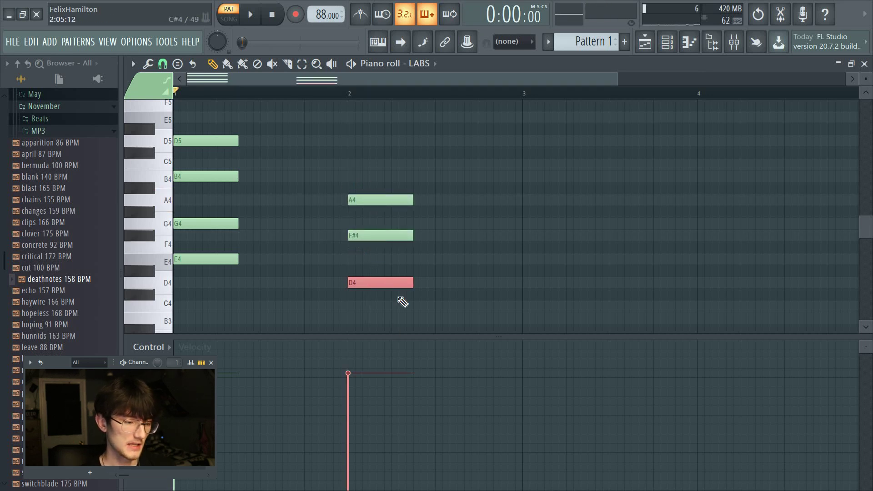
{"action": "key", "text": "ctrl+Up"}
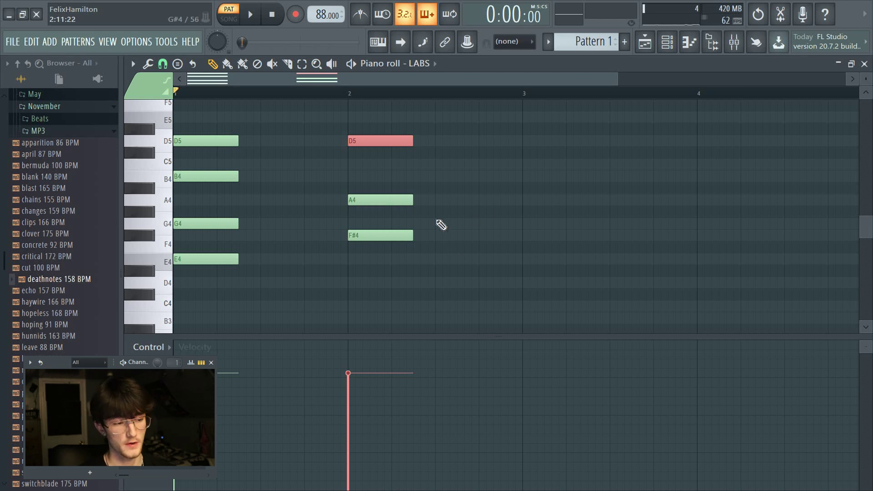
{"action": "left_click", "coordinate": [383, 199]}
{"action": "scroll", "coordinate": [377, 250], "scroll_direction": "up", "scroll_amount": 2}
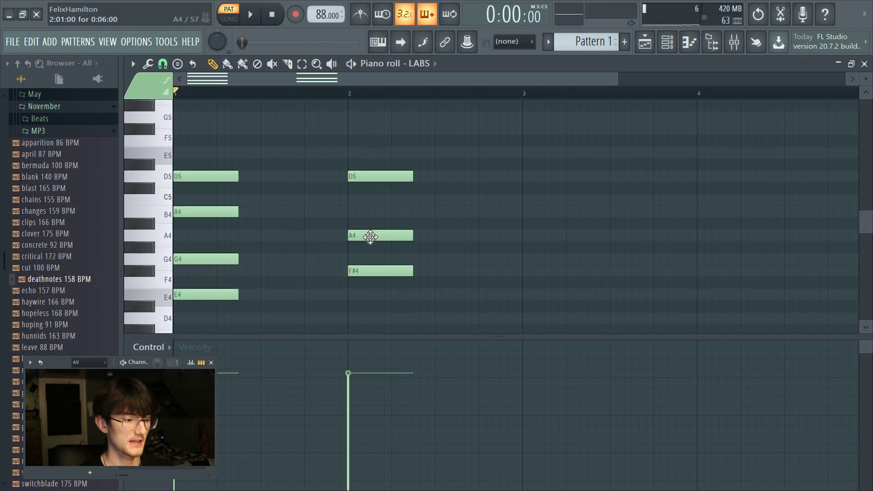
{"action": "left_click", "coordinate": [370, 237]}
{"action": "left_click", "coordinate": [348, 134]}
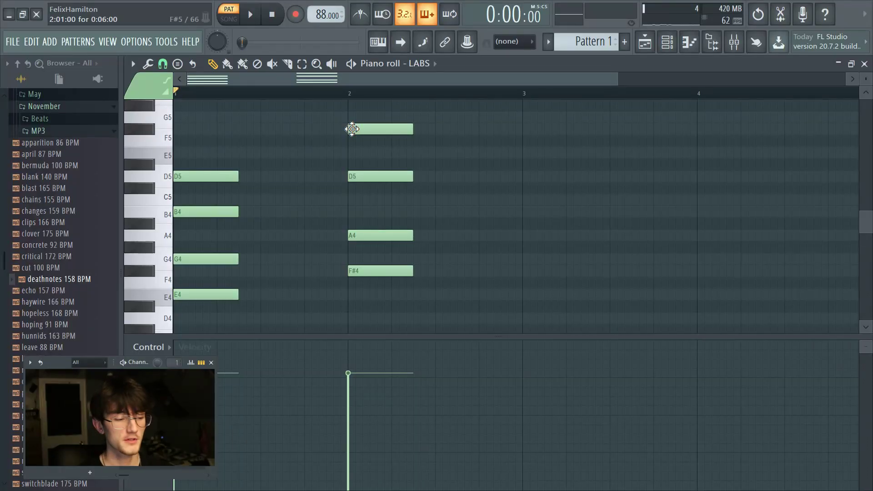
Add a six-step chord of C4, E4, G4 and B4 halfway through bar 2.
{"action": "scroll", "coordinate": [436, 245], "scroll_direction": "down", "scroll_amount": 1}
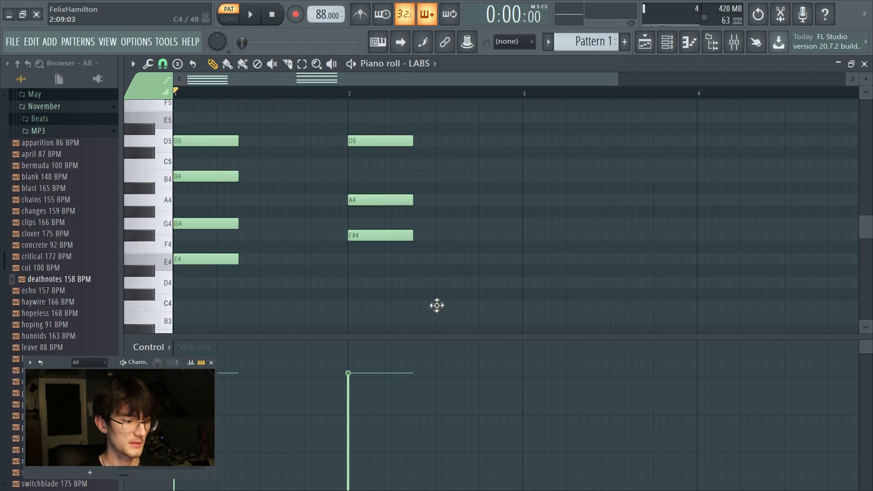
{"action": "left_click", "coordinate": [438, 306]}
{"action": "left_click", "coordinate": [436, 258]}
{"action": "left_click", "coordinate": [438, 223]}
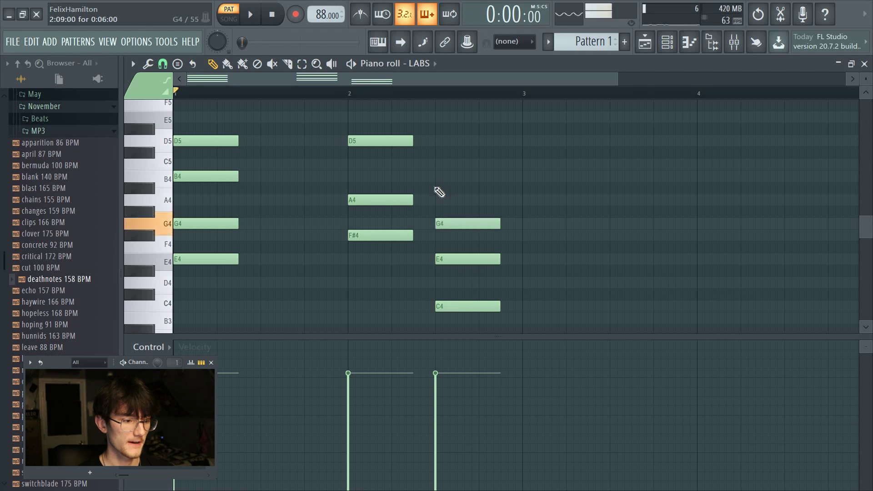
{"action": "left_click", "coordinate": [437, 176]}
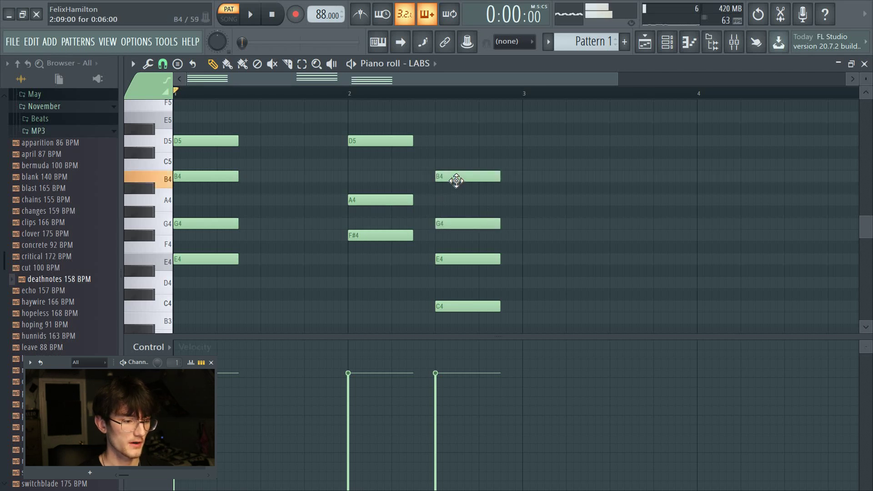
Move the two chords in bar 2 half a bar earlier, then deselect them.
{"action": "scroll", "coordinate": [327, 191], "scroll_direction": "down", "scroll_amount": 2}
{"action": "left_click_drag", "start_coordinate": [326, 331], "coordinate": [502, 137]}
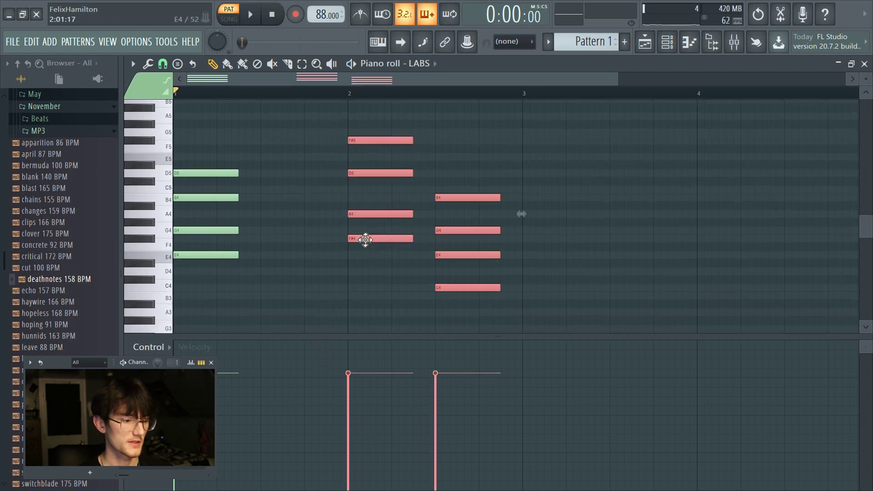
{"action": "left_click_drag", "start_coordinate": [364, 238], "coordinate": [276, 240]}
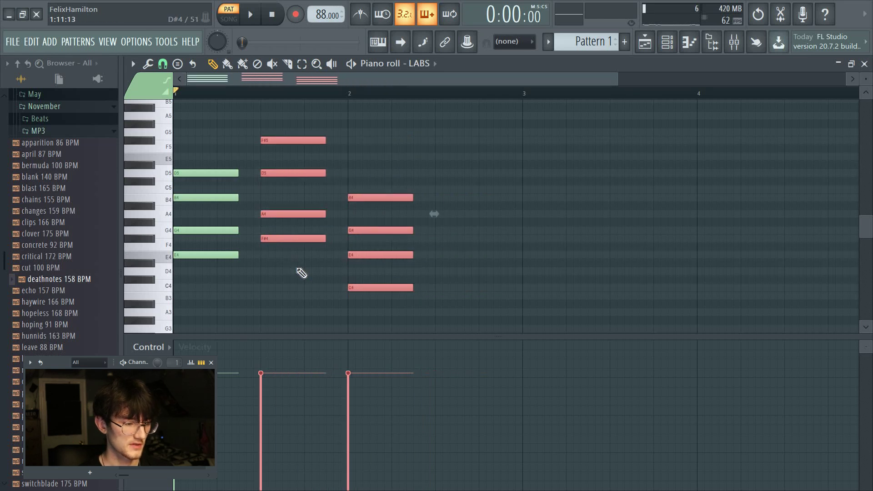
{"action": "left_click", "coordinate": [301, 271]}
{"action": "right_click", "coordinate": [304, 272]}
Add a fourth six-step chord of B3, D4, F#4 and B4 halfway through bar 2.
{"action": "scroll", "coordinate": [392, 142], "scroll_direction": "up", "scroll_amount": 1}
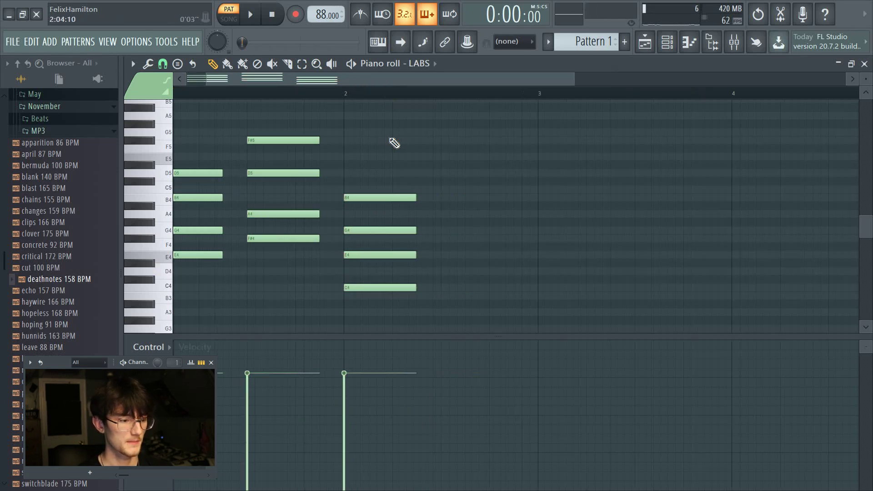
{"action": "scroll", "coordinate": [392, 143], "scroll_direction": "down", "scroll_amount": 1}
{"action": "left_click", "coordinate": [480, 271]}
{"action": "left_click", "coordinate": [483, 246]}
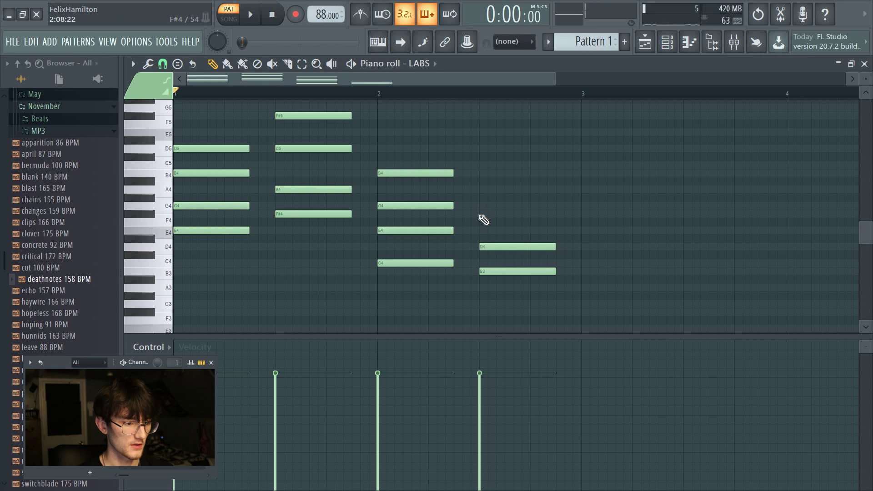
{"action": "left_click", "coordinate": [483, 214]}
{"action": "scroll", "coordinate": [476, 104], "scroll_direction": "up", "scroll_amount": 1}
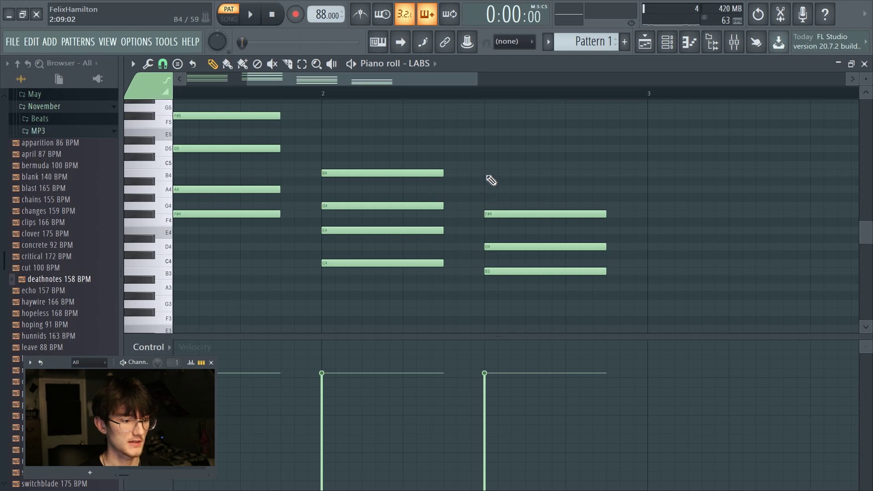
{"action": "left_click", "coordinate": [485, 173]}
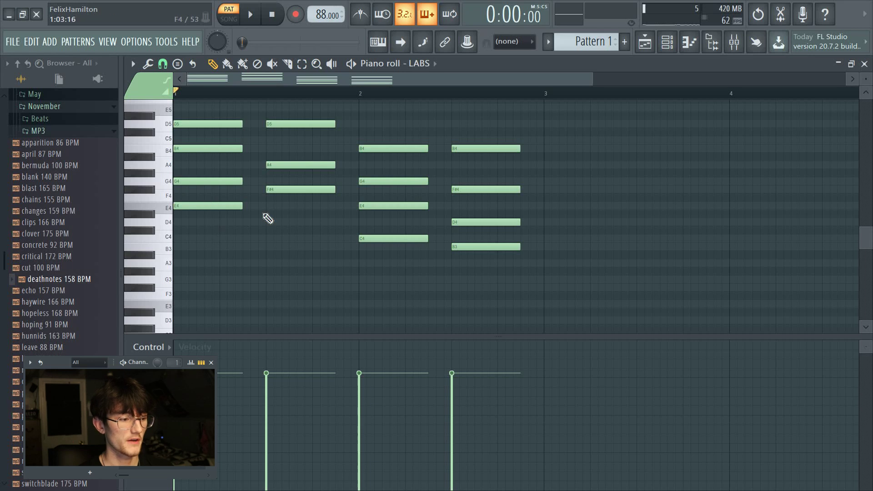
Duplicate the lowest note of all four chords one octave down and slightly lower the velocity of the copies.
{"action": "left_click", "coordinate": [238, 205], "text": "ctrl"}
{"action": "left_click", "coordinate": [297, 191], "text": "ctrl+shift"}
{"action": "left_click", "coordinate": [389, 238], "text": "ctrl+shift"}
{"action": "left_click", "coordinate": [461, 248], "text": "ctrl+shift"}
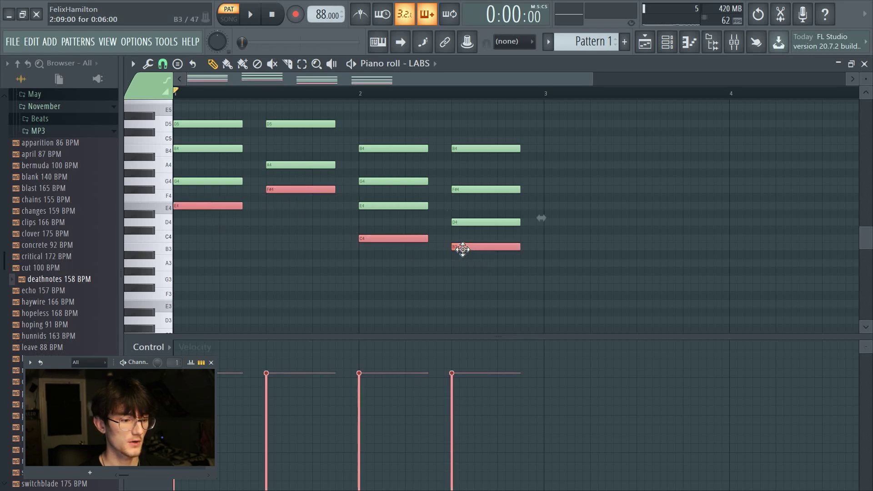
{"action": "left_click_drag", "start_coordinate": [463, 249], "coordinate": [465, 246], "text": "shift"}
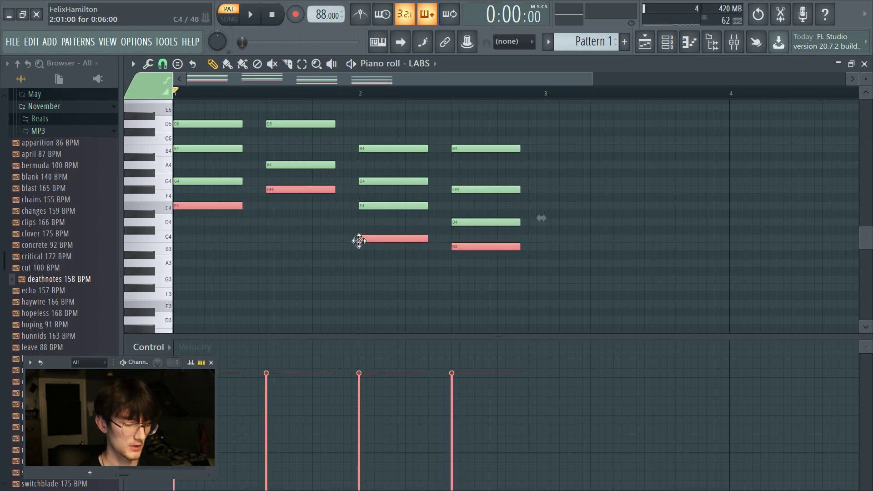
{"action": "key", "text": "ctrl+Down"}
{"action": "scroll", "coordinate": [358, 207], "scroll_direction": "down", "scroll_amount": 1}
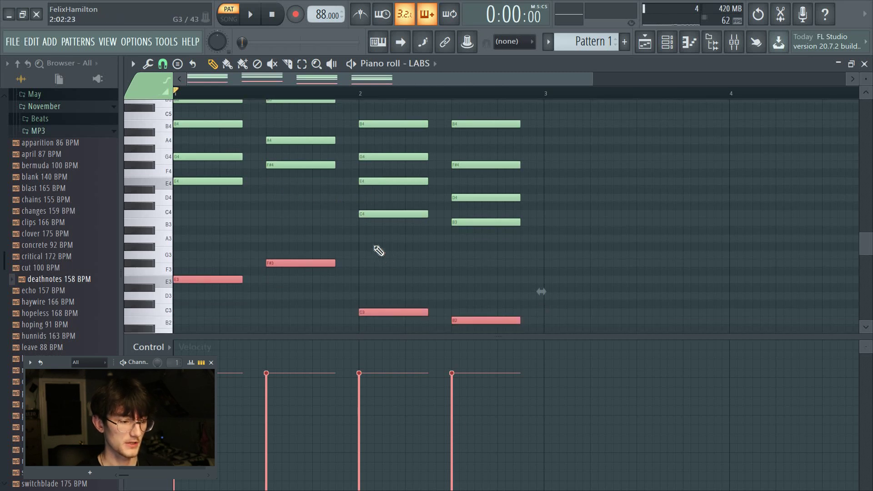
{"action": "scroll", "coordinate": [374, 247], "scroll_direction": "down", "scroll_amount": 2}
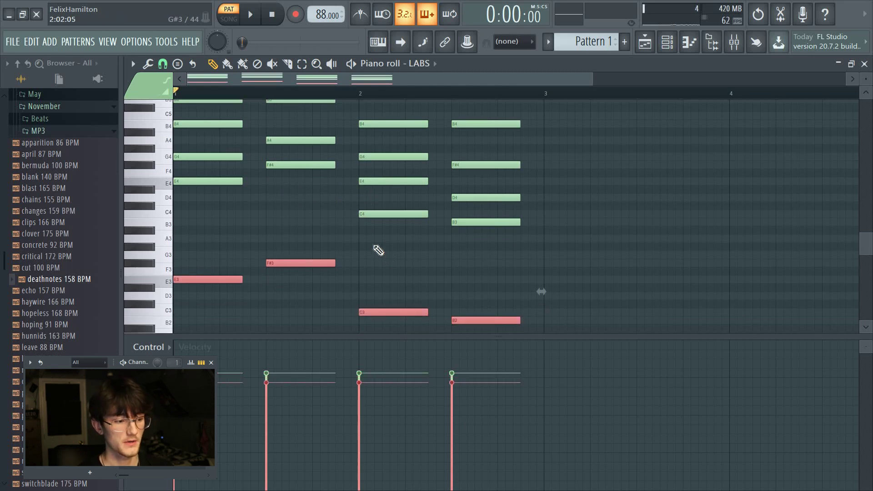
{"action": "left_click", "coordinate": [424, 261]}
Apply a slight strum to the starts of all four chords with the strumizer's time strength.
{"action": "scroll", "coordinate": [365, 287], "scroll_direction": "up", "scroll_amount": 2}
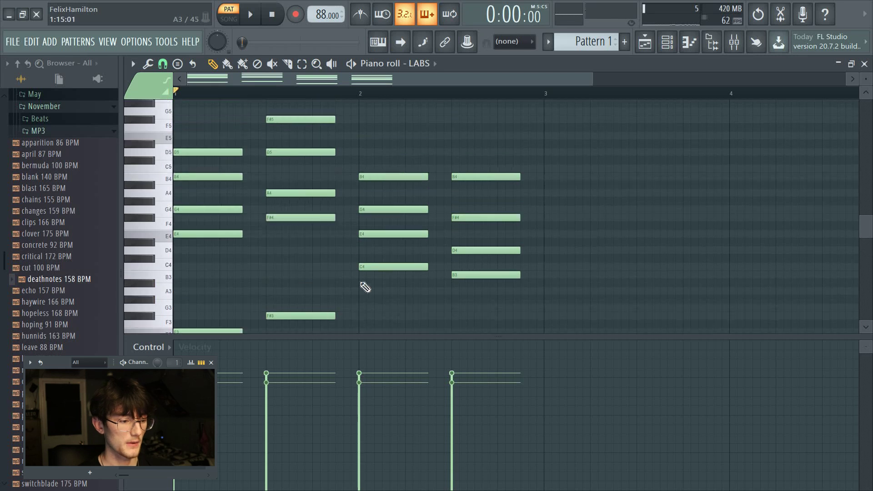
{"action": "scroll", "coordinate": [380, 228], "scroll_direction": "up", "scroll_amount": 1}
{"action": "scroll", "coordinate": [400, 240], "scroll_direction": "down", "scroll_amount": 1}
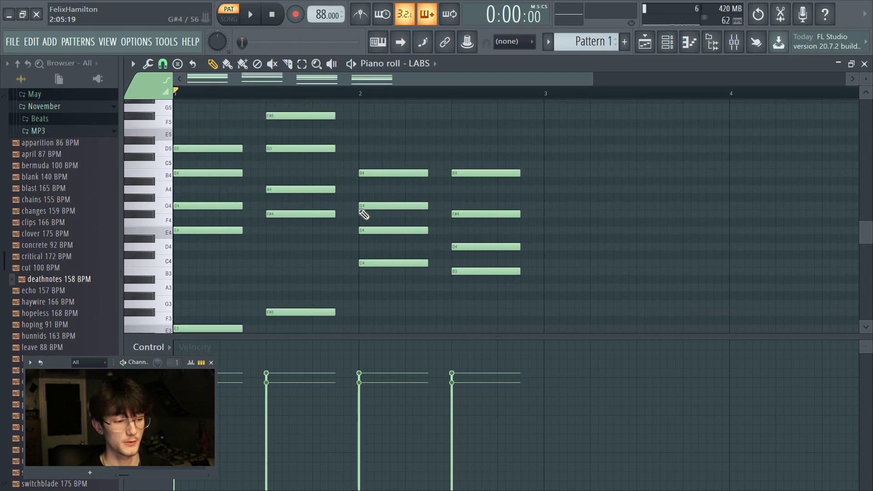
{"action": "scroll", "coordinate": [288, 229], "scroll_direction": "up", "scroll_amount": 2}
{"action": "scroll", "coordinate": [198, 189], "scroll_direction": "down", "scroll_amount": 2}
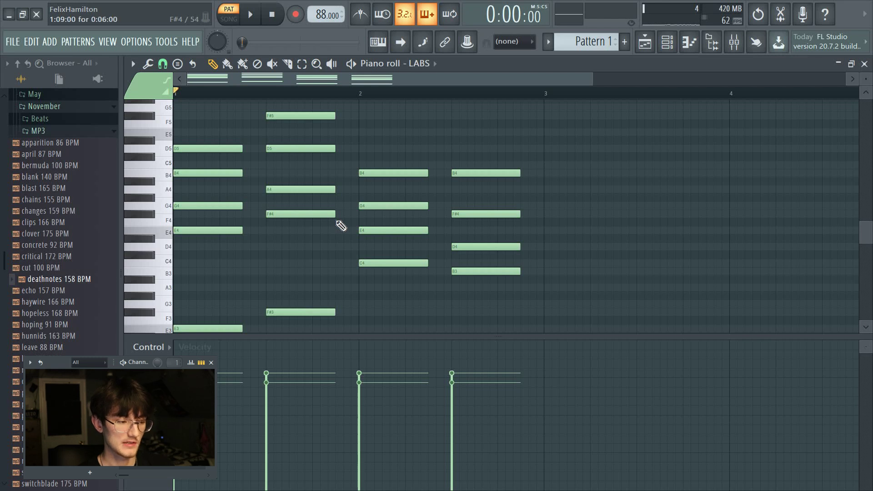
{"action": "key", "text": "alt+s"}
{"action": "left_click_drag", "start_coordinate": [485, 199], "coordinate": [484, 200]}
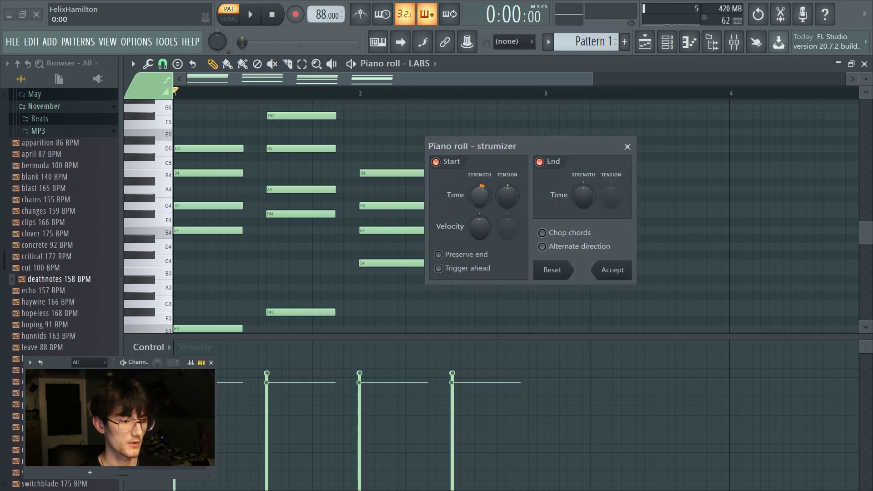
{"action": "left_click", "coordinate": [614, 271]}
Slightly randomize the velocities of all the chord notes with the randomizer's bipolar level setting.
{"action": "key", "text": "alt+r"}
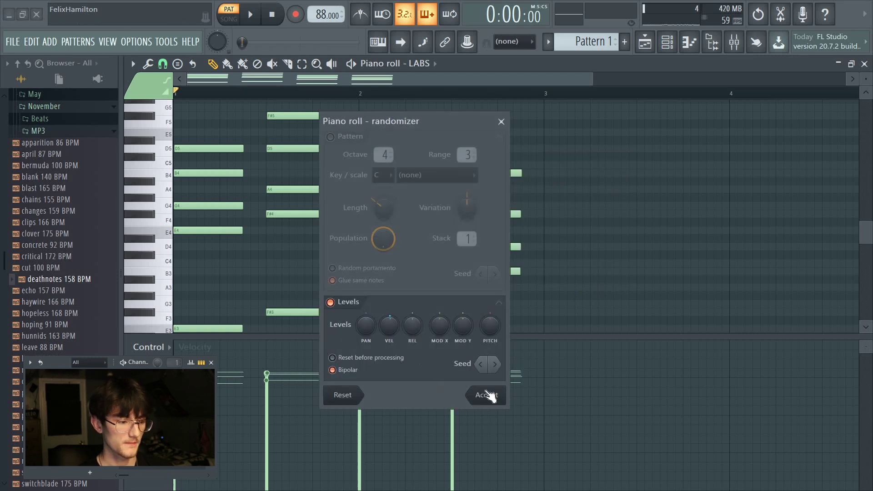
{"action": "left_click_drag", "start_coordinate": [390, 324], "coordinate": [390, 319]}
{"action": "left_click", "coordinate": [493, 399]}
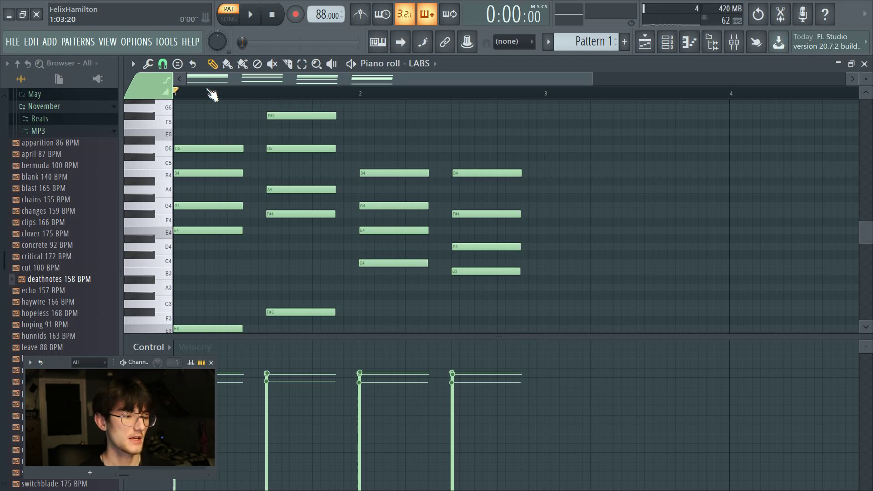
Lengthen all the chord notes together so that each chord lasts until the next one begins.
{"action": "left_click_drag", "start_coordinate": [530, 109], "coordinate": [178, 334]}
{"action": "scroll", "coordinate": [244, 100], "scroll_direction": "up", "scroll_amount": 3}
{"action": "scroll", "coordinate": [250, 143], "scroll_direction": "up", "scroll_amount": 4}
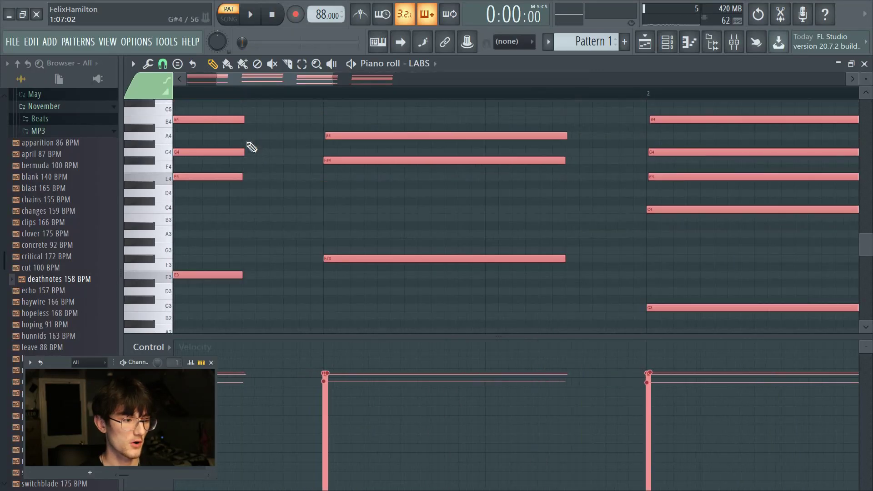
{"action": "scroll", "coordinate": [255, 92], "scroll_direction": "up", "scroll_amount": 2}
{"action": "left_click_drag", "start_coordinate": [247, 169], "coordinate": [390, 203]}
{"action": "left_click", "coordinate": [418, 193]}
{"action": "right_click", "coordinate": [419, 193]}
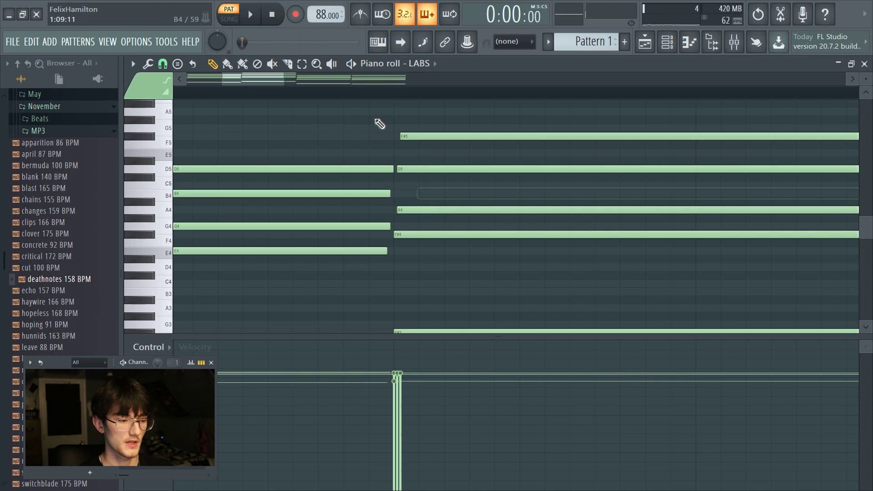
{"action": "scroll", "coordinate": [363, 94], "scroll_direction": "down", "scroll_amount": 3}
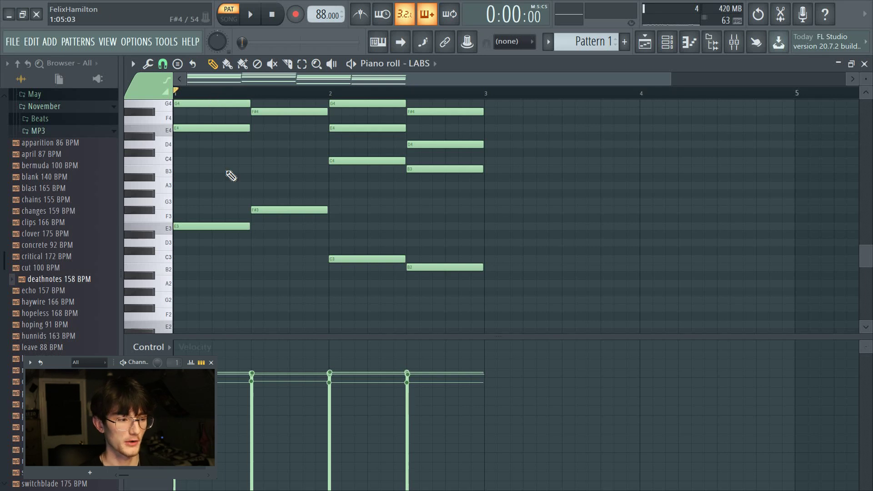
Add a very short A5 melody note on beat 2 of bar 1, followed directly by a longer B5.
{"action": "scroll", "coordinate": [223, 169], "scroll_direction": "up", "scroll_amount": 6}
{"action": "scroll", "coordinate": [190, 94], "scroll_direction": "down", "scroll_amount": 2}
{"action": "scroll", "coordinate": [291, 172], "scroll_direction": "down", "scroll_amount": 2}
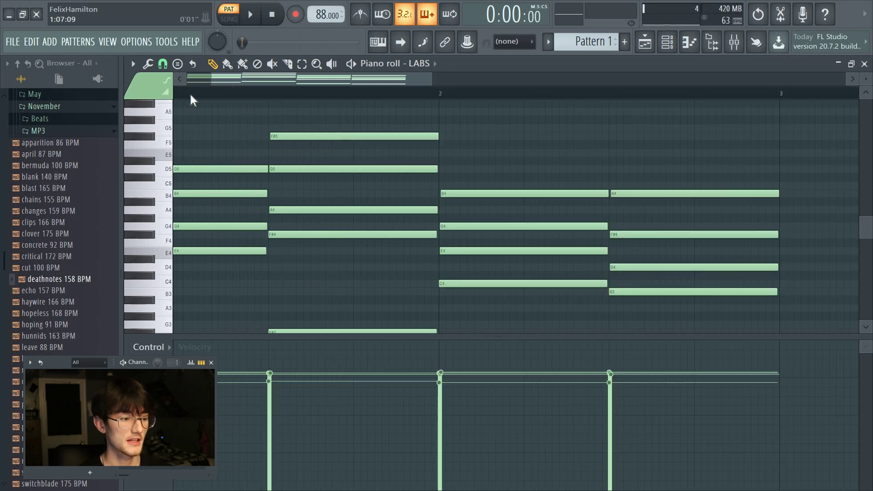
{"action": "scroll", "coordinate": [195, 104], "scroll_direction": "up", "scroll_amount": 2}
{"action": "scroll", "coordinate": [267, 174], "scroll_direction": "up", "scroll_amount": 2}
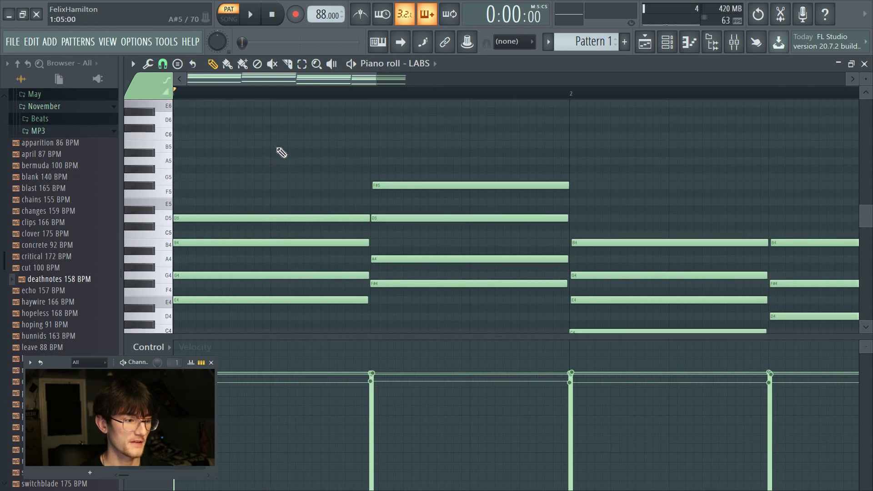
{"action": "left_click", "coordinate": [280, 144]}
{"action": "left_click", "coordinate": [273, 160]}
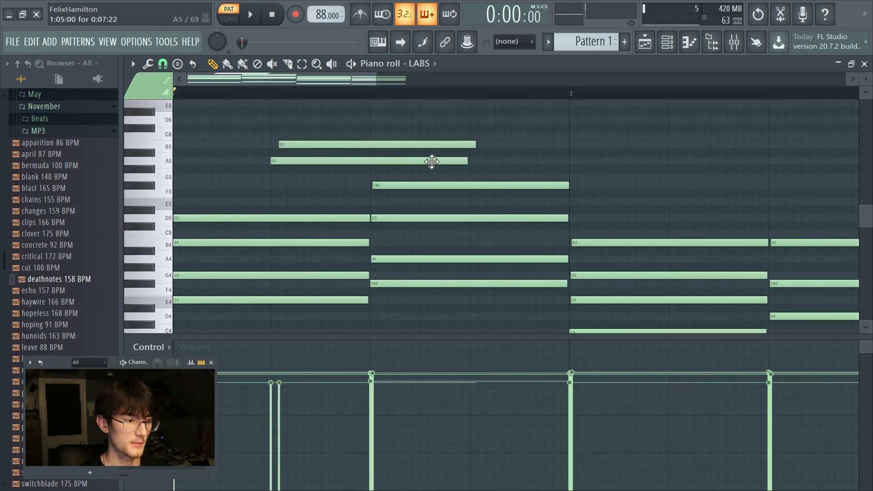
{"action": "left_click_drag", "start_coordinate": [466, 161], "coordinate": [286, 162]}
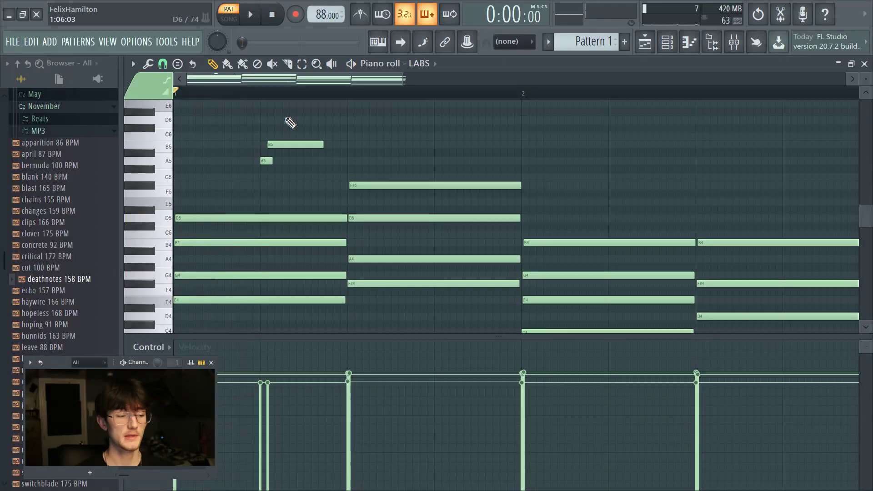
{"action": "key", "text": "space"}
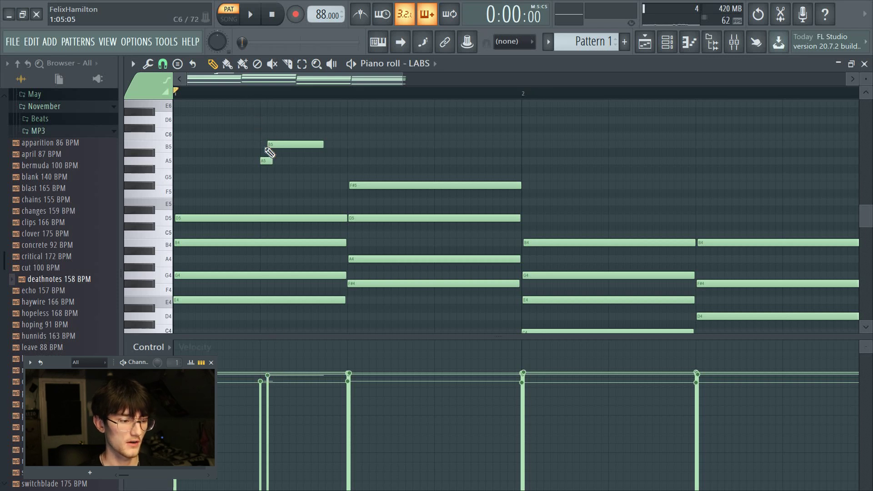
Add a C6 melody note overlapping the end of the B5, trim it to the first chord's end, and play back the phrase.
{"action": "left_click", "coordinate": [314, 135]}
{"action": "key", "text": "space"}
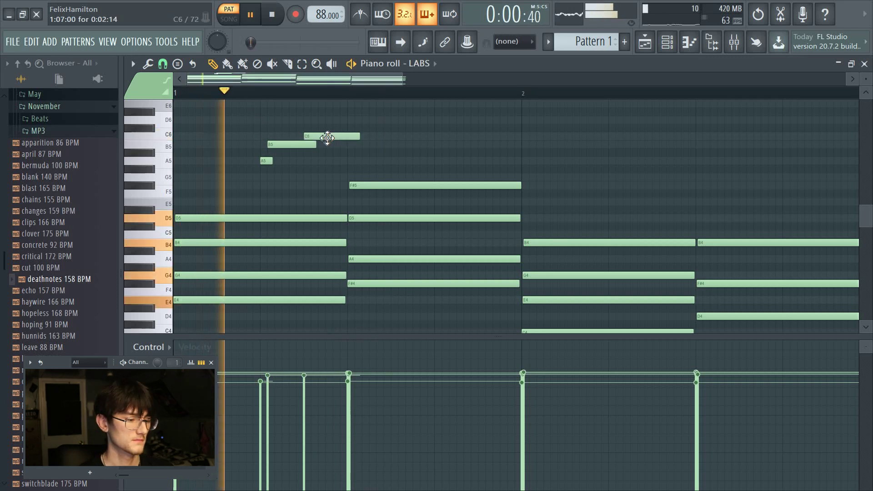
{"action": "key", "text": "space"}
{"action": "key", "text": "space"}
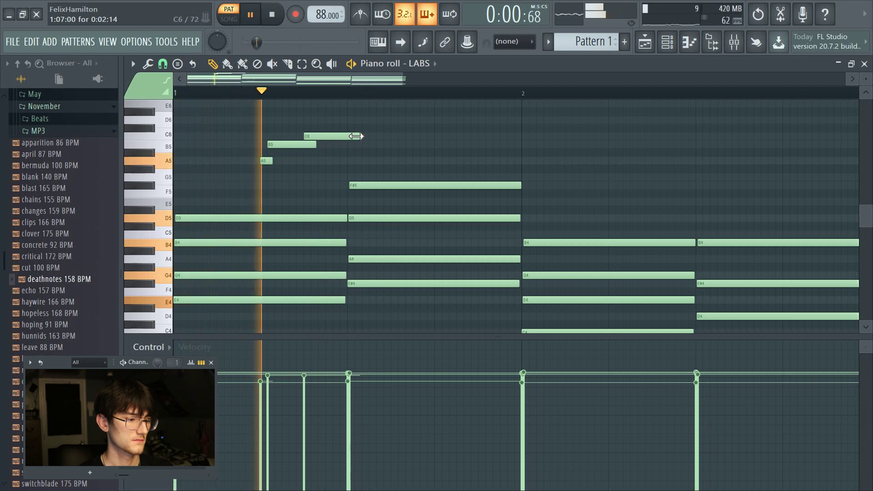
{"action": "left_click_drag", "start_coordinate": [298, 147], "coordinate": [296, 148]}
{"action": "key", "text": "space"}
{"action": "left_click_drag", "start_coordinate": [358, 136], "coordinate": [344, 136]}
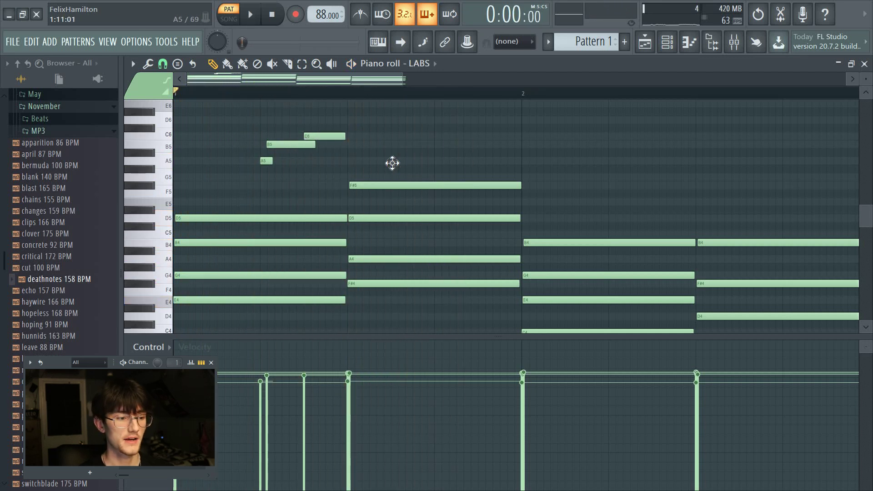
Add an A5 and a closing F#5 over the second chord, and extend the C6 to the start of the A5.
{"action": "left_click", "coordinate": [392, 163]}
{"action": "left_click_drag", "start_coordinate": [412, 162], "coordinate": [430, 161]}
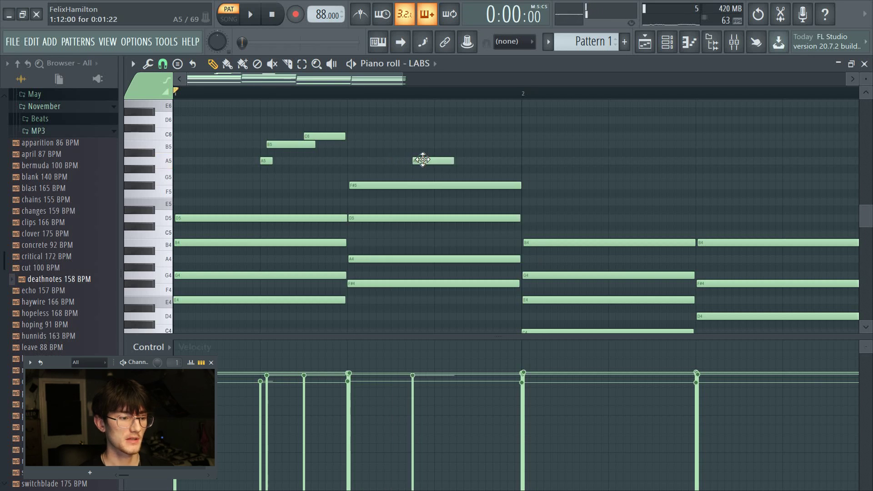
{"action": "left_click", "coordinate": [486, 184]}
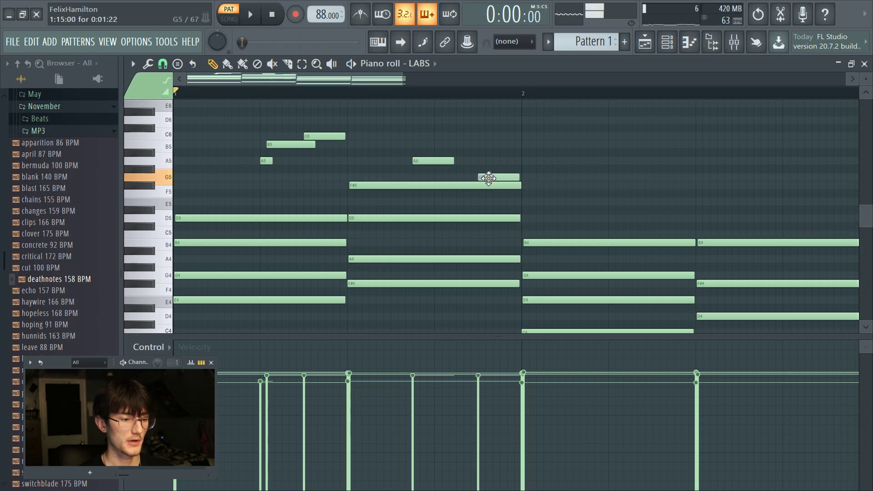
{"action": "left_click_drag", "start_coordinate": [514, 187], "coordinate": [506, 187]}
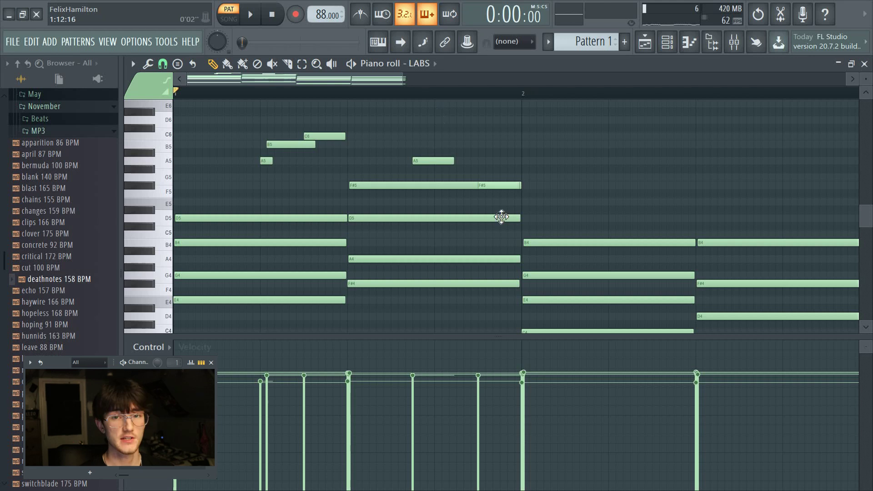
{"action": "scroll", "coordinate": [457, 103], "scroll_direction": "up", "scroll_amount": 3}
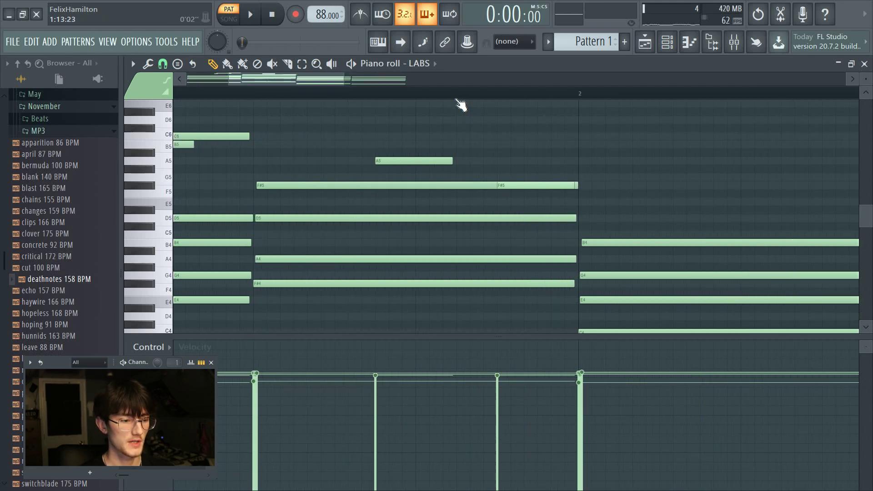
{"action": "scroll", "coordinate": [457, 103], "scroll_direction": "down", "scroll_amount": 4}
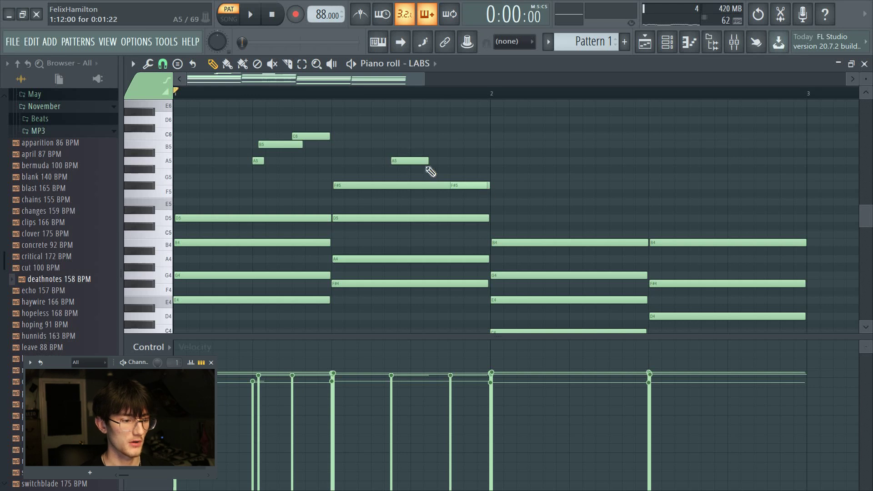
{"action": "left_click_drag", "start_coordinate": [349, 147], "coordinate": [399, 160]}
Shorten the second chord's F#4 and fill the gap before bar 2 with short E4 and D4 notes.
{"action": "scroll", "coordinate": [420, 140], "scroll_direction": "down", "scroll_amount": 3}
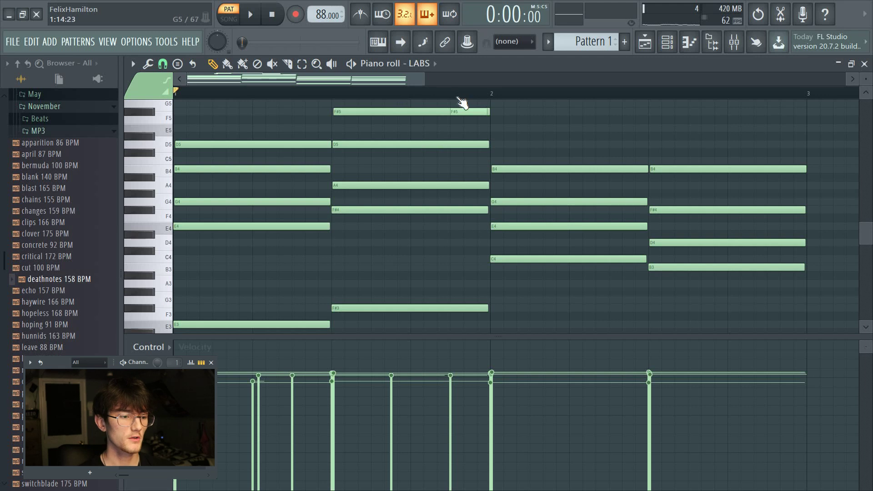
{"action": "scroll", "coordinate": [471, 96], "scroll_direction": "up", "scroll_amount": 1}
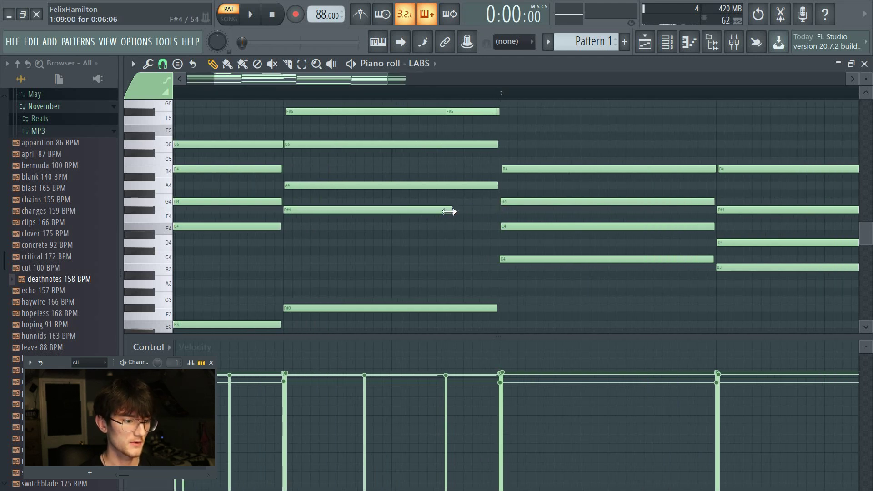
{"action": "left_click_drag", "start_coordinate": [444, 212], "coordinate": [442, 213]}
{"action": "left_click", "coordinate": [448, 227]}
{"action": "left_click_drag", "start_coordinate": [489, 230], "coordinate": [484, 246]}
{"action": "left_click_drag", "start_coordinate": [605, 242], "coordinate": [482, 241]}
{"action": "left_click", "coordinate": [477, 242]}
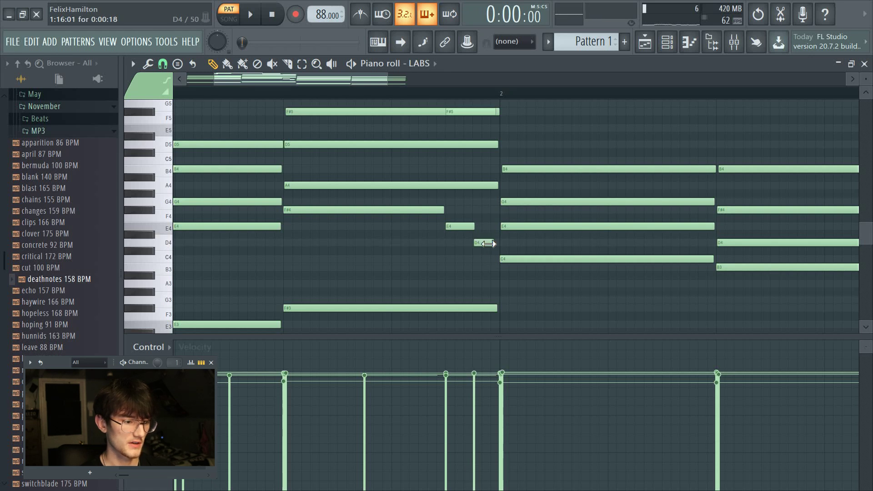
Place a short C6 grace note at the start of bar 2 leading into a longer D6, and set the playback position before it.
{"action": "scroll", "coordinate": [496, 246], "scroll_direction": "up", "scroll_amount": 3}
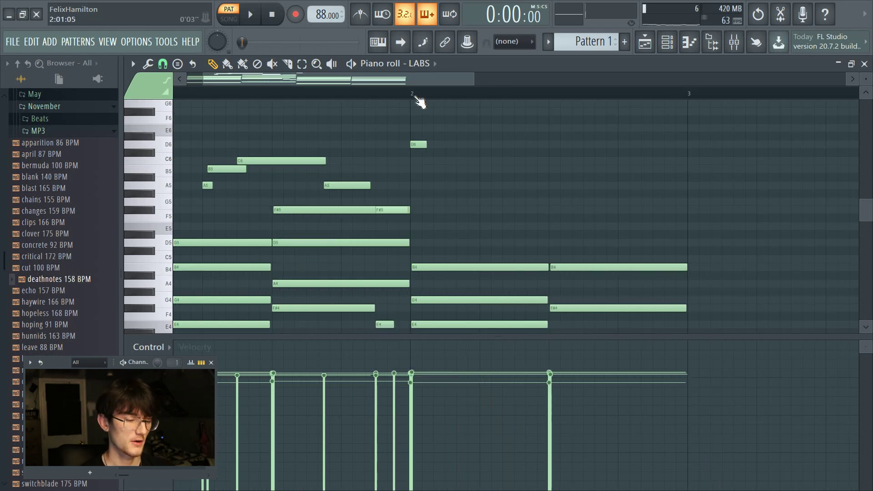
{"action": "scroll", "coordinate": [414, 97], "scroll_direction": "up", "scroll_amount": 2}
{"action": "left_click_drag", "start_coordinate": [424, 144], "coordinate": [431, 142]}
{"action": "left_click", "coordinate": [415, 161]}
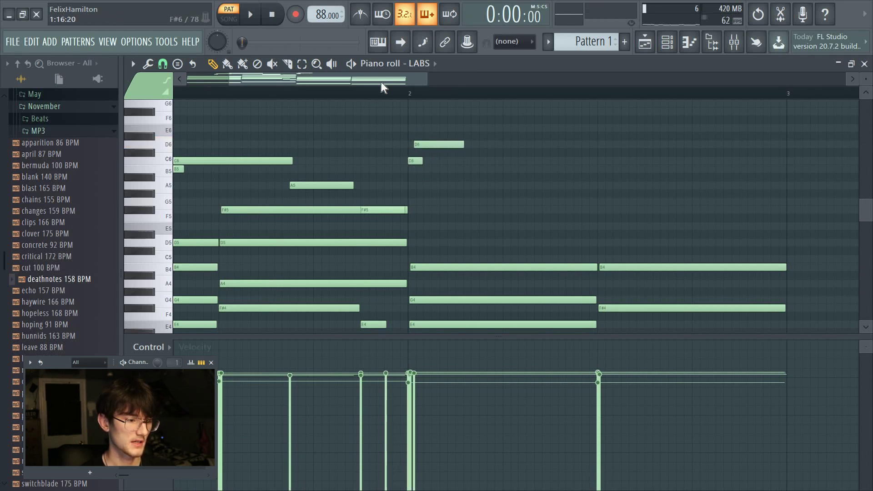
{"action": "left_click", "coordinate": [303, 98]}
Add C6 and B5 over the third chord and F#5 at the start of the fourth, trim the first two, and play back.
{"action": "left_click", "coordinate": [503, 160]}
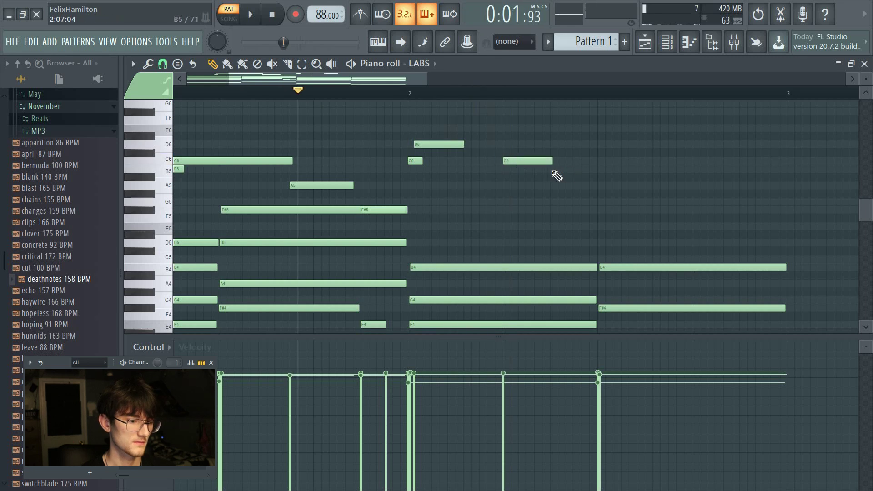
{"action": "left_click", "coordinate": [551, 169]}
{"action": "left_click", "coordinate": [598, 201]}
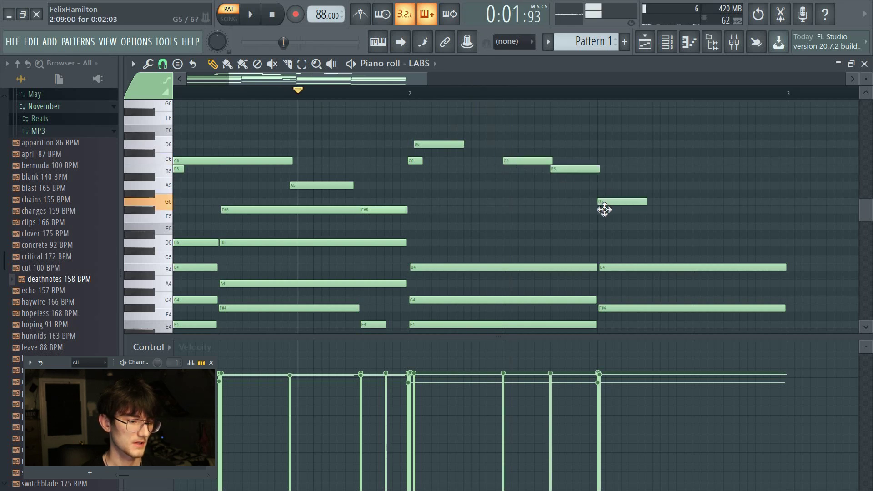
{"action": "left_click_drag", "start_coordinate": [604, 209], "coordinate": [604, 210]}
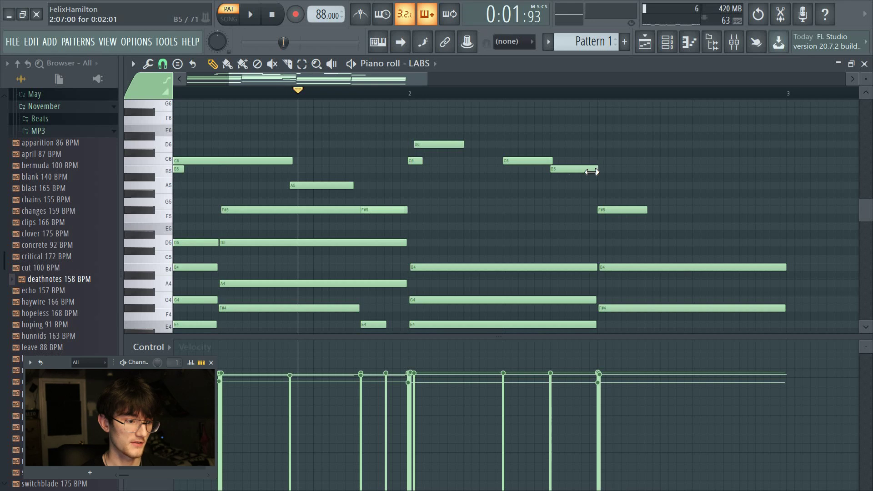
{"action": "left_click_drag", "start_coordinate": [548, 163], "coordinate": [546, 162]}
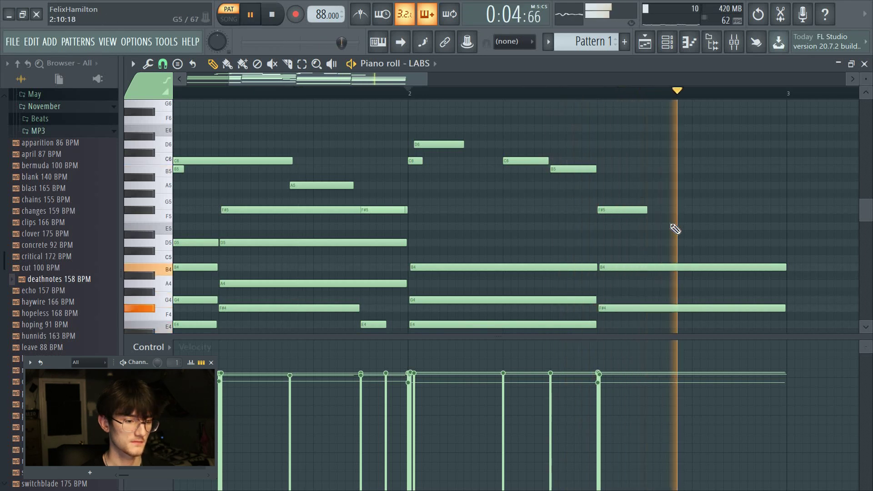
{"action": "key", "text": "space"}
Finish the melody over the fourth chord with an E5, a short D5 and a short B4 at the end of bar 2.
{"action": "left_click", "coordinate": [693, 226]}
{"action": "left_click", "coordinate": [742, 242]}
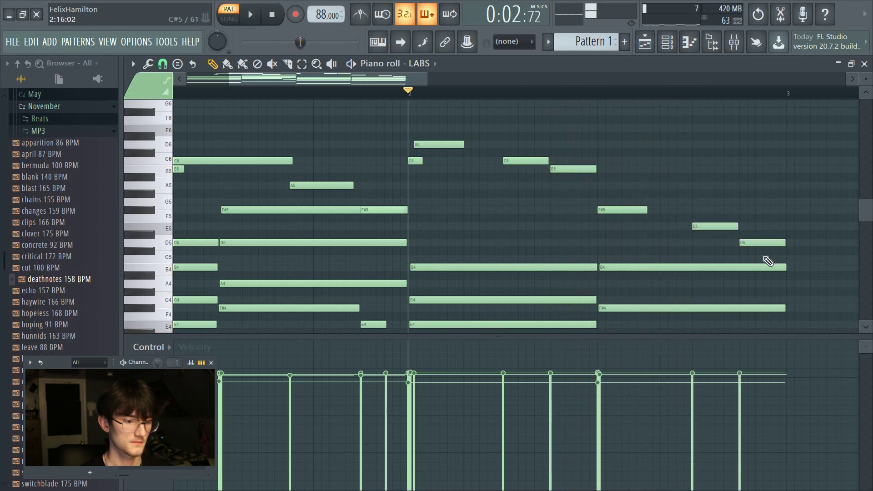
{"action": "left_click_drag", "start_coordinate": [762, 257], "coordinate": [804, 267]}
{"action": "left_click_drag", "start_coordinate": [782, 272], "coordinate": [775, 268]}
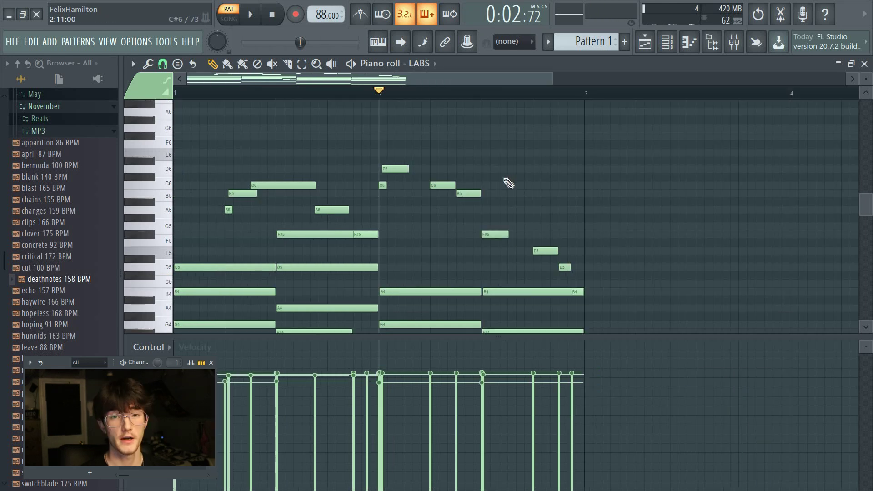
Duplicate the whole two-bar chord and melody pattern into bars 3 and 4, then deselect the copies.
{"action": "scroll", "coordinate": [439, 140], "scroll_direction": "down", "scroll_amount": 4}
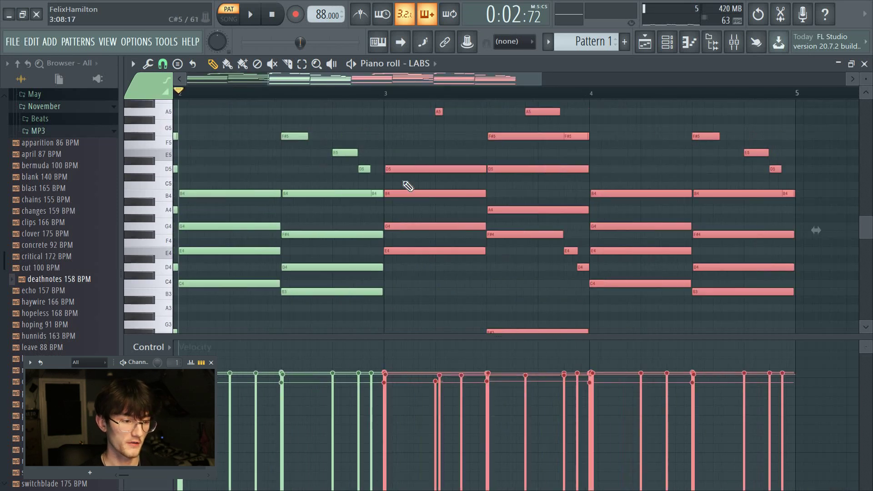
{"action": "scroll", "coordinate": [416, 175], "scroll_direction": "up", "scroll_amount": 3}
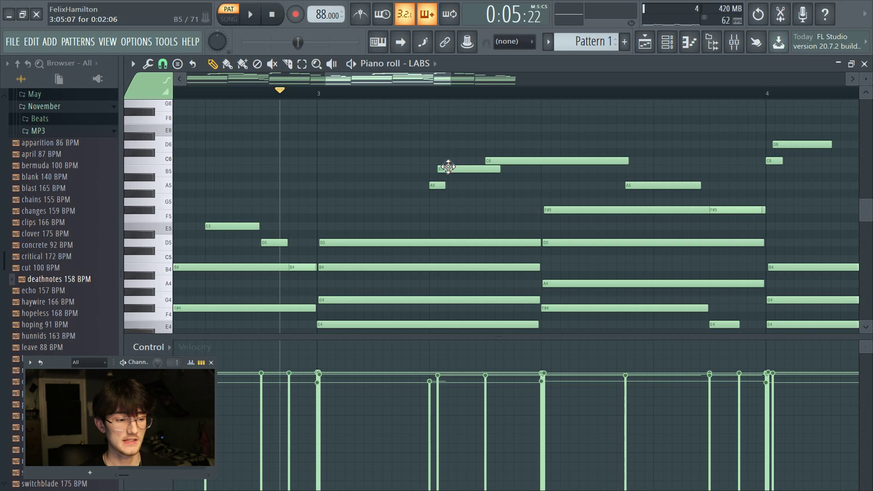
Vary the bar 3 melody by raising its A5 grace note to C6, B5 to D6, and the closing A5 and F#5 to B5 and A5.
{"action": "left_click_drag", "start_coordinate": [448, 166], "coordinate": [451, 141]}
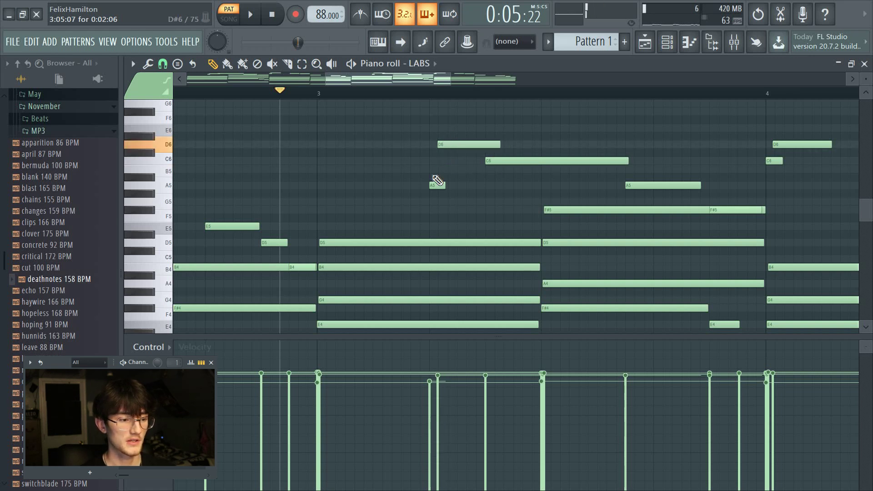
{"action": "left_click_drag", "start_coordinate": [432, 182], "coordinate": [444, 160]}
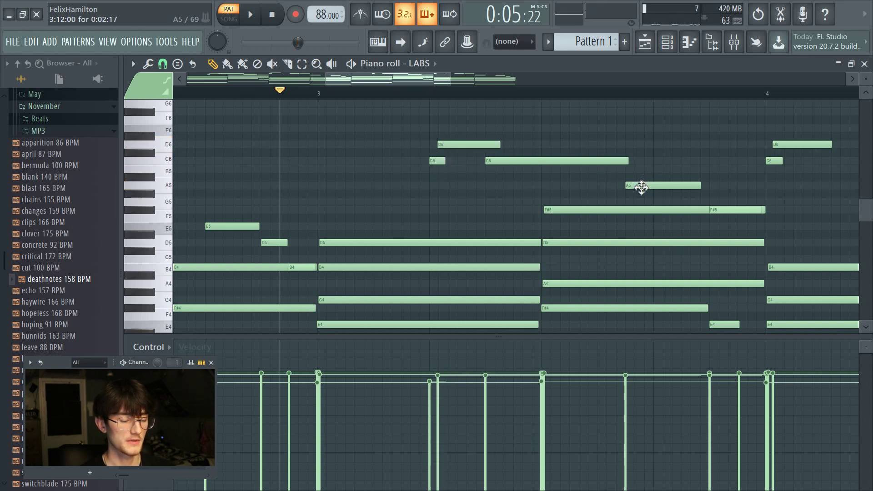
{"action": "left_click_drag", "start_coordinate": [641, 166], "coordinate": [642, 169]}
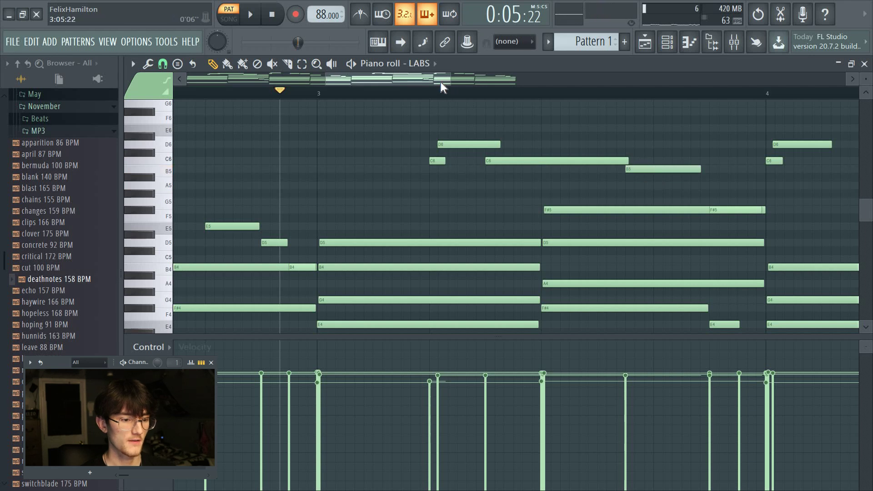
{"action": "left_click_drag", "start_coordinate": [441, 82], "coordinate": [485, 82]}
{"action": "left_click_drag", "start_coordinate": [486, 209], "coordinate": [488, 186]}
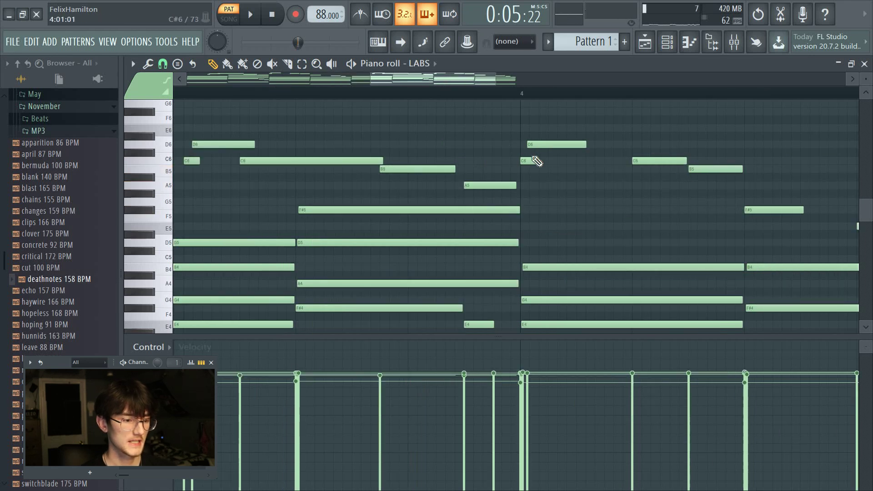
Change the first half of the bar 4 melody to a D6 grace note, E6, B5 and A5.
{"action": "left_click_drag", "start_coordinate": [534, 145], "coordinate": [534, 126]}
{"action": "left_click", "coordinate": [530, 168]}
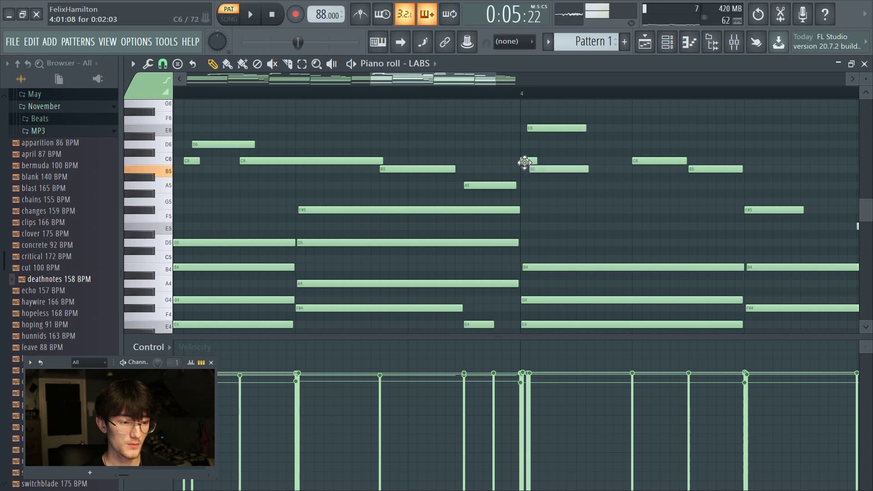
{"action": "left_click_drag", "start_coordinate": [524, 162], "coordinate": [523, 144]}
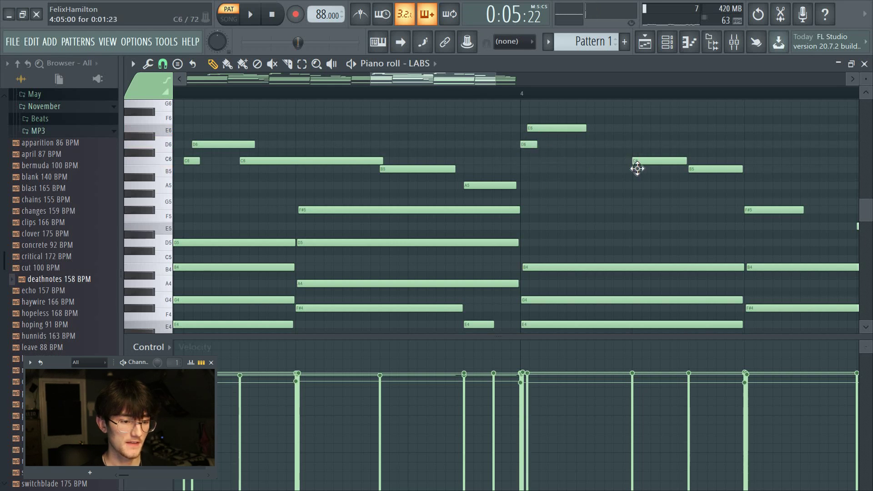
{"action": "left_click_drag", "start_coordinate": [637, 169], "coordinate": [637, 177]}
{"action": "left_click_drag", "start_coordinate": [702, 169], "coordinate": [702, 185]}
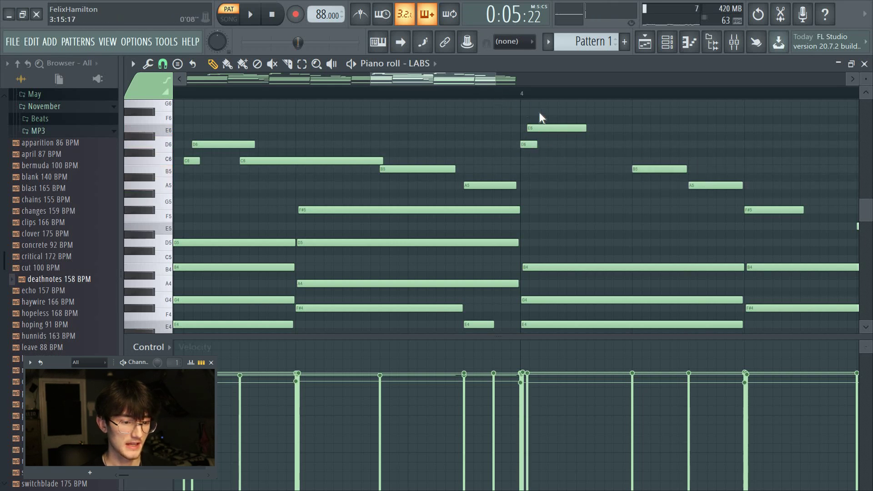
Rework the bar 4 ending to G5, F#5 and a longer G5, removing the final short B4 and shifting the first G5 right.
{"action": "scroll", "coordinate": [463, 207], "scroll_direction": "right", "scroll_amount": 5}
{"action": "mouse_move", "coordinate": [462, 207]}
{"action": "left_mouse_down"}
{"action": "mouse_move", "coordinate": [464, 224]}
{"action": "mouse_move", "coordinate": [473, 199]}
{"action": "left_mouse_up"}
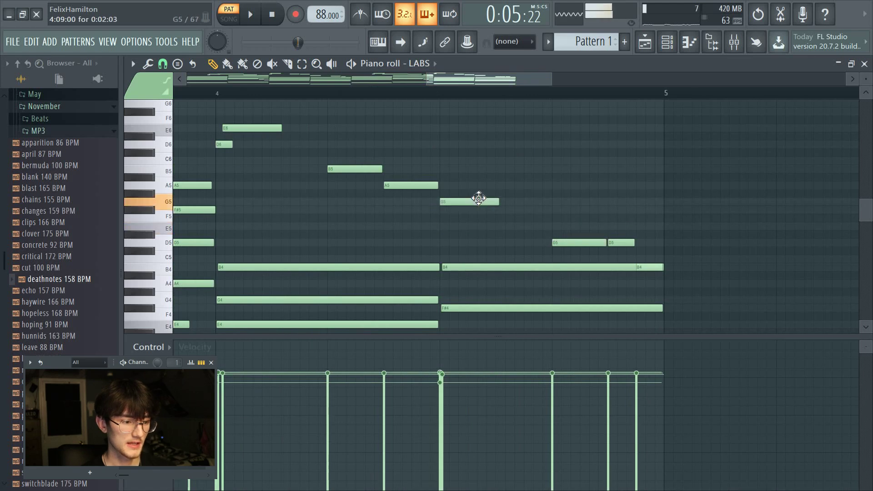
{"action": "left_click_drag", "start_coordinate": [563, 226], "coordinate": [559, 203]}
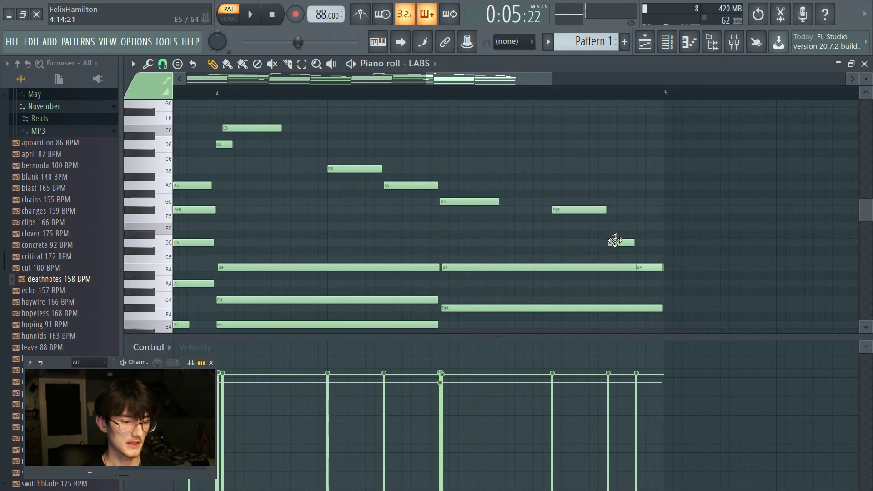
{"action": "left_click_drag", "start_coordinate": [617, 242], "coordinate": [618, 202]}
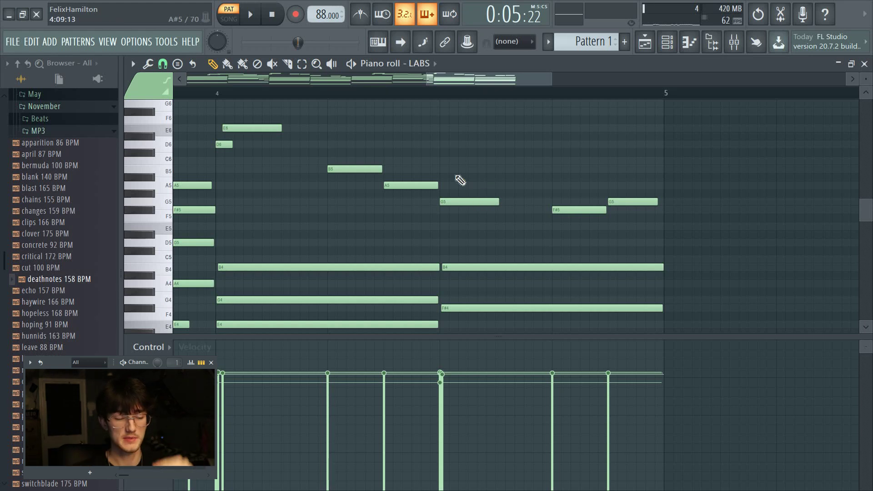
{"action": "left_click_drag", "start_coordinate": [481, 201], "coordinate": [565, 201]}
{"action": "scroll", "coordinate": [477, 127], "scroll_direction": "down", "scroll_amount": 3}
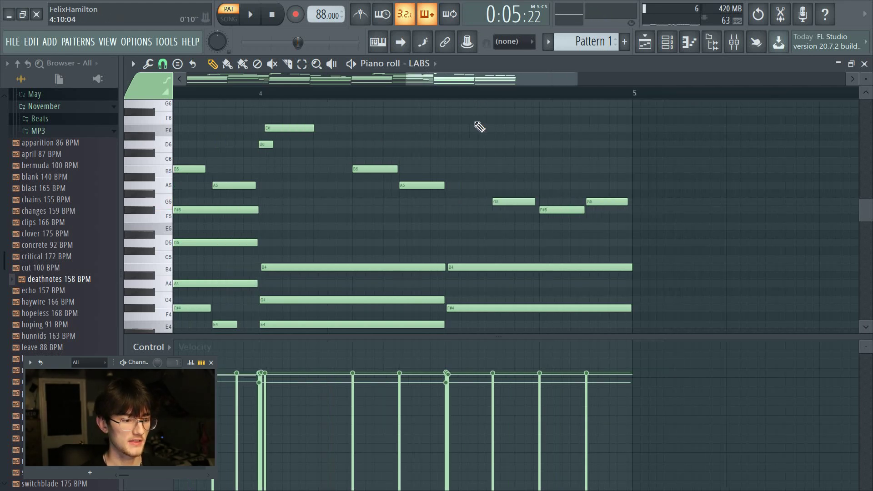
Shorten the E4 in bar 2's first chord and fill the gap after it with a short D4.
{"action": "scroll", "coordinate": [483, 103], "scroll_direction": "down", "scroll_amount": 2}
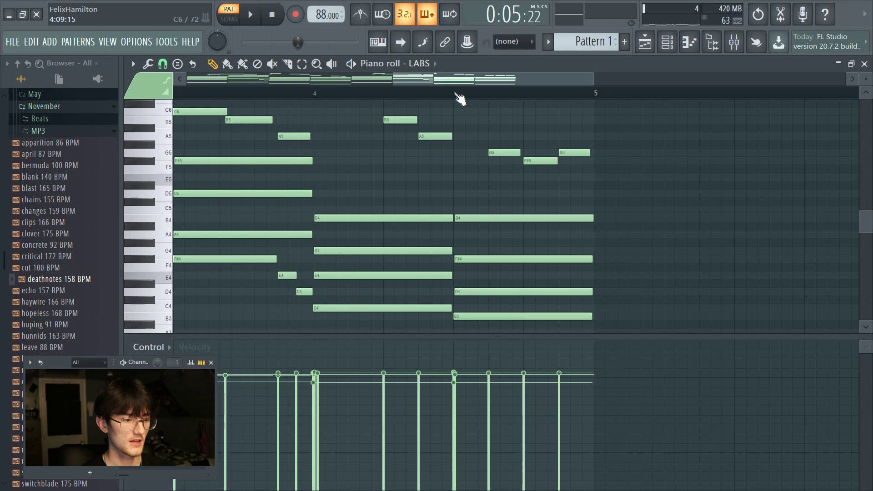
{"action": "scroll", "coordinate": [461, 93], "scroll_direction": "up", "scroll_amount": 2}
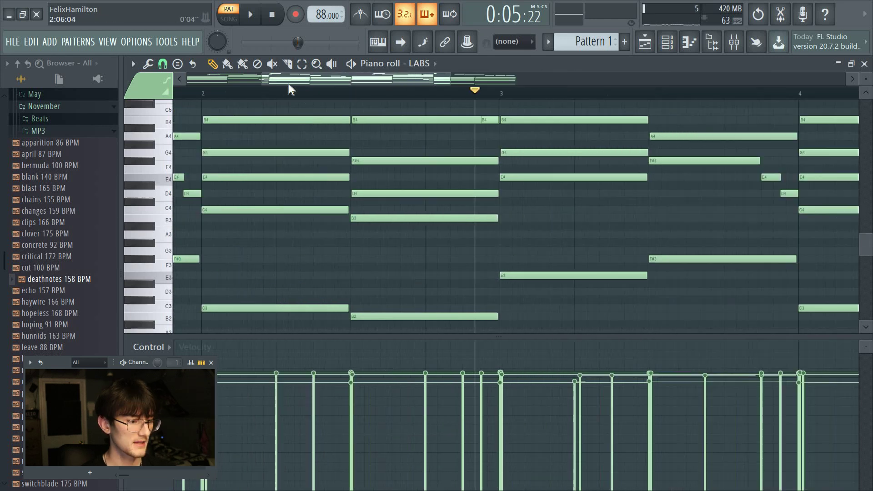
{"action": "left_click_drag", "start_coordinate": [289, 81], "coordinate": [213, 82]}
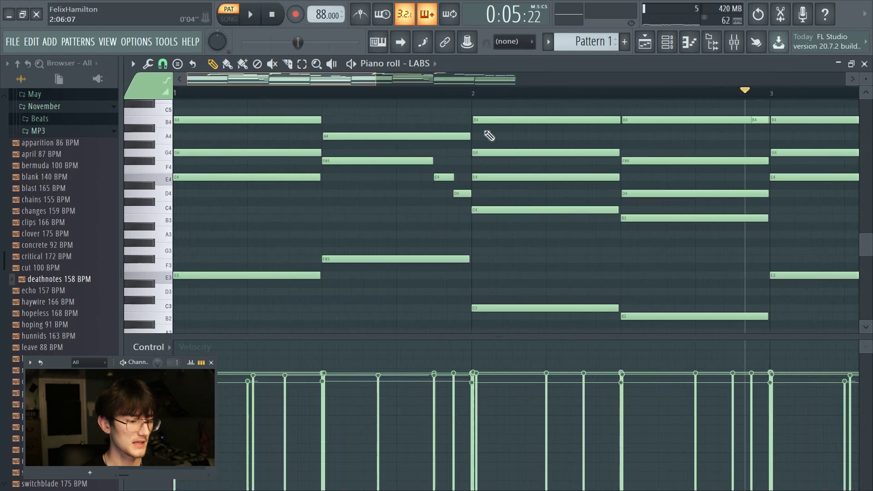
{"action": "left_click", "coordinate": [429, 97]}
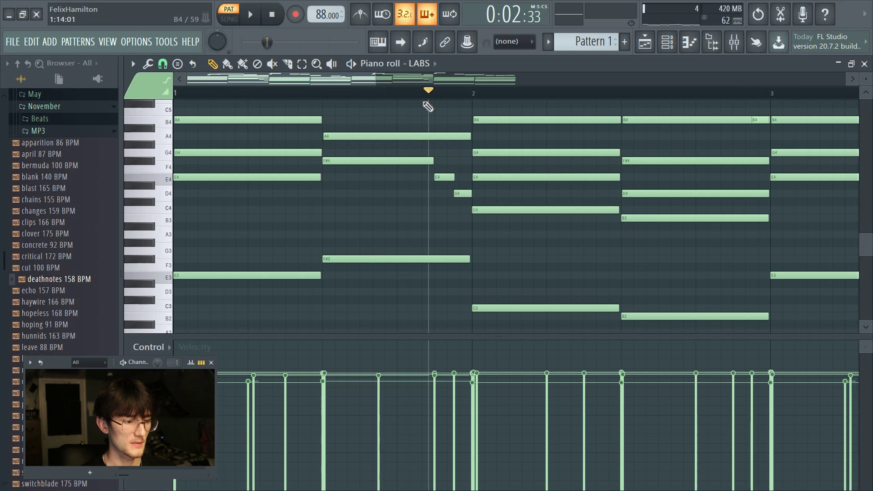
{"action": "left_click_drag", "start_coordinate": [376, 84], "coordinate": [395, 84]}
{"action": "scroll", "coordinate": [559, 96], "scroll_direction": "up", "scroll_amount": 2}
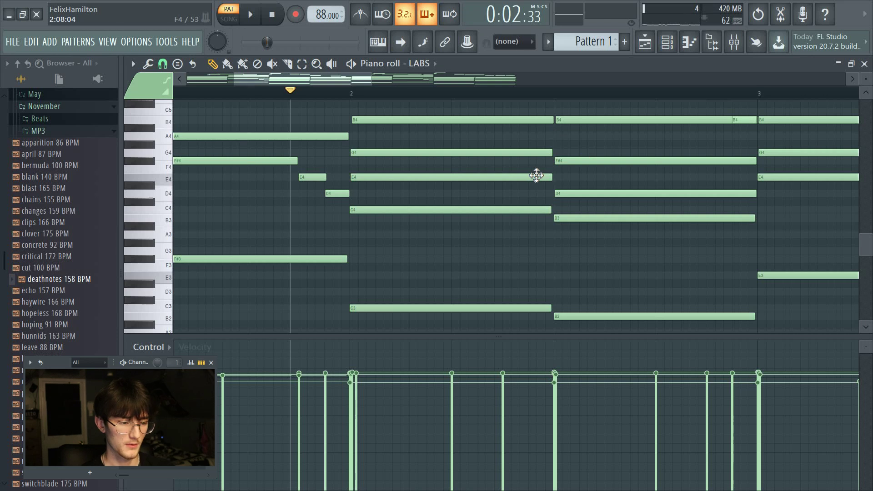
{"action": "right_click", "coordinate": [517, 186]}
{"action": "left_click_drag", "start_coordinate": [522, 186], "coordinate": [538, 196]}
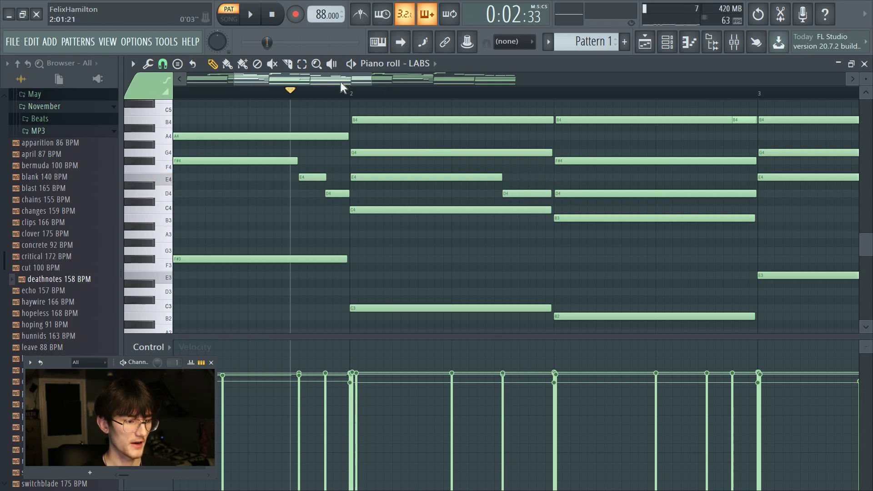
Apply the same inner movement in bar 4's first chord, shortening its E4 and adding a short D4 behind it.
{"action": "left_click_drag", "start_coordinate": [340, 82], "coordinate": [482, 149]}
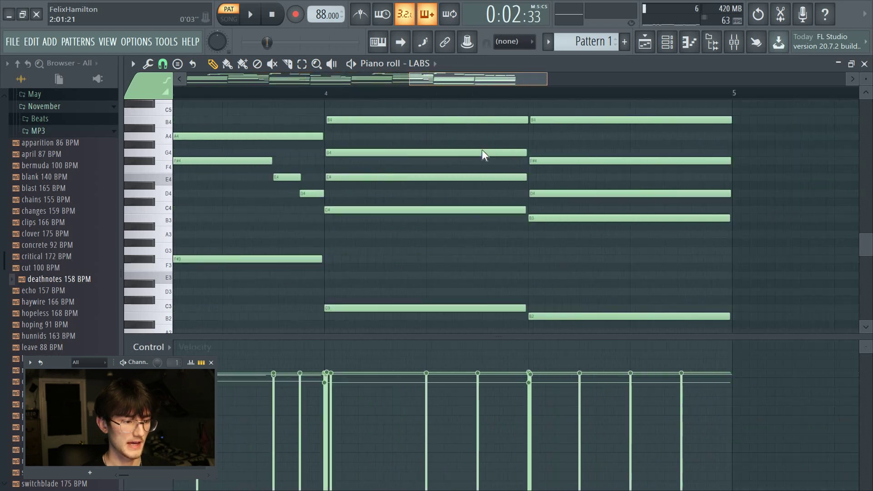
{"action": "scroll", "coordinate": [481, 149], "scroll_direction": "left", "scroll_amount": 2}
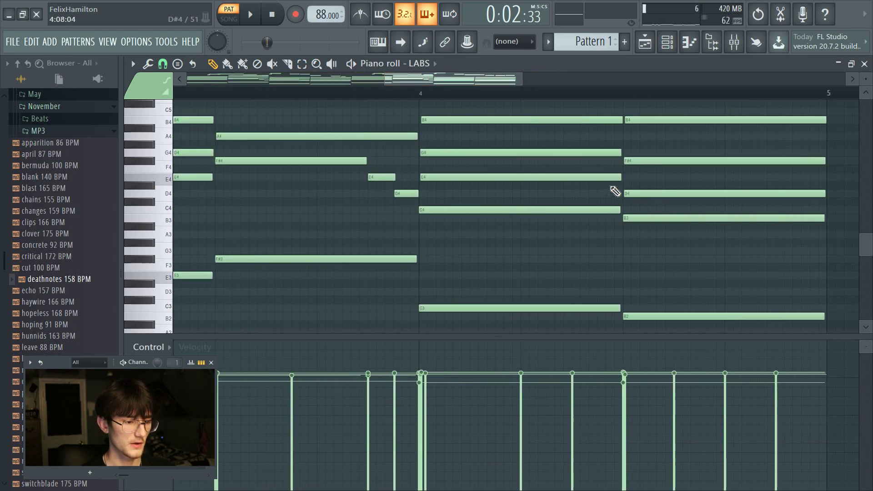
{"action": "mouse_move", "coordinate": [618, 178]}
{"action": "left_mouse_down"}
{"action": "mouse_move", "coordinate": [570, 179]}
{"action": "mouse_move", "coordinate": [589, 189]}
{"action": "mouse_move", "coordinate": [584, 196]}
{"action": "left_mouse_up"}
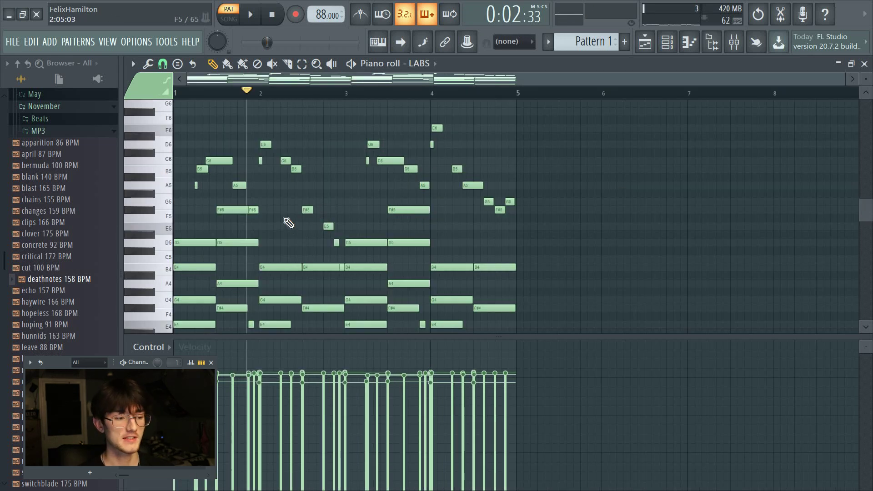
Play the four-bar LABS pattern from the start to check the varied melody, and stop.
{"action": "scroll", "coordinate": [290, 219], "scroll_direction": "down", "scroll_amount": 1}
{"action": "key", "text": "space"}
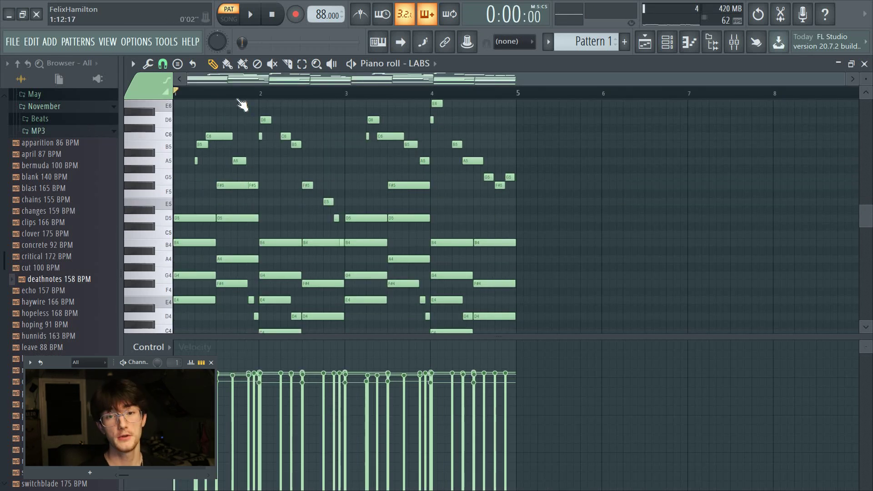
{"action": "scroll", "coordinate": [266, 174], "scroll_direction": "down", "scroll_amount": 1}
{"action": "key", "text": "space"}
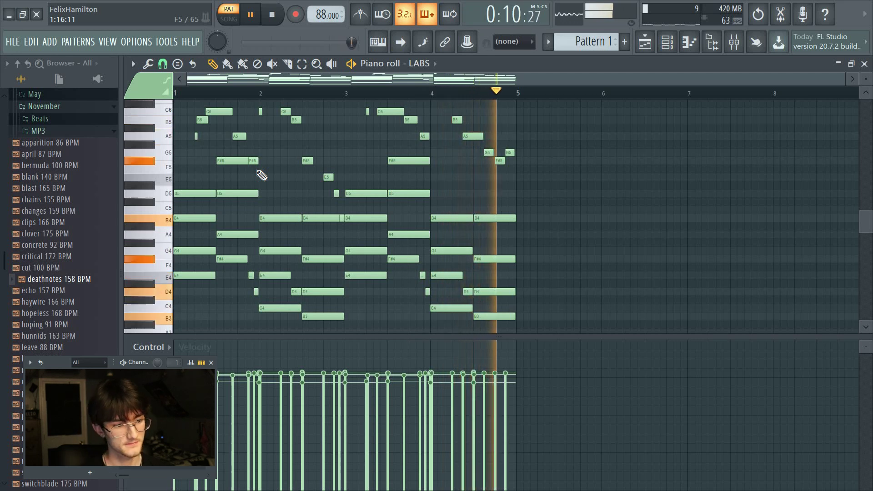
{"action": "key", "text": "space"}
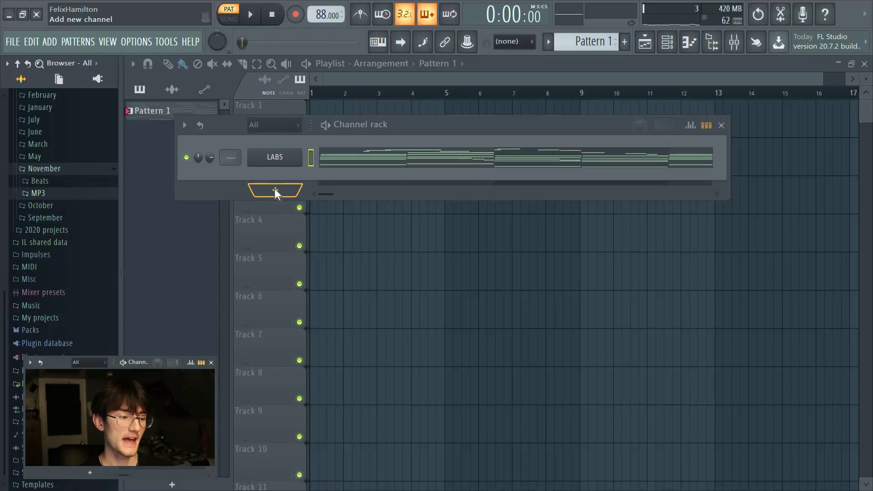
Add an Xpand!2 channel with the Harp+ patch from 014 Strings in part A, and open its piano roll.
{"action": "left_click", "coordinate": [275, 190]}
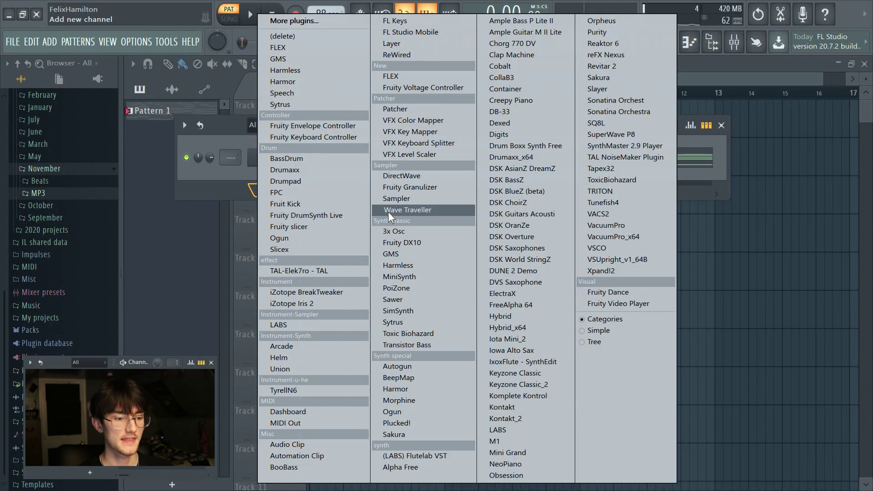
{"action": "left_click", "coordinate": [607, 271]}
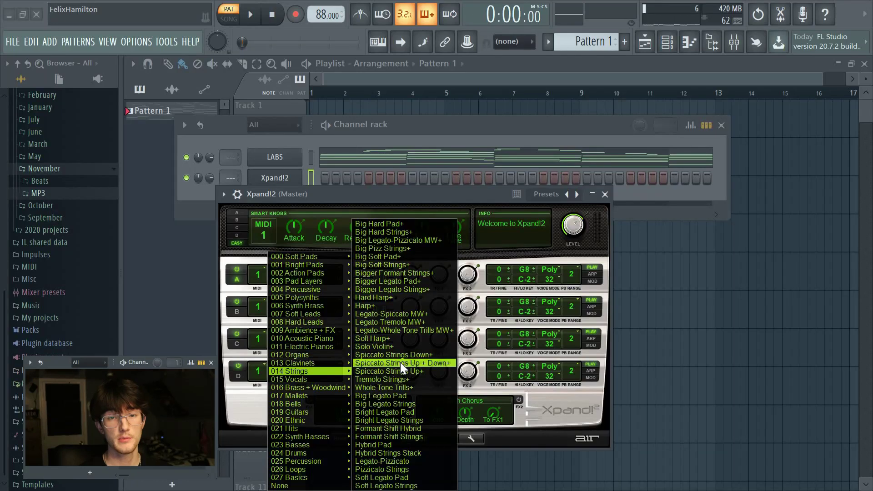
{"action": "left_click", "coordinate": [372, 306]}
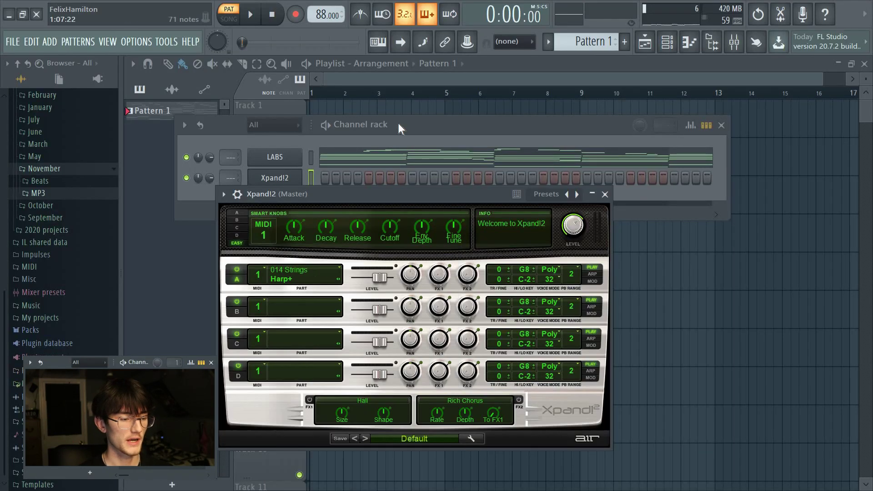
{"action": "left_click", "coordinate": [398, 124]}
{"action": "right_click", "coordinate": [301, 178]}
{"action": "left_click", "coordinate": [312, 176]}
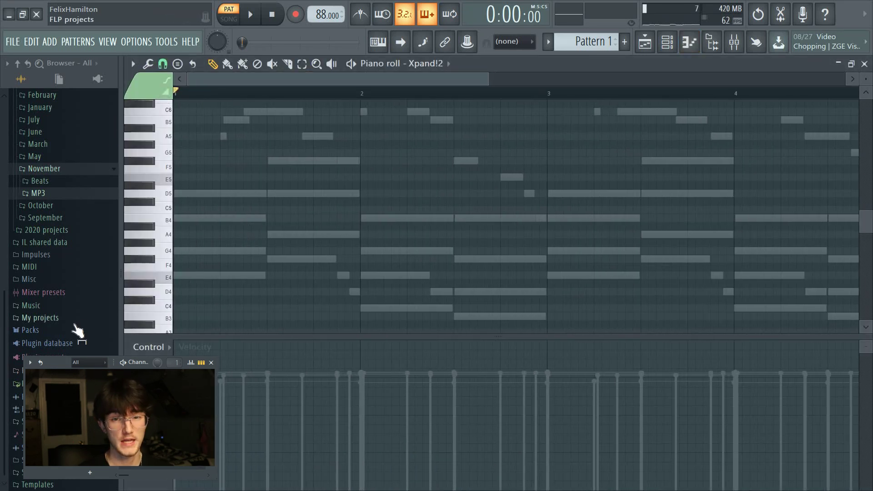
Place a rising harp arpeggio of short, evenly spaced E4, G4, B4 and D5 notes over the first chord.
{"action": "left_click", "coordinate": [175, 277]}
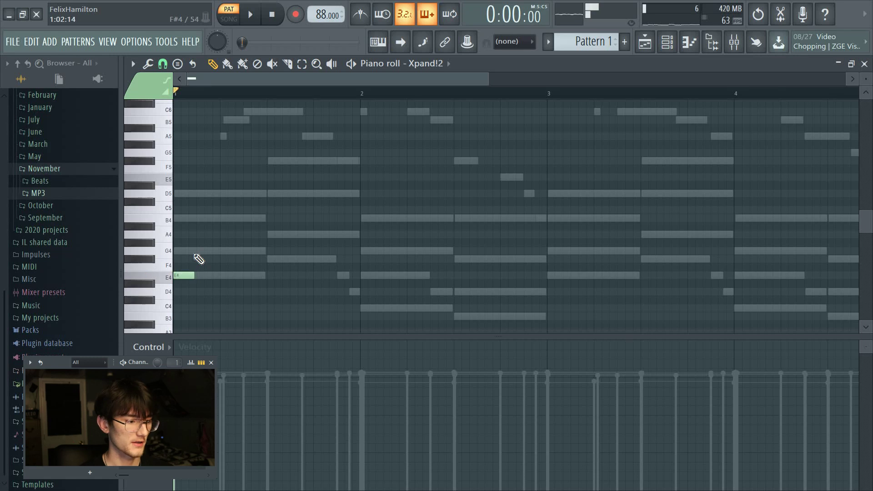
{"action": "left_click", "coordinate": [196, 251]}
{"action": "left_click", "coordinate": [220, 218]}
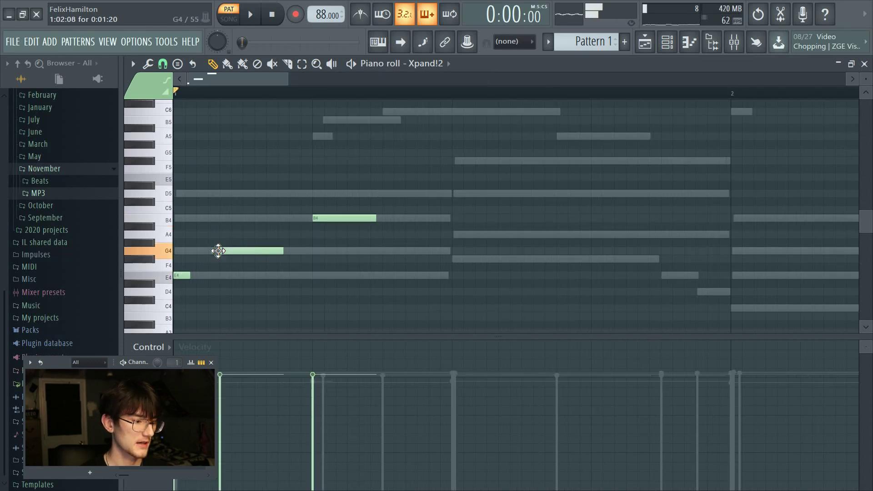
{"action": "left_click_drag", "start_coordinate": [218, 251], "coordinate": [208, 251]}
{"action": "left_click", "coordinate": [245, 219]}
{"action": "left_click", "coordinate": [317, 201]}
{"action": "left_click_drag", "start_coordinate": [295, 191], "coordinate": [278, 194]}
{"action": "right_click", "coordinate": [323, 218]}
{"action": "key", "text": "ctrl+l"}
{"action": "scroll", "coordinate": [224, 277], "scroll_direction": "down", "scroll_amount": 2}
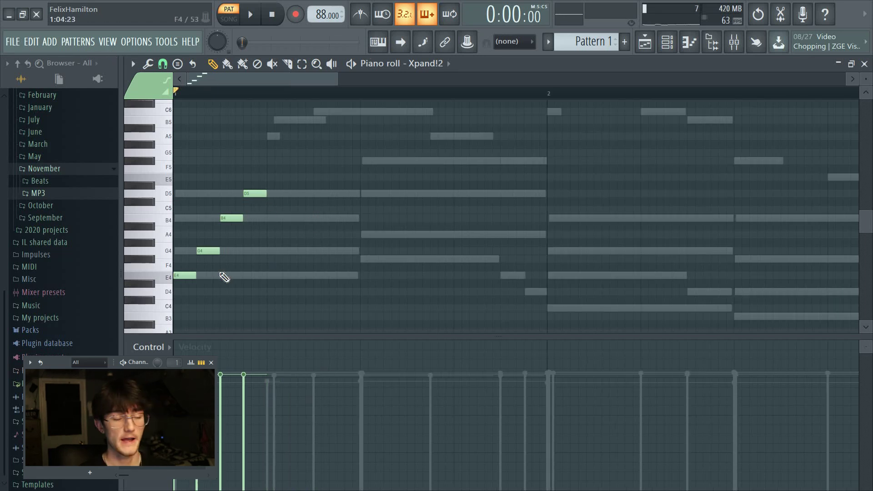
{"action": "left_click", "coordinate": [191, 277]}
Add rising arpeggios over the next three chords: F#4-A4-D5-F#5, C4-E4-G4-B4 and B3-D4-F#4-B4.
{"action": "left_click", "coordinate": [364, 259]}
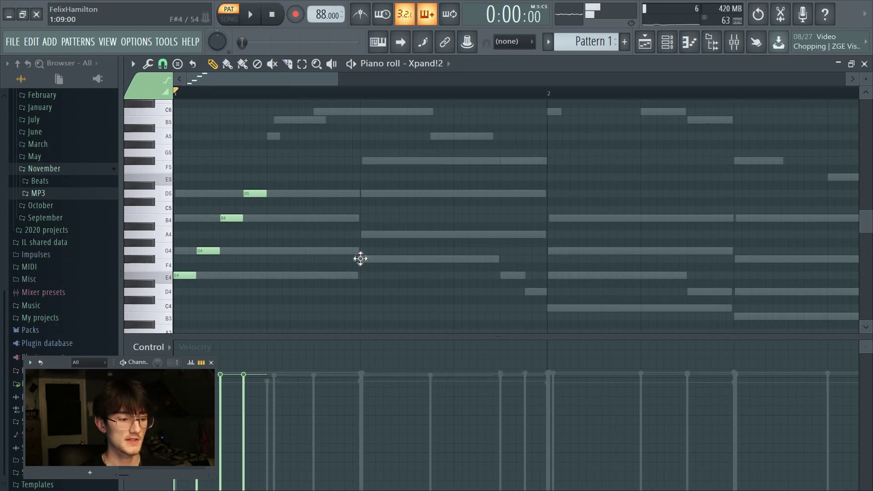
{"action": "left_click", "coordinate": [390, 234]}
{"action": "left_click_drag", "start_coordinate": [445, 166], "coordinate": [434, 160]}
{"action": "scroll", "coordinate": [526, 234], "scroll_direction": "down", "scroll_amount": 2}
{"action": "left_click", "coordinate": [552, 283]}
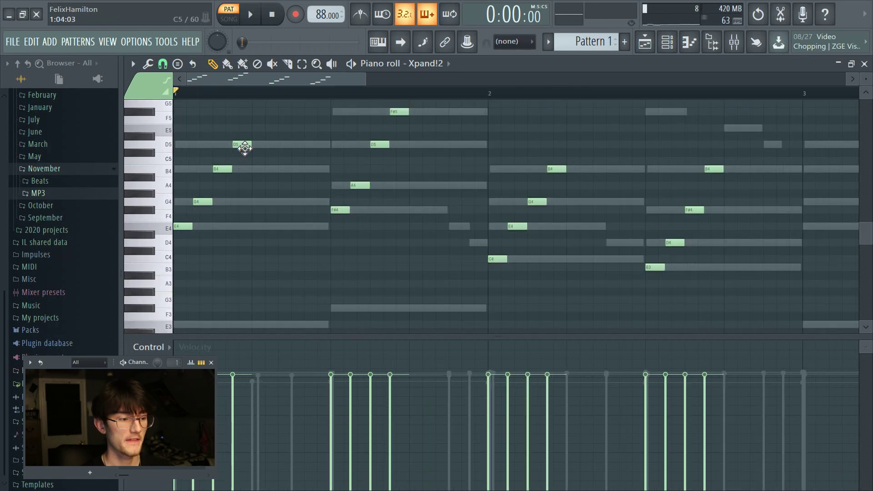
Add two short descending notes at the end of the first two chords: B4-G4 over the first and D5-A4 over the second.
{"action": "left_click", "coordinate": [245, 147]}
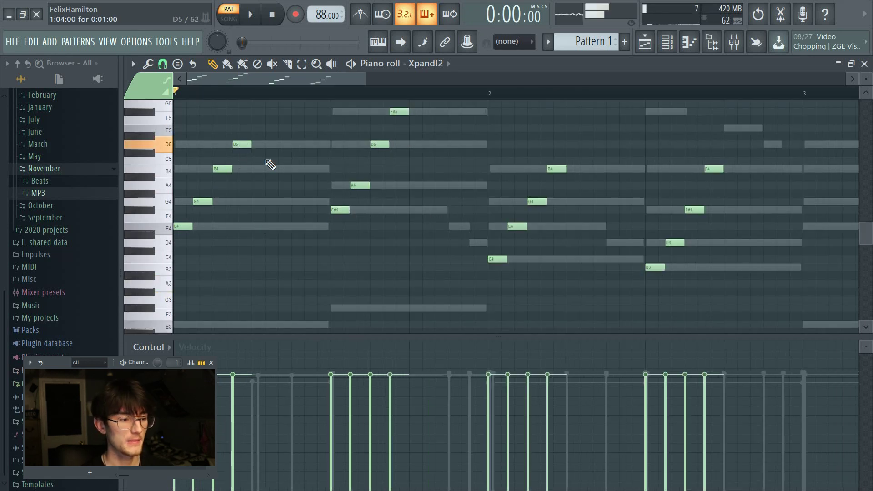
{"action": "left_click", "coordinate": [294, 169]}
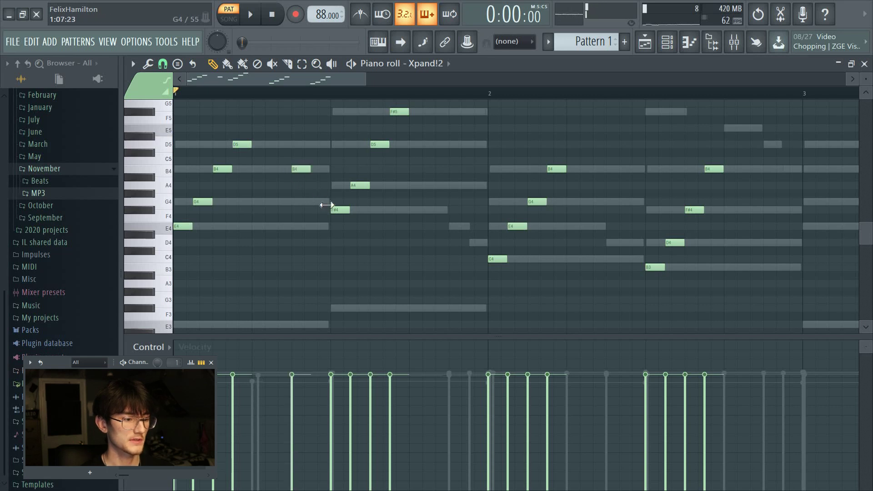
{"action": "left_click", "coordinate": [323, 202]}
{"action": "scroll", "coordinate": [458, 211], "scroll_direction": "up", "scroll_amount": 2}
{"action": "left_click", "coordinate": [452, 170]}
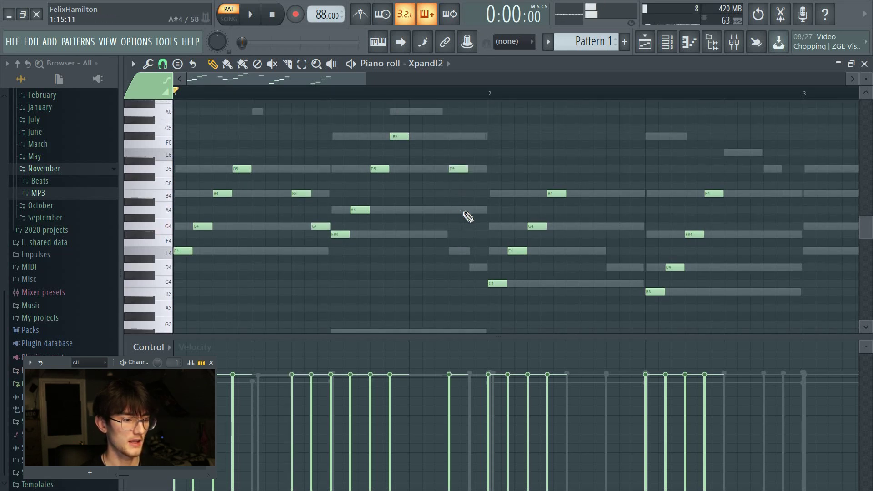
{"action": "left_click", "coordinate": [468, 209]}
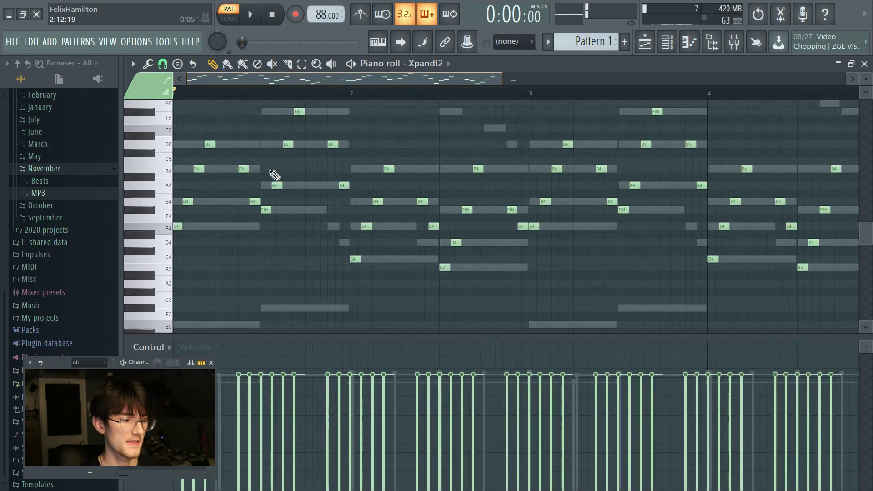
Copy the first note of each of the first four arpeggios down an octave as E3, F#3, C3 and B2, with slightly lower velocity.
{"action": "left_click_drag", "start_coordinate": [179, 245], "coordinate": [182, 208]}
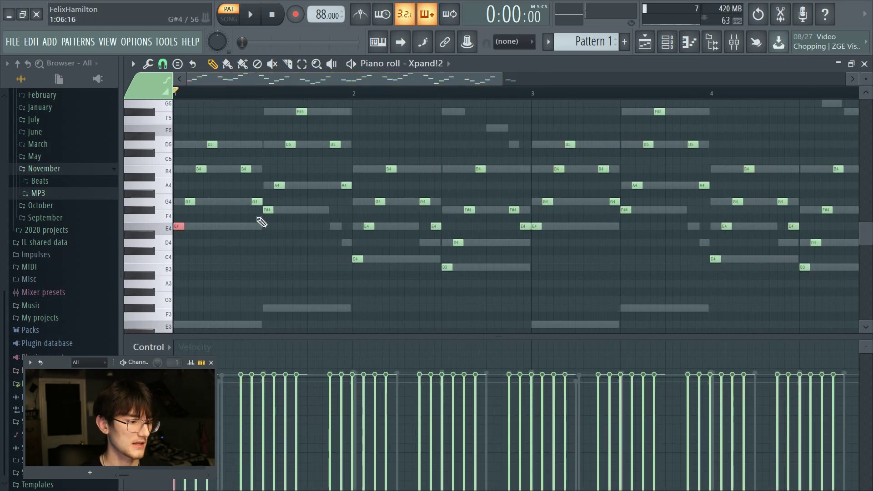
{"action": "left_click_drag", "start_coordinate": [267, 221], "coordinate": [270, 208]}
{"action": "left_click_drag", "start_coordinate": [360, 267], "coordinate": [359, 248]}
{"action": "left_click_drag", "start_coordinate": [444, 264], "coordinate": [442, 270]}
{"action": "key", "text": "ctrl+Down"}
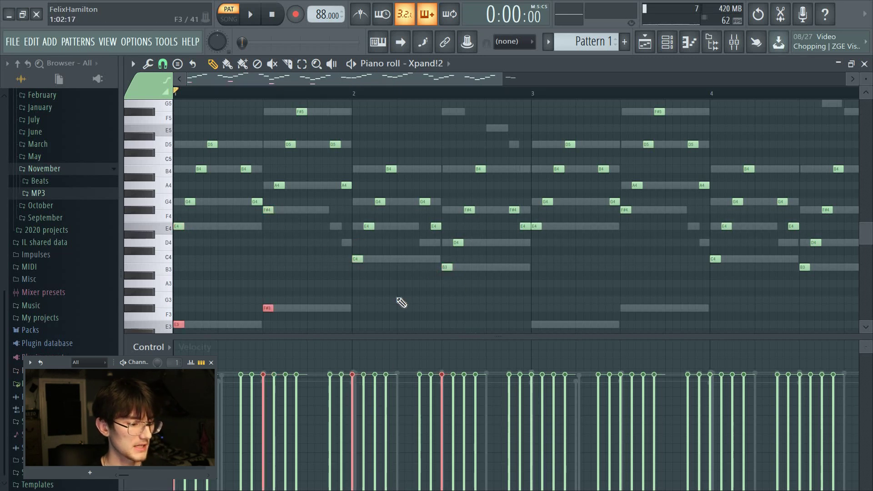
{"action": "scroll", "coordinate": [397, 297], "scroll_direction": "down", "scroll_amount": 2}
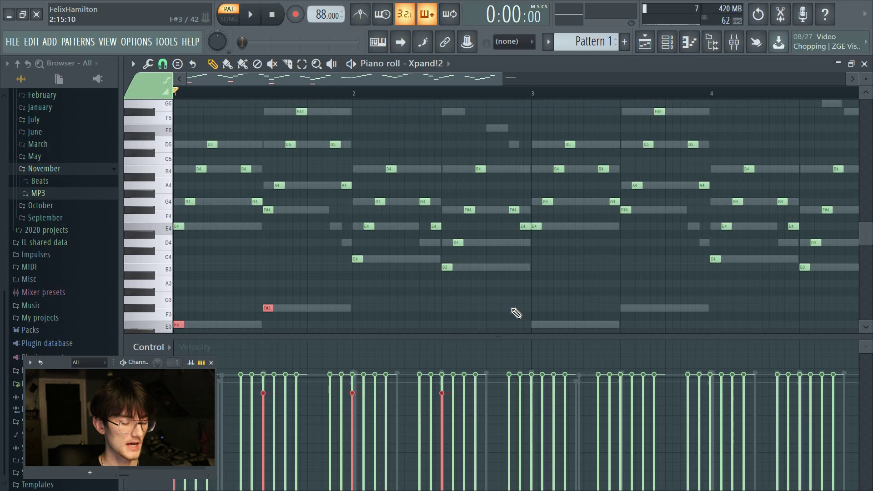
Stretch the four bass notes to full chord length and duplicate them into bars 3 and 4.
{"action": "scroll", "coordinate": [515, 313], "scroll_direction": "down", "scroll_amount": 4}
{"action": "left_click_drag", "start_coordinate": [273, 201], "coordinate": [349, 226]}
{"action": "left_click_drag", "start_coordinate": [306, 202], "coordinate": [664, 200]}
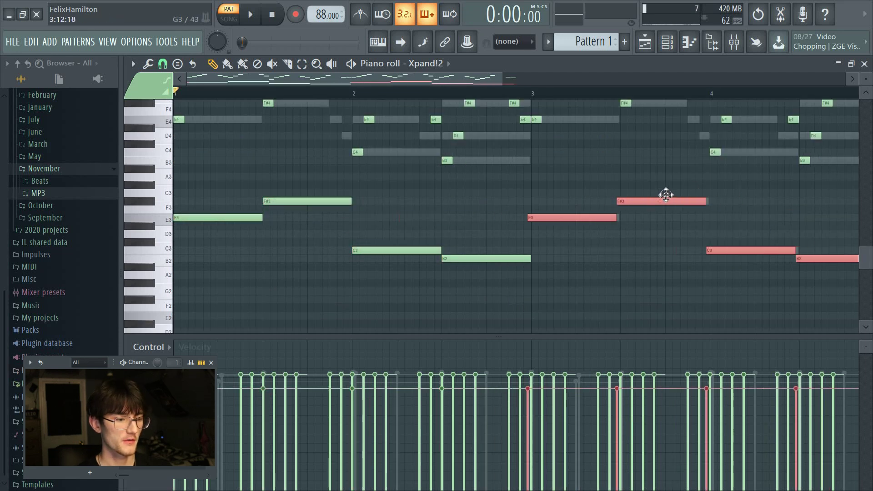
{"action": "left_click", "coordinate": [613, 247]}
{"action": "right_click", "coordinate": [613, 246]}
{"action": "left_click_drag", "start_coordinate": [503, 80], "coordinate": [635, 80]}
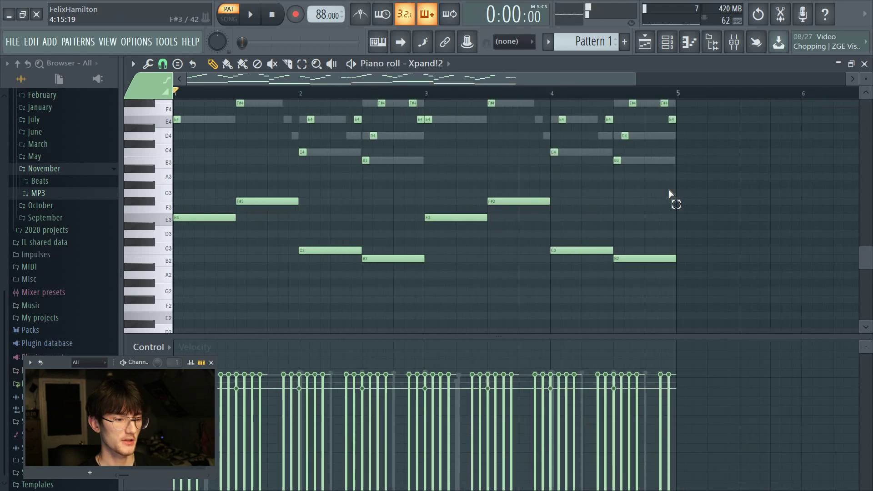
Lower the velocity of all the long bass notes slightly in the harp pattern.
{"action": "left_click_drag", "start_coordinate": [669, 194], "coordinate": [173, 332]}
{"action": "scroll", "coordinate": [346, 277], "scroll_direction": "down", "scroll_amount": 1}
{"action": "key", "text": "ctrl+d"}
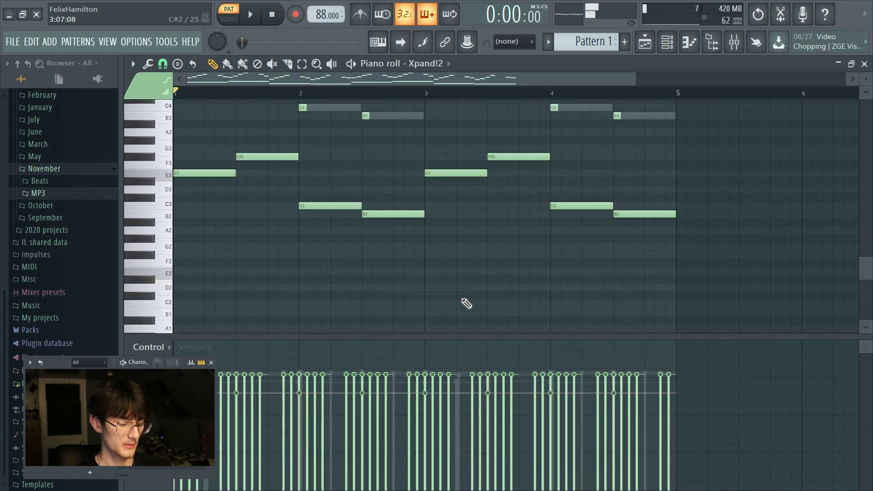
Apply a slight bipolar velocity randomization to the harp notes with the randomizer, and close the piano roll.
{"action": "scroll", "coordinate": [450, 306], "scroll_direction": "up", "scroll_amount": 2}
{"action": "scroll", "coordinate": [447, 311], "scroll_direction": "up", "scroll_amount": 1}
{"action": "key", "text": "alt+r"}
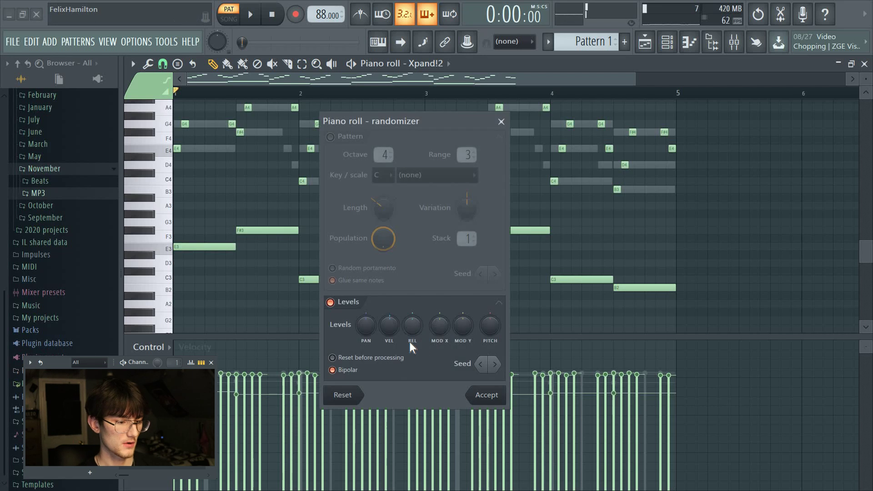
{"action": "left_click", "coordinate": [485, 398]}
{"action": "scroll", "coordinate": [497, 279], "scroll_direction": "up", "scroll_amount": 5}
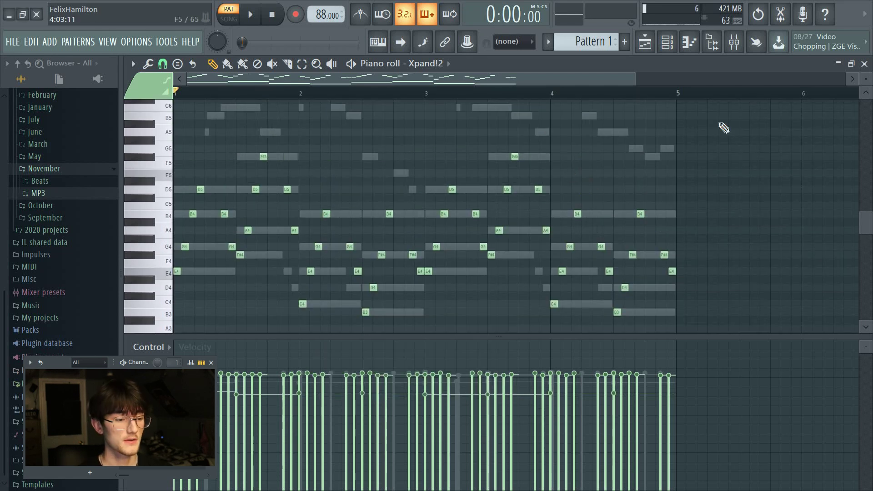
{"action": "left_click", "coordinate": [864, 64]}
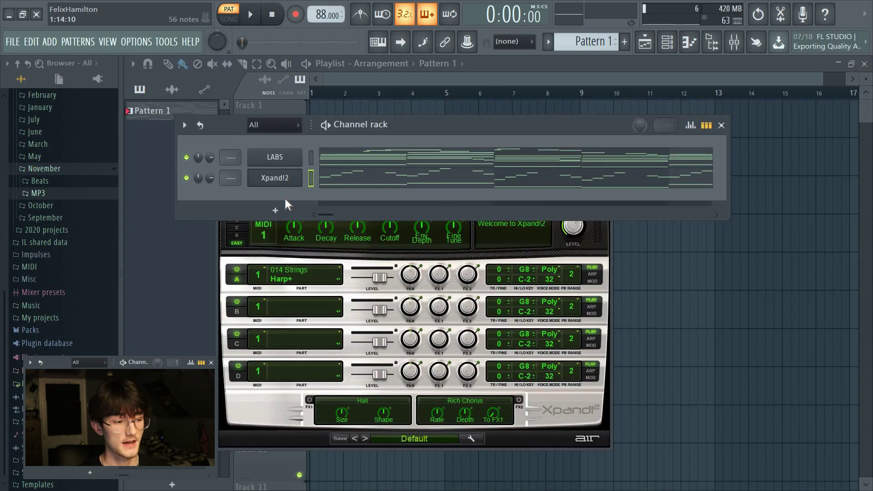
Add a second Xpand!2 channel with the Spiccato Strings patch from 014 Strings in part A.
{"action": "left_click", "coordinate": [275, 210]}
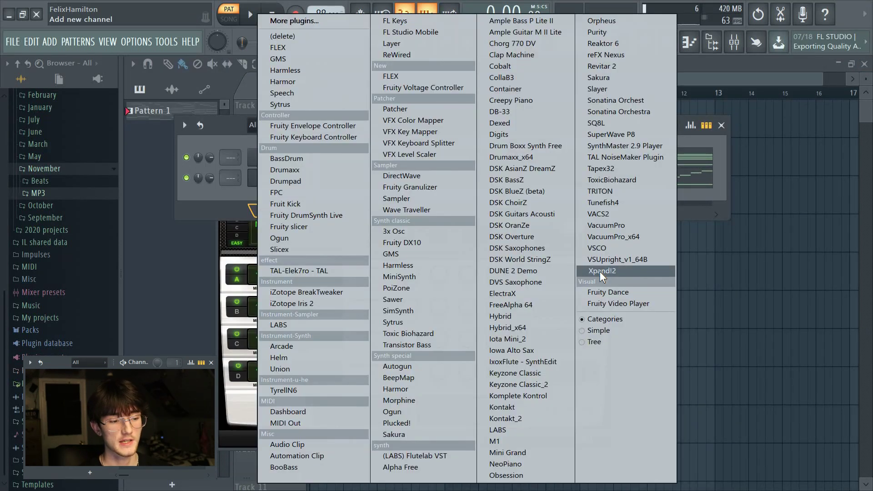
{"action": "left_click", "coordinate": [599, 271]}
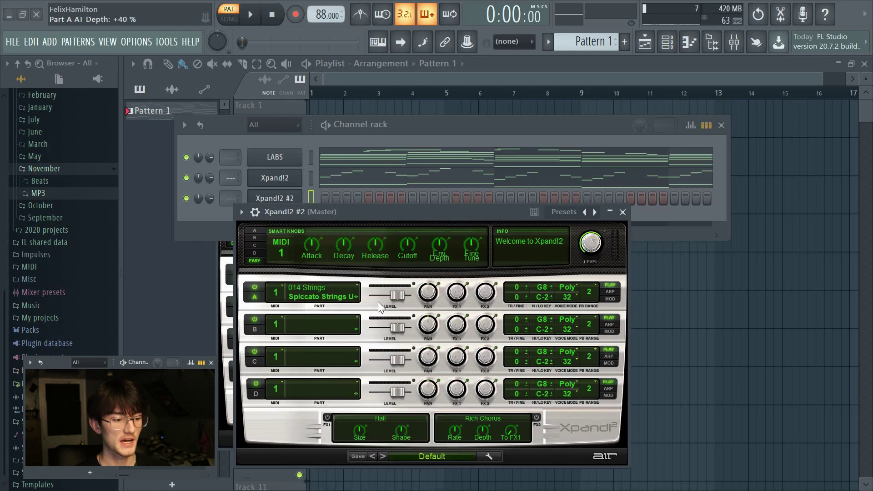
{"action": "left_click", "coordinate": [416, 363]}
{"action": "left_click", "coordinate": [388, 135]}
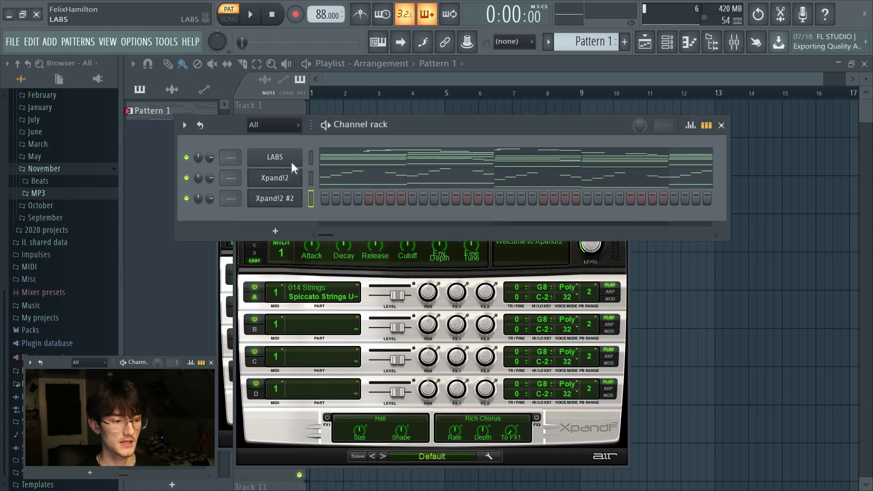
Copy the LABS notes into the Xpand!2 #2 channel and open its piano roll.
{"action": "right_click", "coordinate": [291, 162]}
{"action": "left_click", "coordinate": [446, 171]}
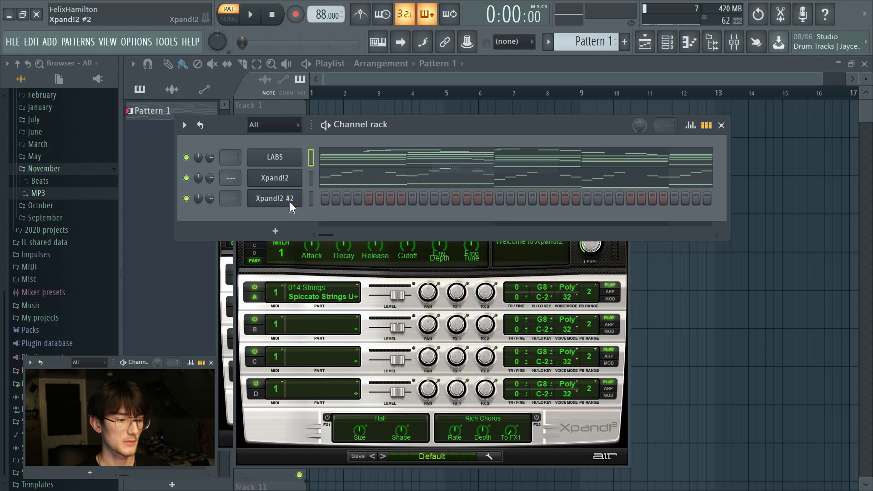
{"action": "right_click", "coordinate": [290, 202]}
{"action": "left_click", "coordinate": [451, 219]}
{"action": "left_click", "coordinate": [356, 206]}
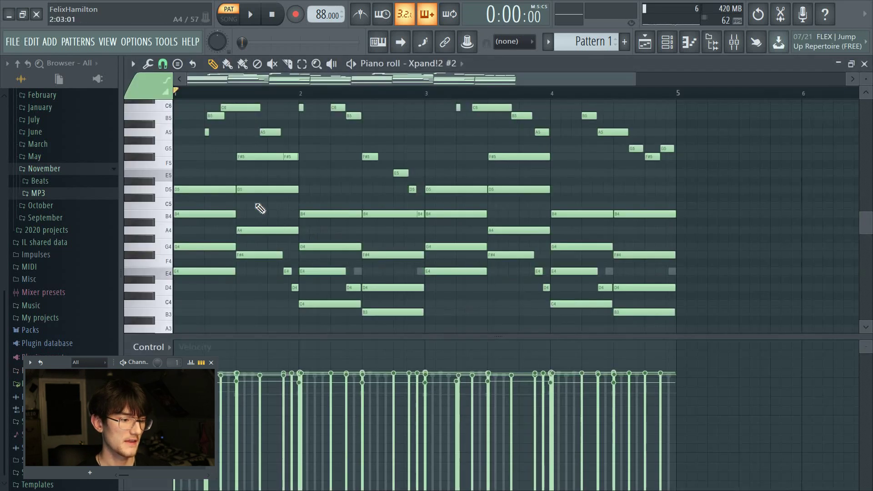
Delete the melody notes around the chords in bars 1 and 2 of the strings pattern.
{"action": "scroll", "coordinate": [214, 198], "scroll_direction": "up", "scroll_amount": 2}
{"action": "right_click", "coordinate": [216, 165]}
{"action": "mouse_move", "coordinate": [218, 187]}
{"action": "left_mouse_down"}
{"action": "mouse_move", "coordinate": [247, 170]}
{"action": "mouse_move", "coordinate": [283, 181]}
{"action": "mouse_move", "coordinate": [311, 151]}
{"action": "mouse_move", "coordinate": [318, 118]}
{"action": "mouse_move", "coordinate": [379, 170]}
{"action": "mouse_move", "coordinate": [336, 150]}
{"action": "mouse_move", "coordinate": [377, 206]}
{"action": "mouse_move", "coordinate": [364, 198]}
{"action": "mouse_move", "coordinate": [407, 228]}
{"action": "mouse_move", "coordinate": [419, 261]}
{"action": "mouse_move", "coordinate": [278, 290]}
{"action": "mouse_move", "coordinate": [294, 310]}
{"action": "mouse_move", "coordinate": [356, 313]}
{"action": "left_mouse_up"}
{"action": "scroll", "coordinate": [416, 262], "scroll_direction": "down", "scroll_amount": 1}
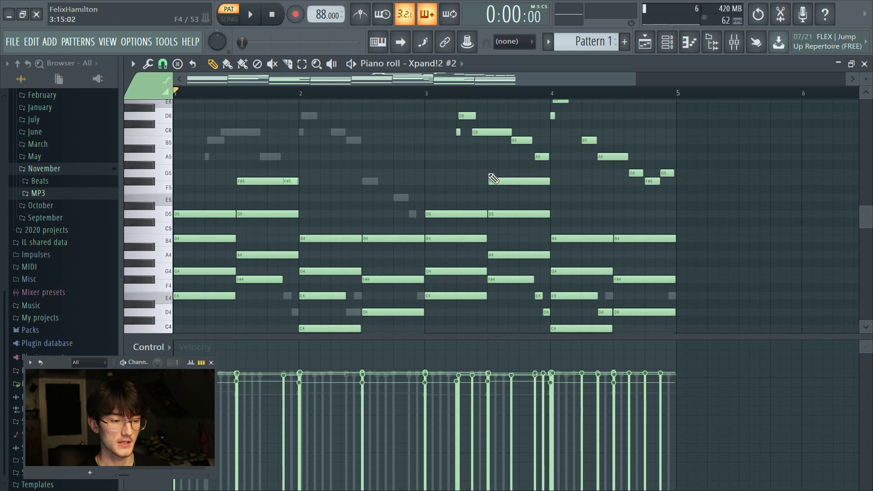
Delete all the strings notes in bars 3 and 4.
{"action": "scroll", "coordinate": [514, 168], "scroll_direction": "up", "scroll_amount": 1}
{"action": "left_click_drag", "start_coordinate": [698, 124], "coordinate": [437, 318]}
{"action": "key", "text": "Delete"}
{"action": "scroll", "coordinate": [346, 166], "scroll_direction": "up", "scroll_amount": 3}
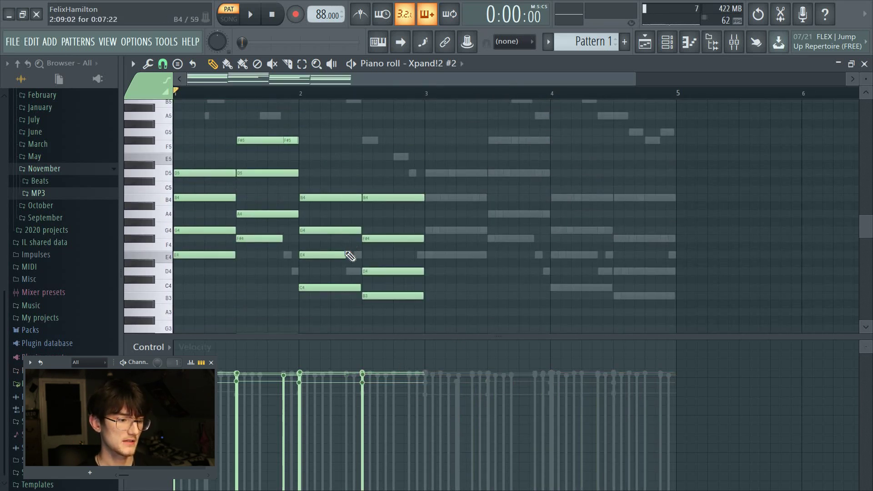
Extend the shorter F#4 and E4 chord notes to full chord length, and shorten all the strings chords to half their length.
{"action": "left_click_drag", "start_coordinate": [344, 255], "coordinate": [363, 267]}
{"action": "left_click_drag", "start_coordinate": [275, 238], "coordinate": [298, 245]}
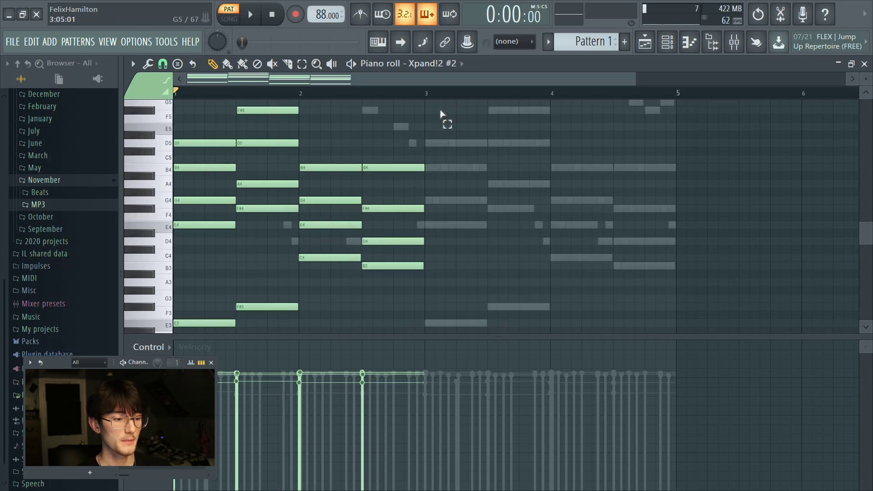
{"action": "left_click_drag", "start_coordinate": [441, 107], "coordinate": [267, 272]}
{"action": "scroll", "coordinate": [257, 272], "scroll_direction": "up", "scroll_amount": 2}
{"action": "left_click", "coordinate": [392, 267]}
{"action": "right_click", "coordinate": [431, 268]}
Duplicate the four shortened strings chords from bars 1 and 2 into bars 3 and 4.
{"action": "scroll", "coordinate": [439, 256], "scroll_direction": "up", "scroll_amount": 4}
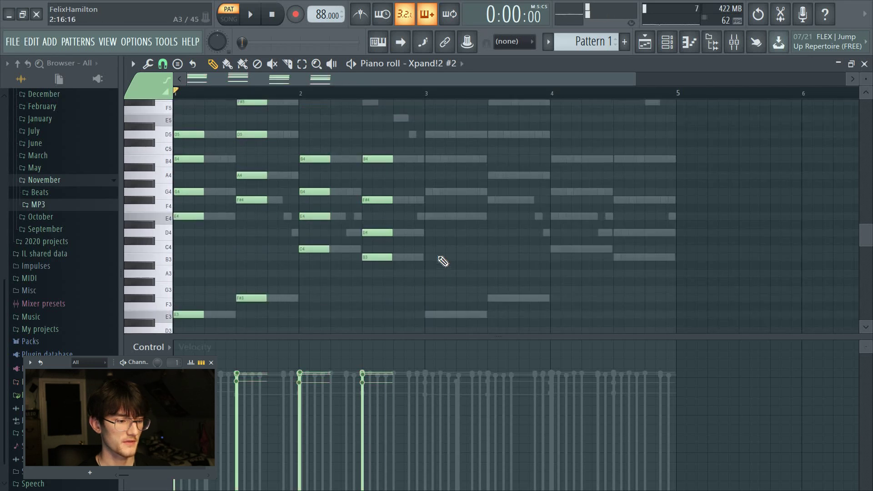
{"action": "scroll", "coordinate": [456, 178], "scroll_direction": "down", "scroll_amount": 2}
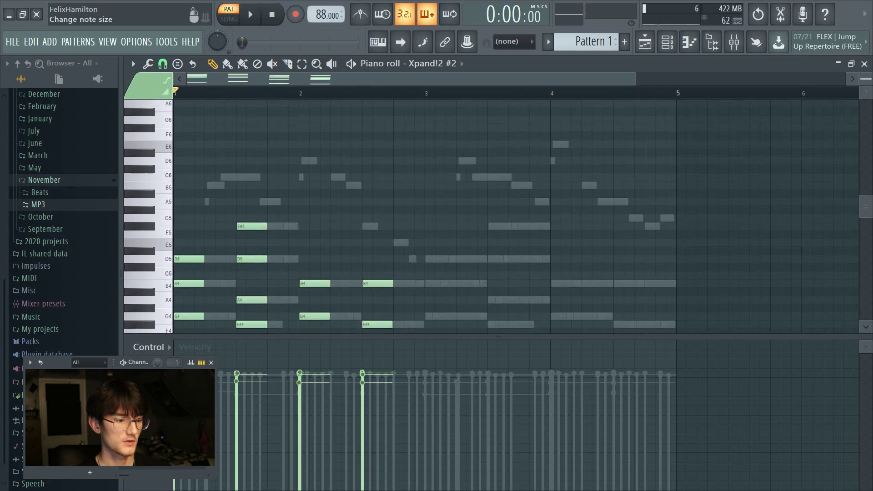
{"action": "left_click_drag", "start_coordinate": [452, 174], "coordinate": [151, 353]}
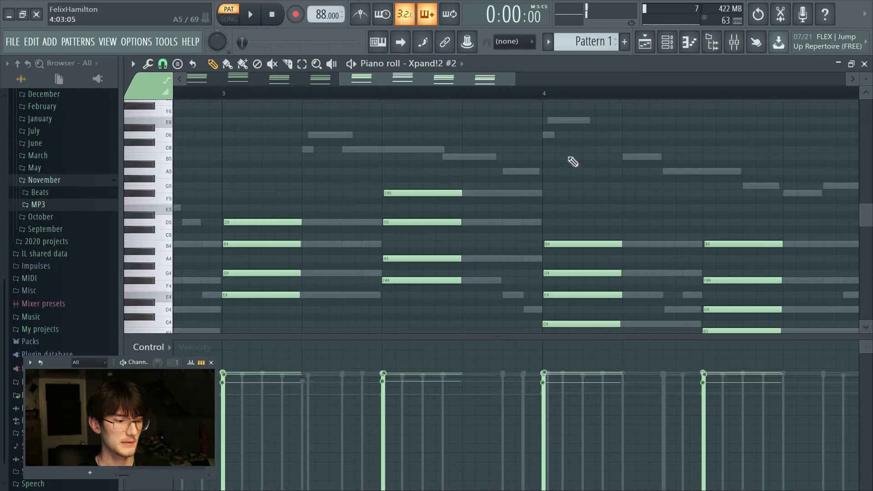
Add a descending strings melody of E6, B5, A5, G5, F#5 and G5 over the chords in bar 4.
{"action": "left_click", "coordinate": [545, 120]}
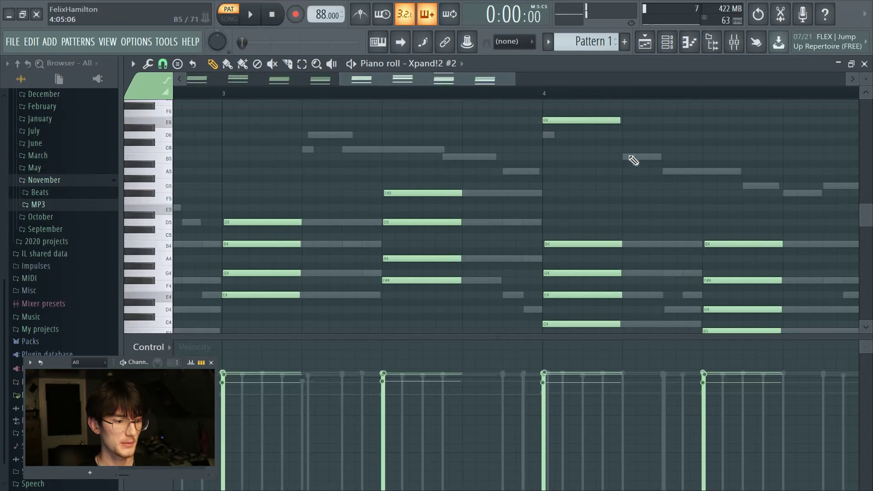
{"action": "left_click", "coordinate": [636, 156]}
{"action": "left_click", "coordinate": [706, 171]}
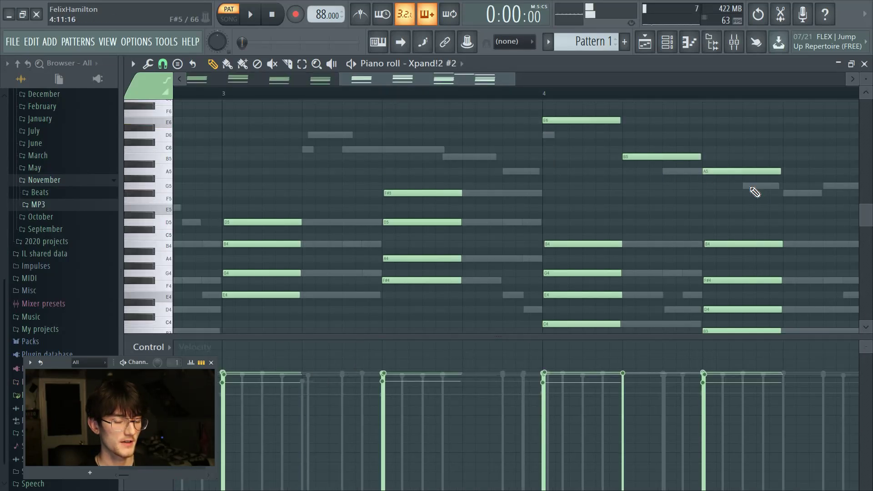
{"action": "left_click", "coordinate": [757, 186]}
{"action": "left_click_drag", "start_coordinate": [769, 186], "coordinate": [762, 187]}
{"action": "left_click", "coordinate": [784, 193]}
{"action": "left_click", "coordinate": [828, 186]}
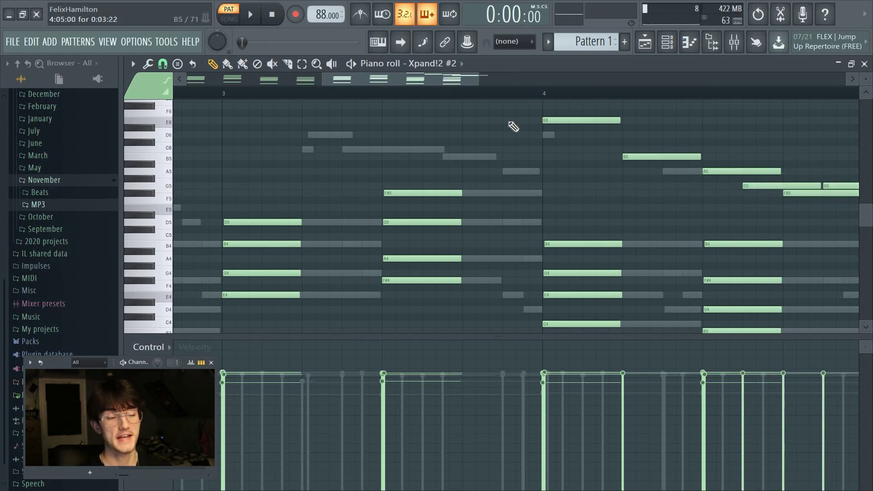
{"action": "scroll", "coordinate": [547, 96], "scroll_direction": "down", "scroll_amount": 2}
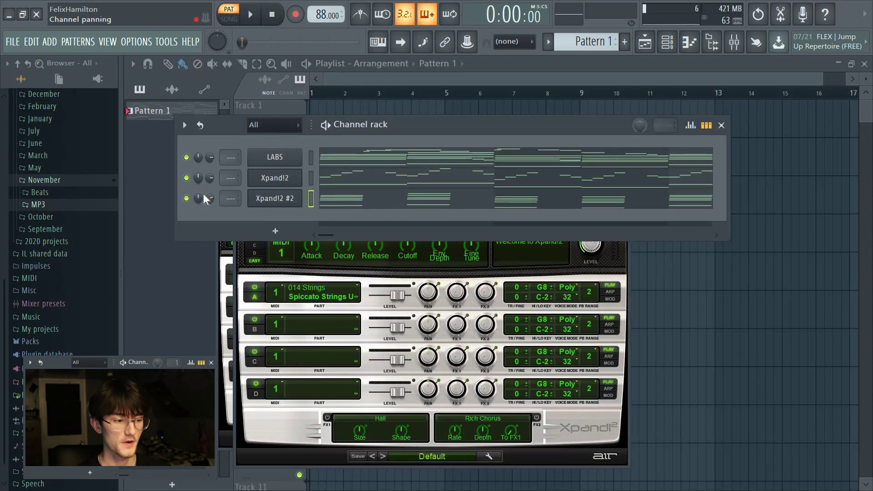
Add a Tapex32 channel and load a different piano preset from its preset list.
{"action": "left_click", "coordinate": [292, 240]}
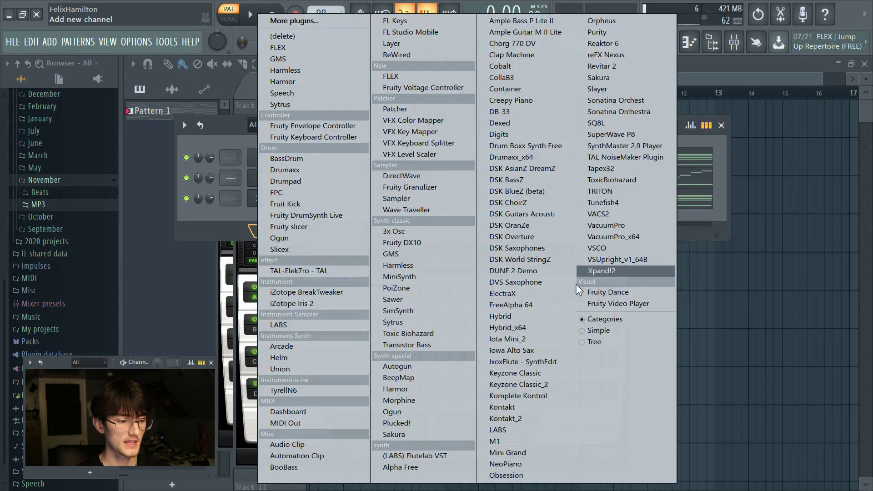
{"action": "left_click", "coordinate": [520, 310]}
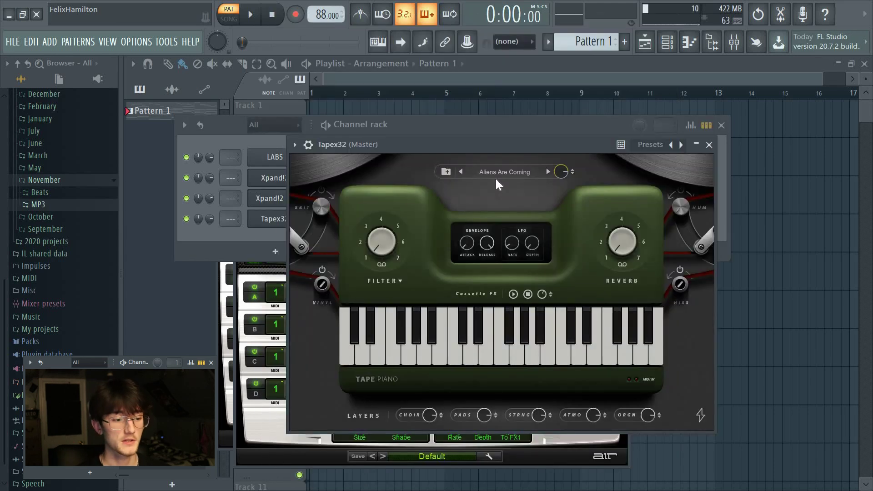
{"action": "left_click", "coordinate": [495, 179]}
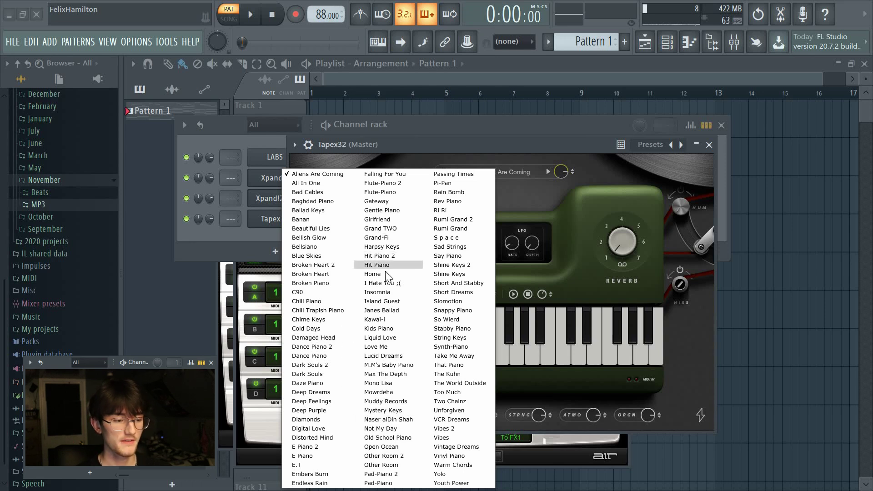
{"action": "left_click", "coordinate": [386, 450]}
{"action": "left_click", "coordinate": [279, 236]}
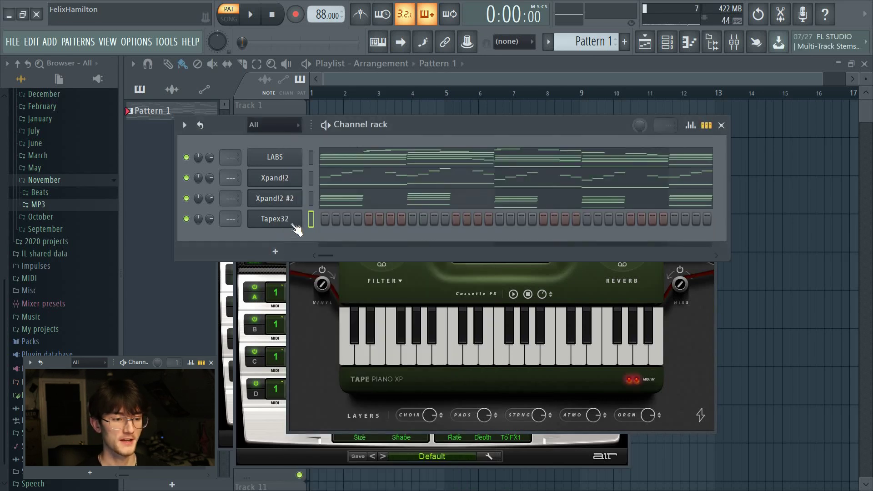
Copy the LABS notes into the Tapex32 channel and move that channel up directly below LABS.
{"action": "right_click", "coordinate": [297, 152]}
{"action": "left_click", "coordinate": [444, 177]}
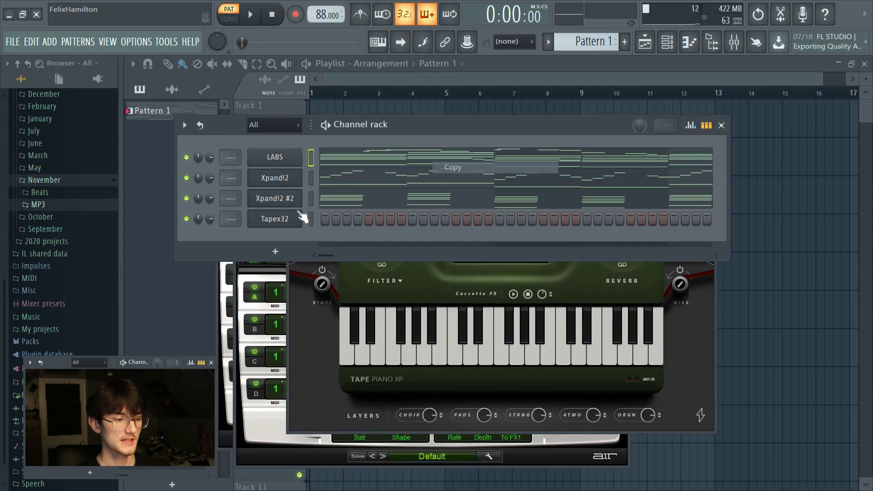
{"action": "right_click", "coordinate": [311, 217]}
{"action": "left_click", "coordinate": [453, 238]}
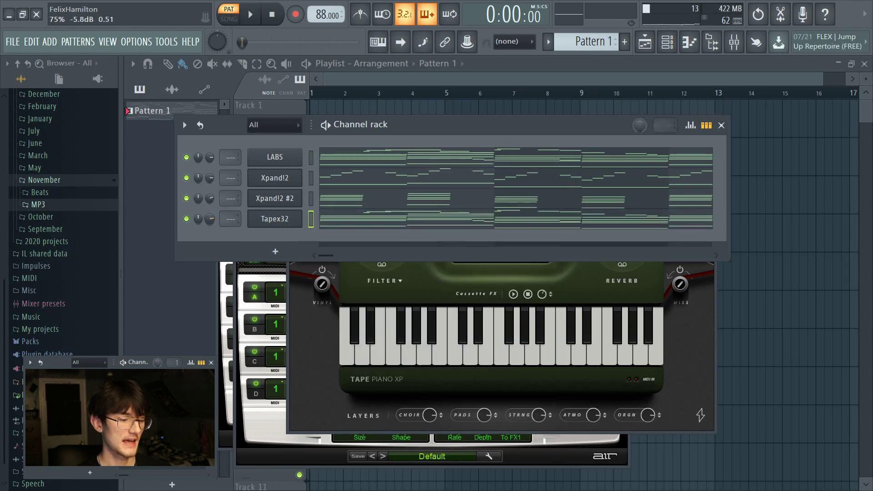
{"action": "key", "text": "alt+Up"}
{"action": "key", "text": "alt+Up"}
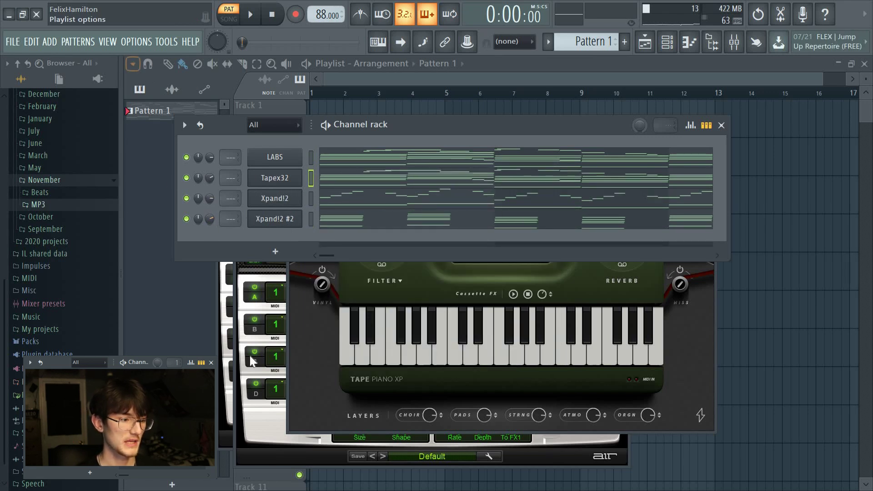
Play back the pattern to listen to the piano, harp and strings layers together.
{"action": "left_click", "coordinate": [310, 157]}
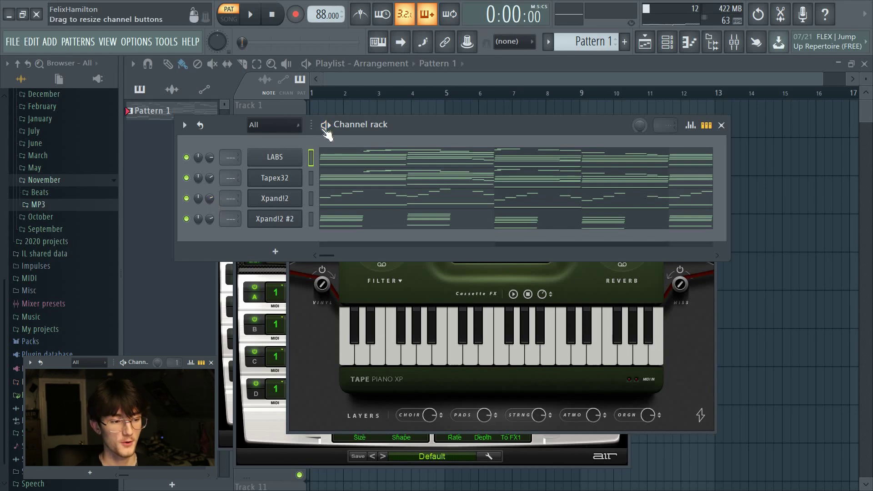
{"action": "key", "text": "space"}
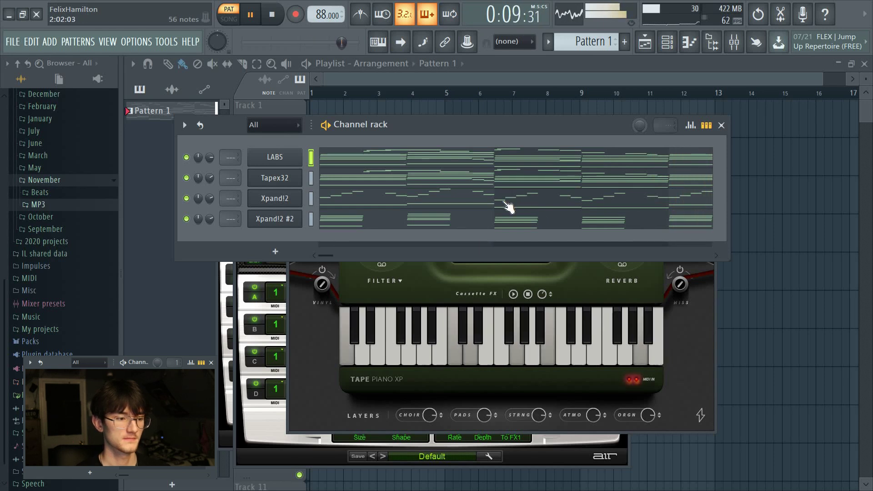
{"action": "key", "text": "space"}
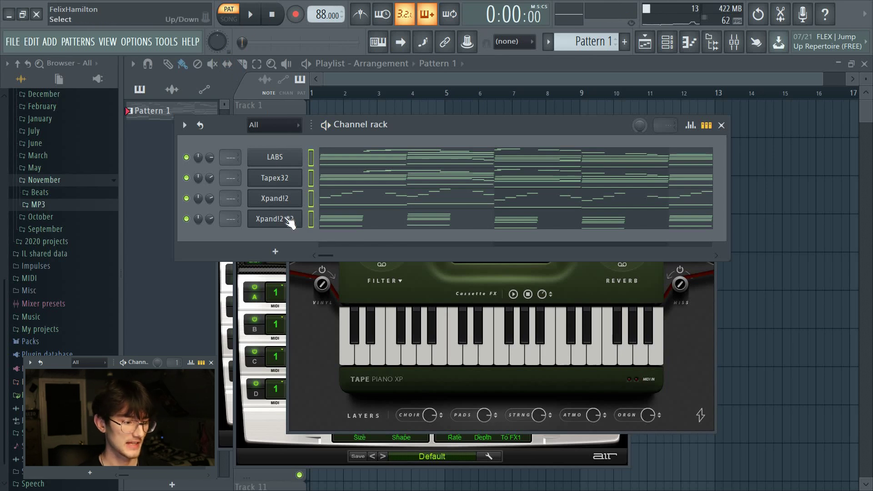
Route the LABS, Tapex32, Xpand!2 and Xpand!2 #2 channels to mixer tracks 1 to 4.
{"action": "key", "text": "ctrl+l"}
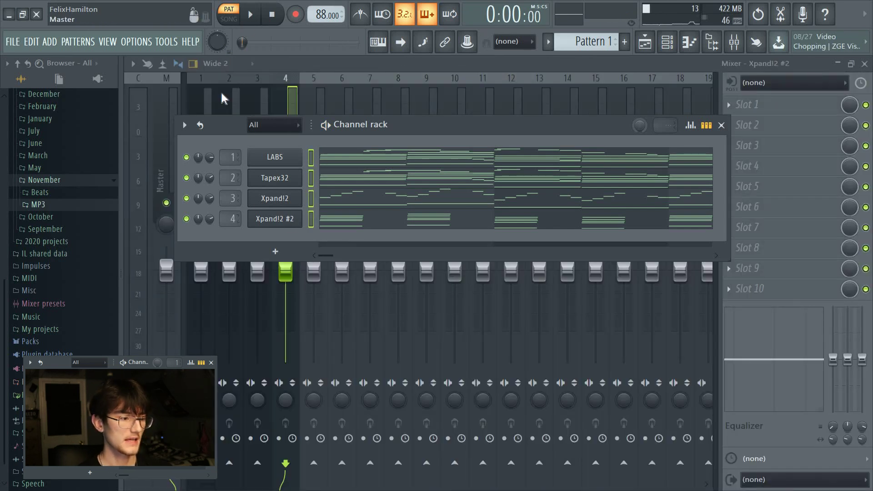
{"action": "left_click", "coordinate": [230, 109]}
{"action": "left_click", "coordinate": [197, 137]}
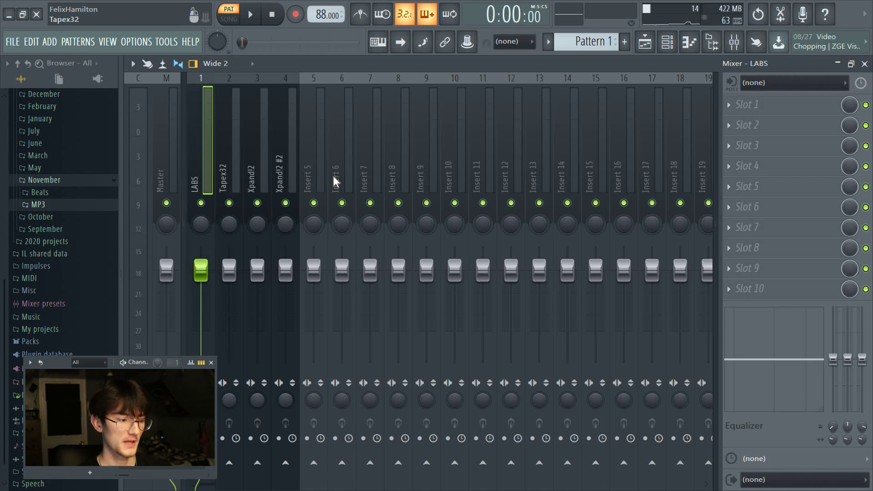
Set the mixer levels to -2.1 dB for LABS, -4.1 dB for Tapex32, -2.1 dB for Xpand!2 and -0.7 dB for Xpand!2 #2.
{"action": "key", "text": "space"}
{"action": "left_click", "coordinate": [222, 184]}
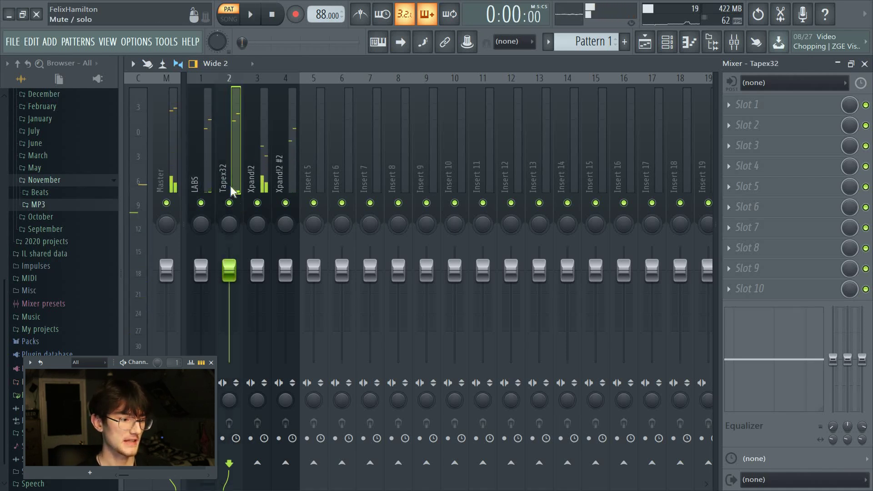
{"action": "key", "text": "space"}
{"action": "left_click_drag", "start_coordinate": [236, 273], "coordinate": [236, 286]}
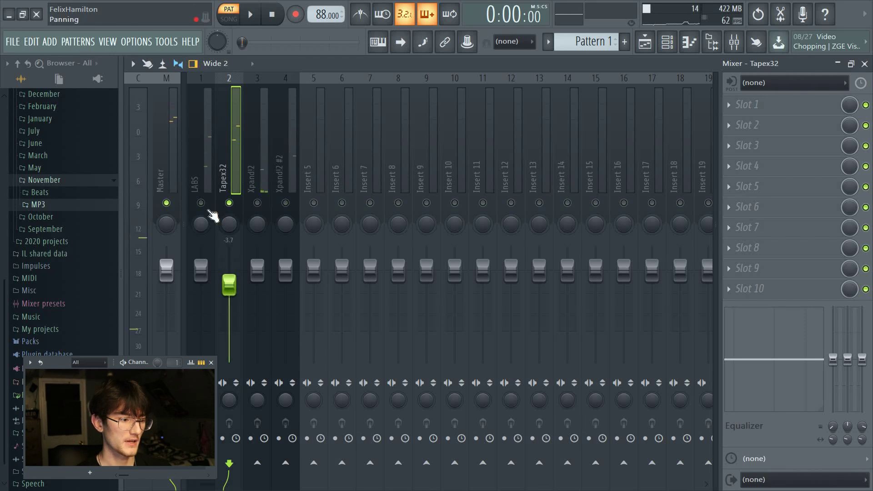
{"action": "left_click", "coordinate": [202, 179]}
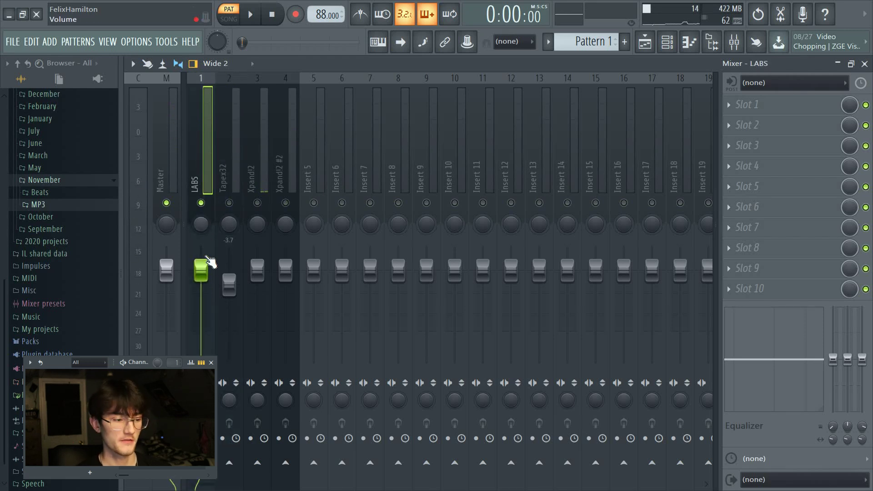
{"action": "left_click_drag", "start_coordinate": [204, 264], "coordinate": [258, 278]}
{"action": "left_click", "coordinate": [238, 222]}
{"action": "left_click_drag", "start_coordinate": [285, 271], "coordinate": [286, 273]}
{"action": "key", "text": "space"}
{"action": "left_click", "coordinate": [211, 182]}
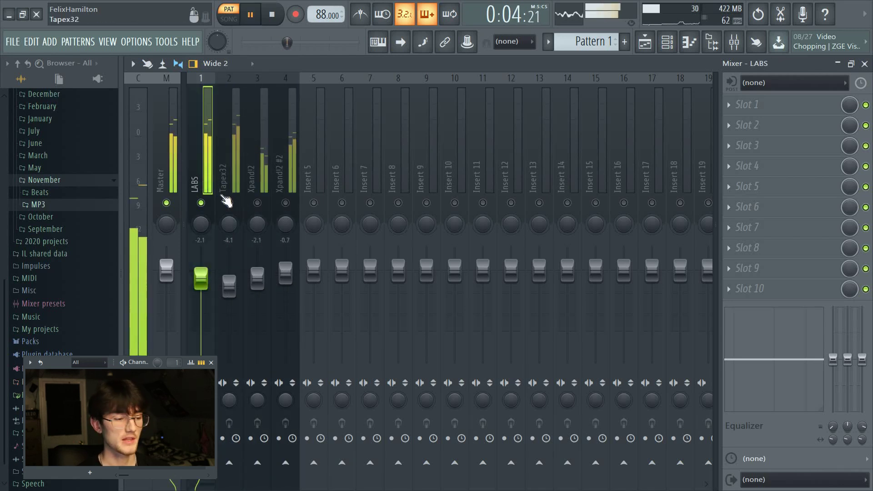
Lower the Tapex32 mixer track to -6.1 dB, set its stereo separation to 69% separated, and widen LABS slightly.
{"action": "left_click_drag", "start_coordinate": [229, 285], "coordinate": [230, 293]}
{"action": "left_click_drag", "start_coordinate": [231, 403], "coordinate": [231, 434]}
{"action": "left_click_drag", "start_coordinate": [201, 400], "coordinate": [201, 413]}
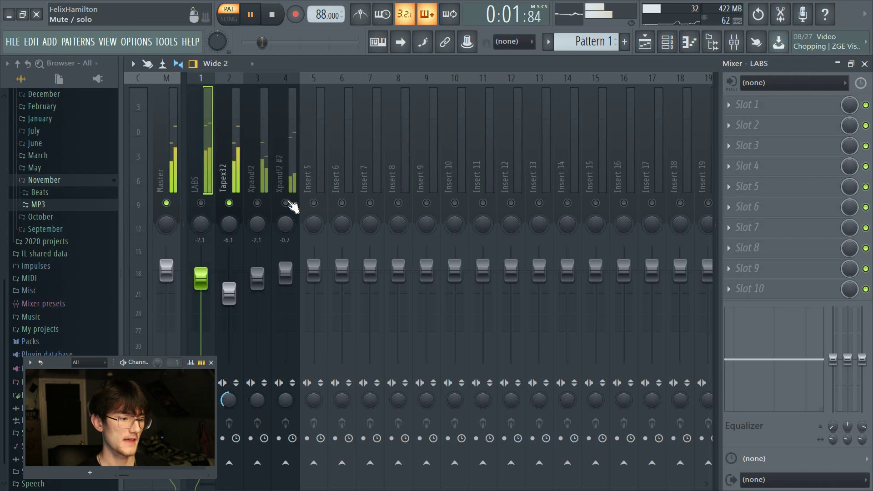
Lower the Xpand!2 #2 mixer track to -3.0 dB and widen its stereo separation.
{"action": "left_click_drag", "start_coordinate": [285, 274], "coordinate": [286, 283]}
{"action": "key", "text": "space"}
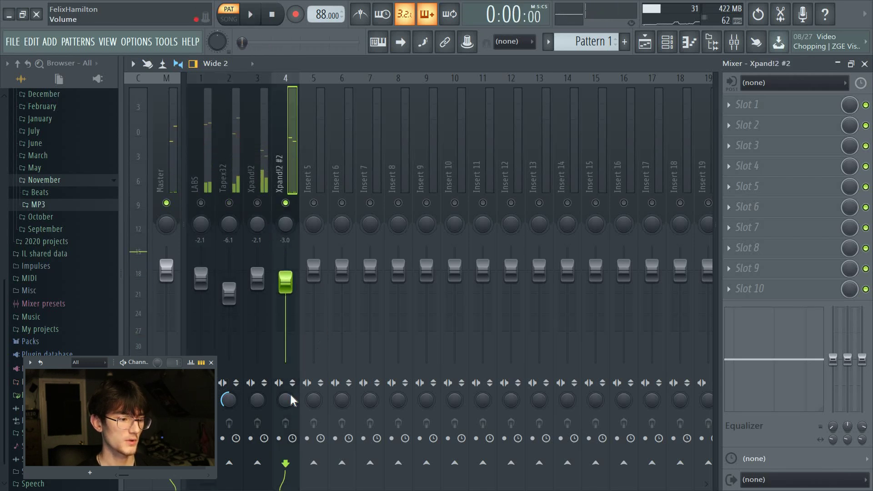
{"action": "left_click_drag", "start_coordinate": [285, 400], "coordinate": [285, 404]}
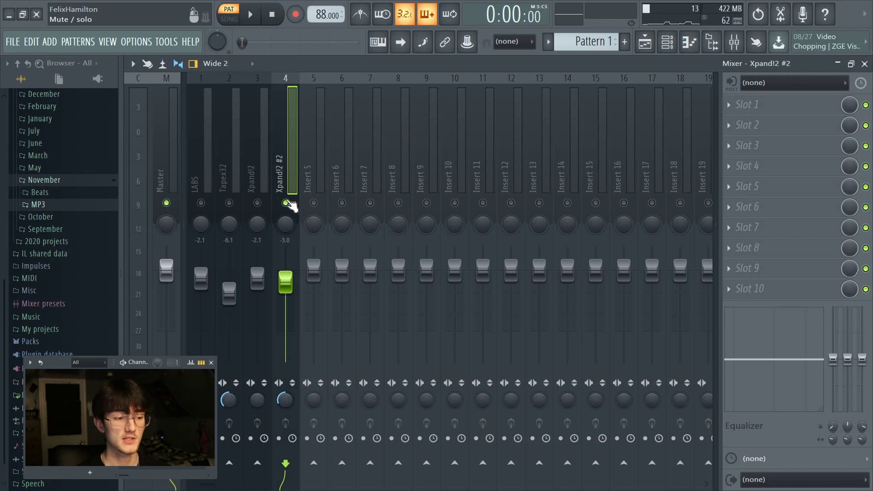
Lower the Xpand!2 mixer track to -3.4 dB and set its stereo separation to 56% separated.
{"action": "left_click", "coordinate": [267, 168]}
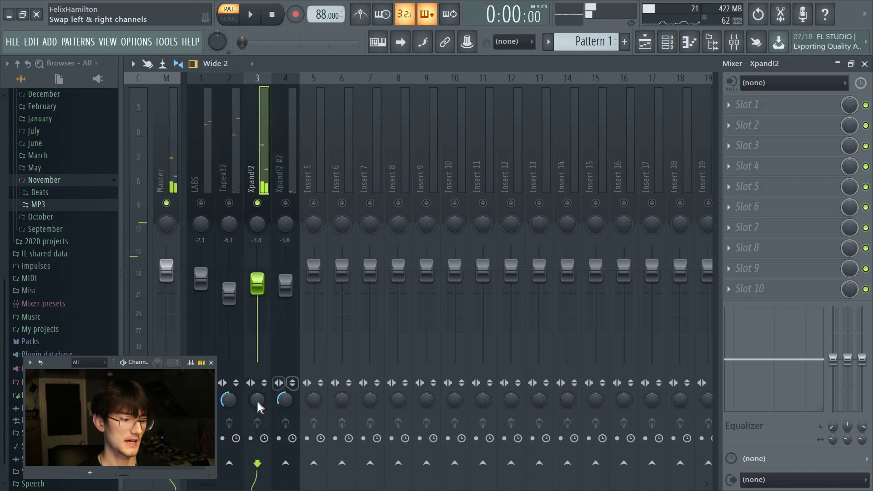
{"action": "left_click_drag", "start_coordinate": [257, 402], "coordinate": [257, 409]}
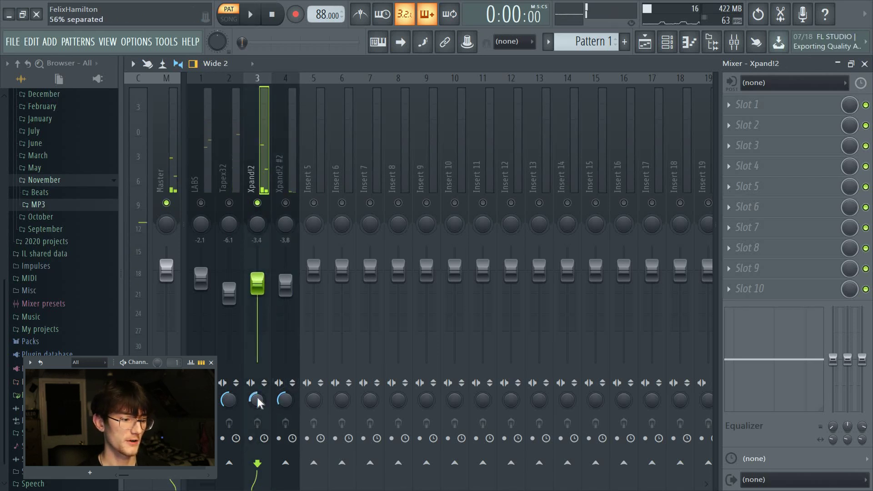
{"action": "left_click", "coordinate": [229, 402]}
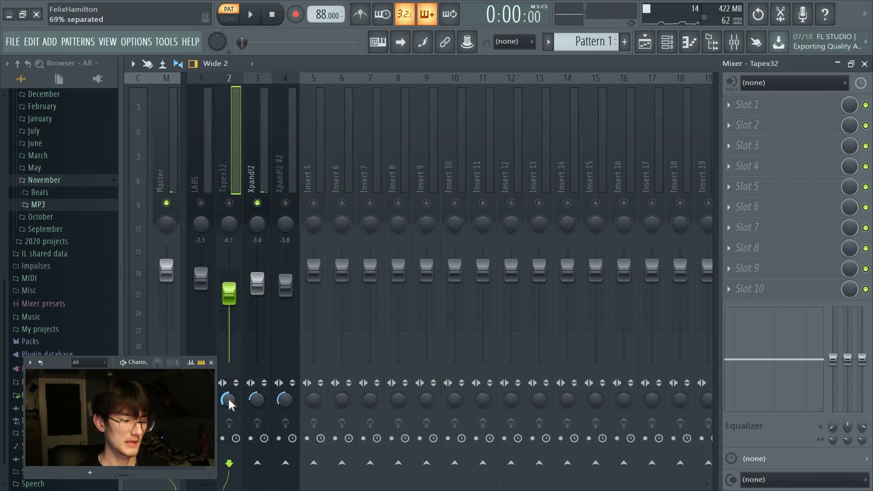
Solo Tapex32 during playback, pan it slightly to the left and lower its level to -8.1 dB.
{"action": "right_click", "coordinate": [229, 203]}
{"action": "key", "text": "space"}
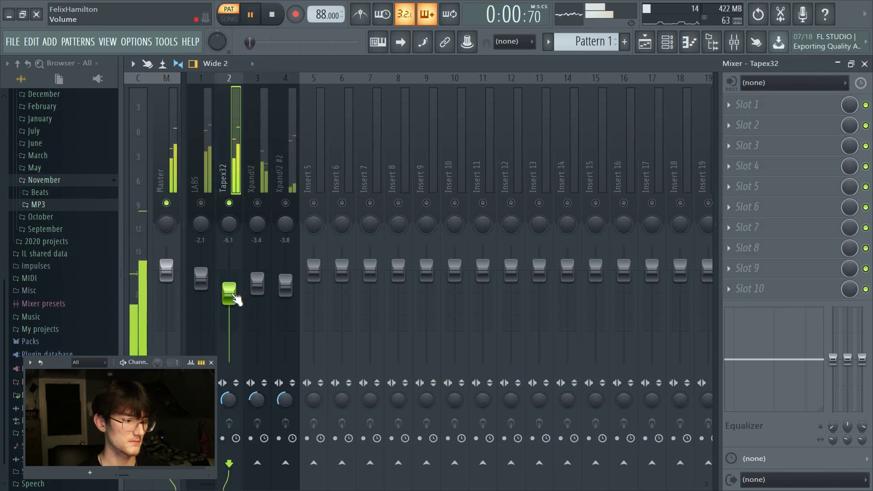
{"action": "key", "text": "space"}
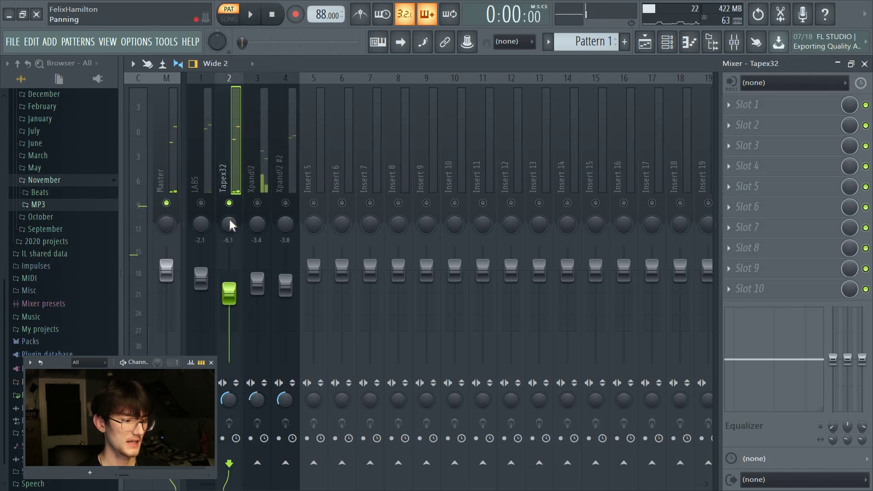
{"action": "key", "text": "space"}
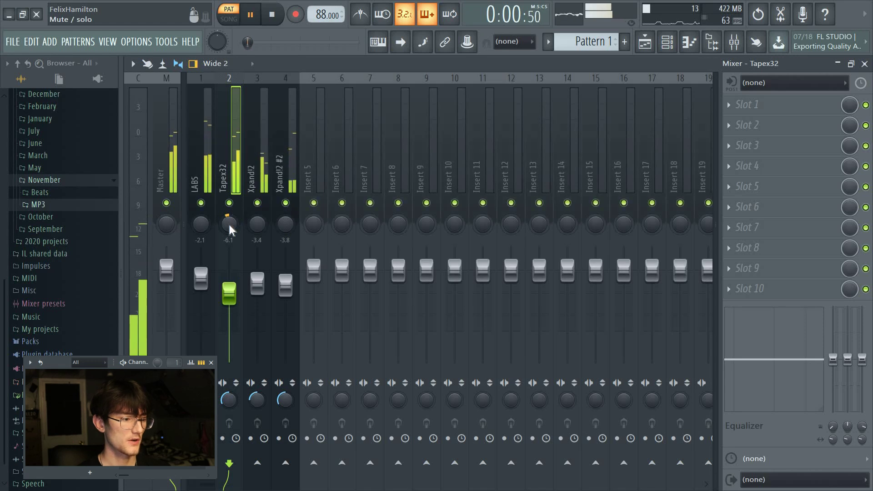
{"action": "left_click_drag", "start_coordinate": [229, 221], "coordinate": [228, 223]}
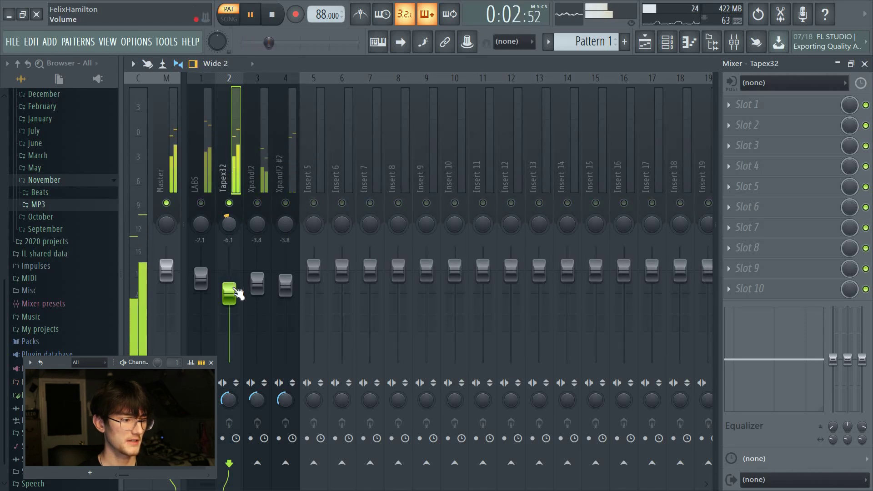
{"action": "left_click_drag", "start_coordinate": [236, 293], "coordinate": [234, 300]}
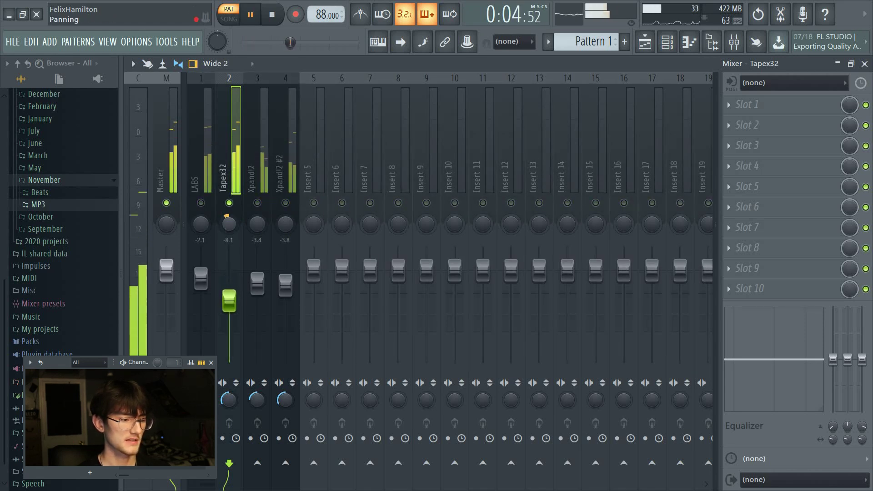
Pan Xpand!2 slightly right and set the levels to -10.6 dB for Tapex32, -7.6 dB for Xpand!2 and -6.1 dB for Xpand!2 #2.
{"action": "left_click", "coordinate": [259, 213]}
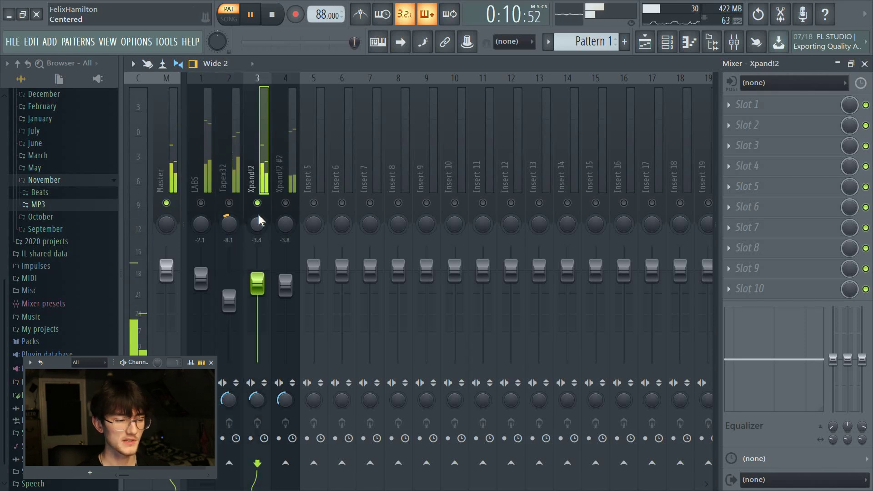
{"action": "left_click_drag", "start_coordinate": [257, 220], "coordinate": [257, 215]}
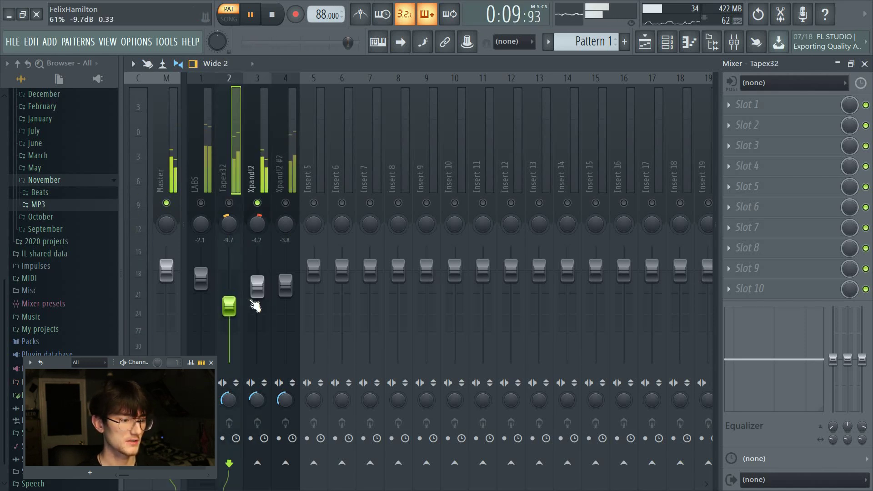
{"action": "mouse_move", "coordinate": [257, 285]}
{"action": "left_mouse_down"}
{"action": "mouse_move", "coordinate": [285, 289]}
{"action": "mouse_move", "coordinate": [257, 292]}
{"action": "left_mouse_up"}
{"action": "left_click_drag", "start_coordinate": [285, 289], "coordinate": [256, 302]}
{"action": "left_click", "coordinate": [231, 226]}
{"action": "right_click", "coordinate": [256, 207]}
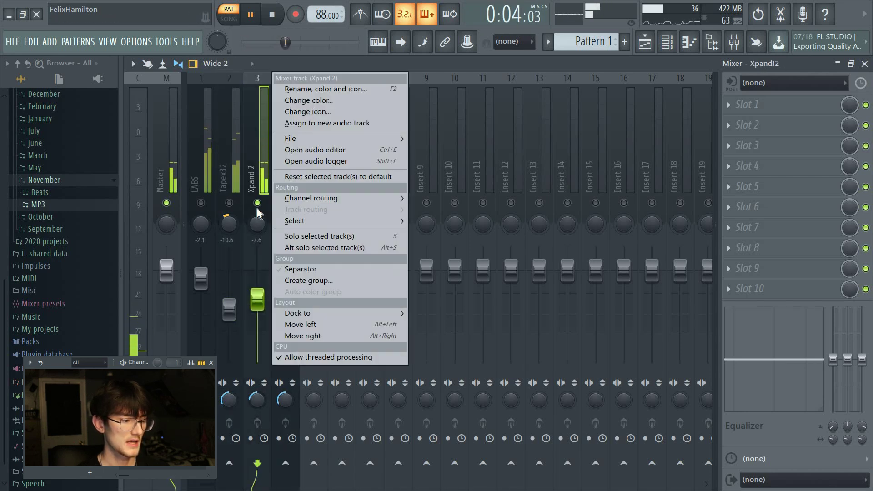
{"action": "right_click", "coordinate": [257, 204]}
{"action": "right_click", "coordinate": [258, 203]}
{"action": "right_click", "coordinate": [257, 202]}
{"action": "key", "text": "space"}
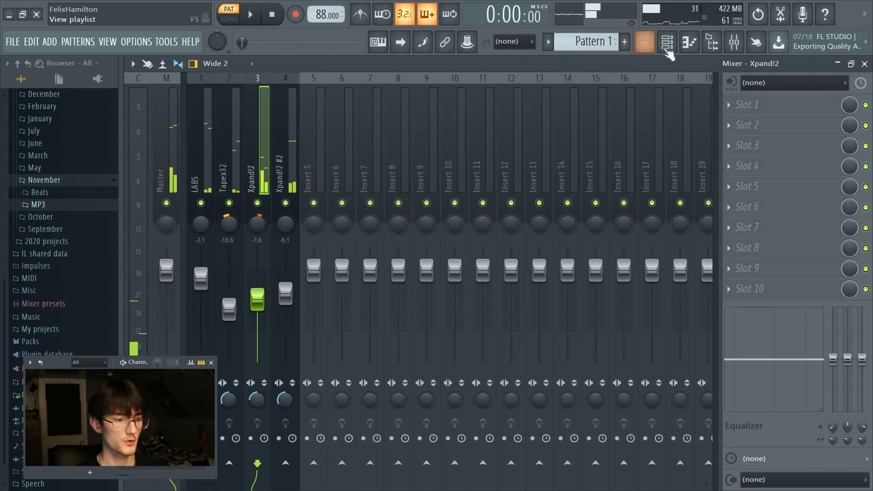
Add the Maaly Hi Hat 1 and Classic Carti Clap samples from the !buncha drums boaa kit as new channels.
{"action": "left_click", "coordinate": [666, 44]}
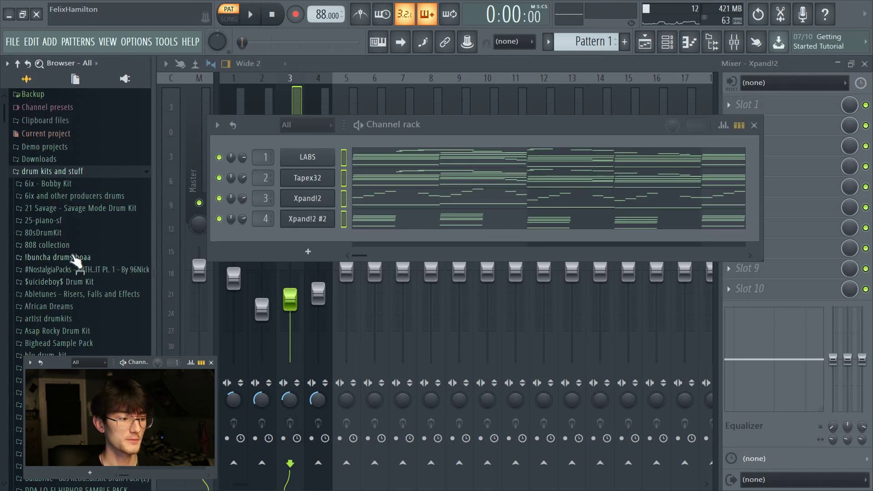
{"action": "left_click", "coordinate": [72, 257]}
{"action": "left_click", "coordinate": [55, 322]}
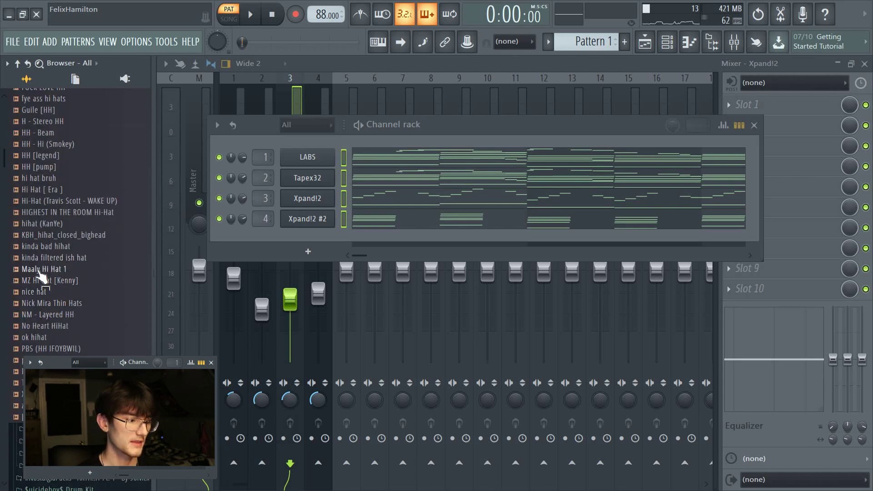
{"action": "left_click_drag", "start_coordinate": [45, 268], "coordinate": [314, 241]}
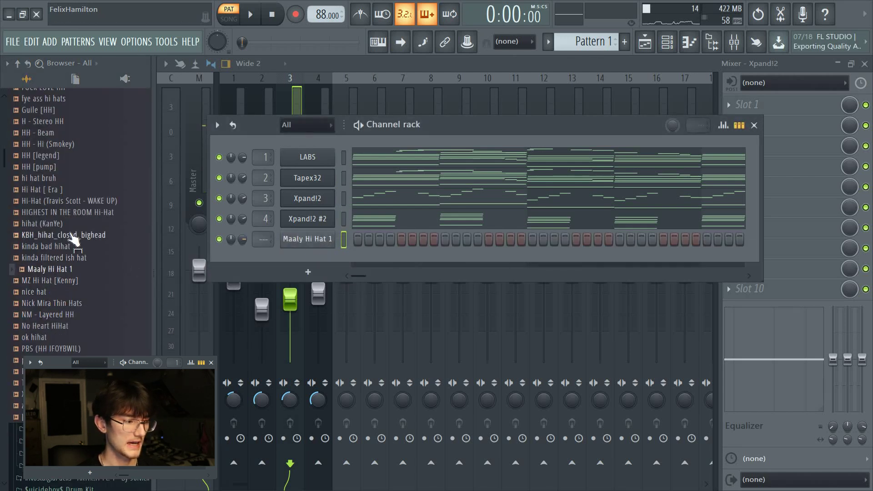
{"action": "scroll", "coordinate": [73, 248], "scroll_direction": "up", "scroll_amount": 5}
{"action": "left_click_drag", "start_coordinate": [63, 311], "coordinate": [331, 264]}
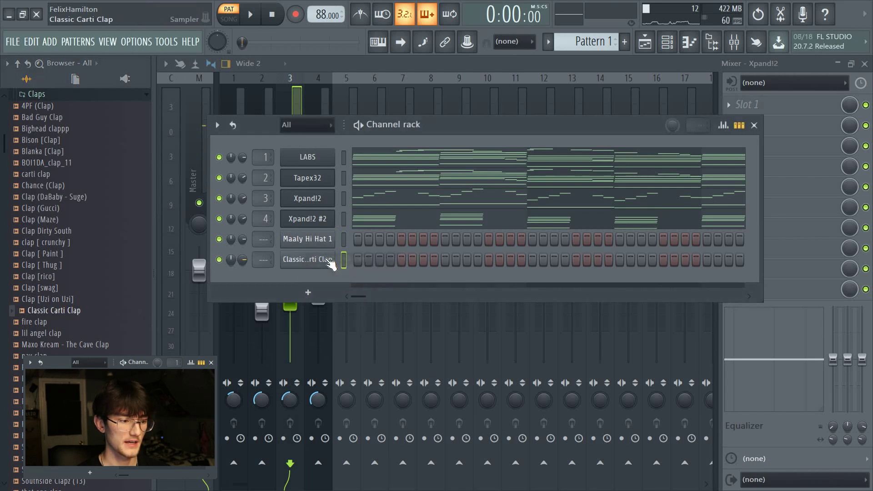
Trim the Classic Carti Clap sample and add the nm - audi 808 sample as a channel.
{"action": "left_click", "coordinate": [329, 263]}
{"action": "left_click", "coordinate": [284, 302]}
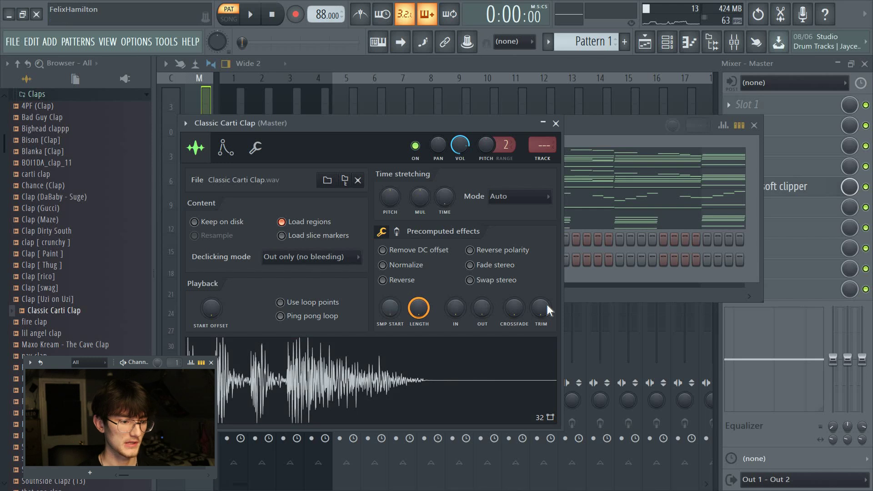
{"action": "left_click_drag", "start_coordinate": [540, 308], "coordinate": [541, 291]}
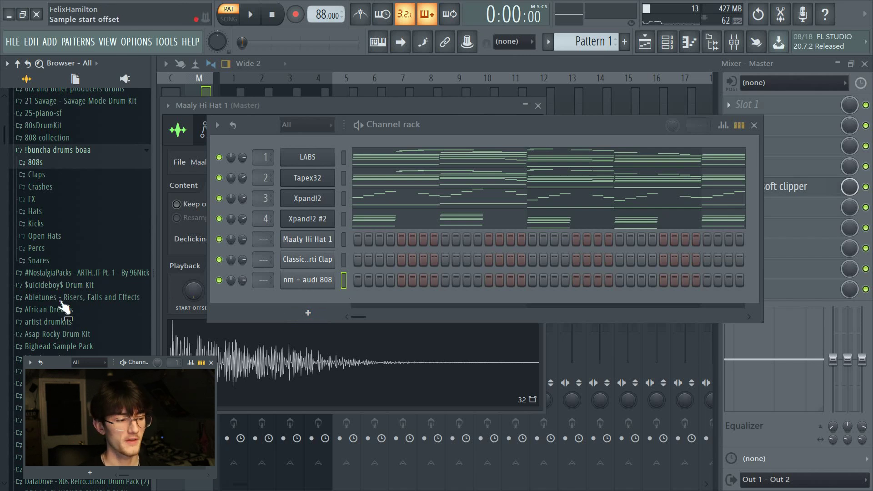
Add the KBH_hihat_open_at_the_door_02 open hat and order the drum channels as 808, clap, hi-hat and open hat.
{"action": "left_click", "coordinate": [57, 237]}
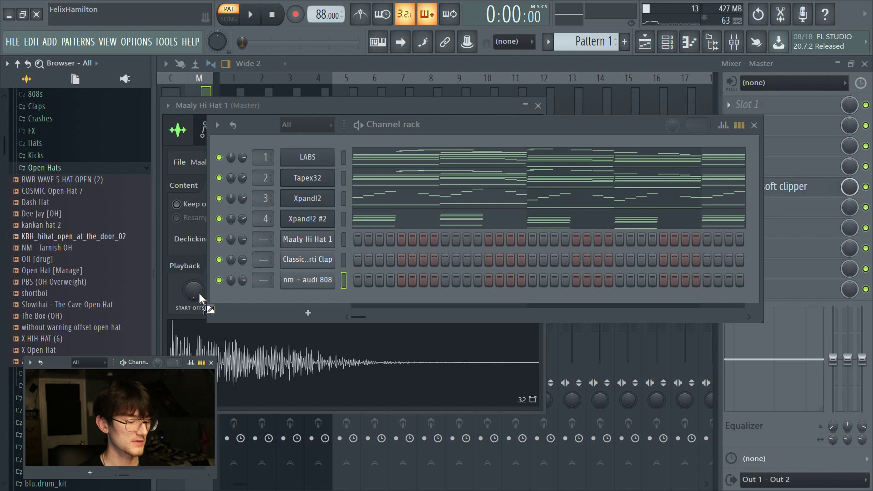
{"action": "left_click_drag", "start_coordinate": [50, 236], "coordinate": [283, 314]}
{"action": "scroll", "coordinate": [86, 324], "scroll_direction": "down", "scroll_amount": 5}
{"action": "scroll", "coordinate": [85, 318], "scroll_direction": "down", "scroll_amount": 4}
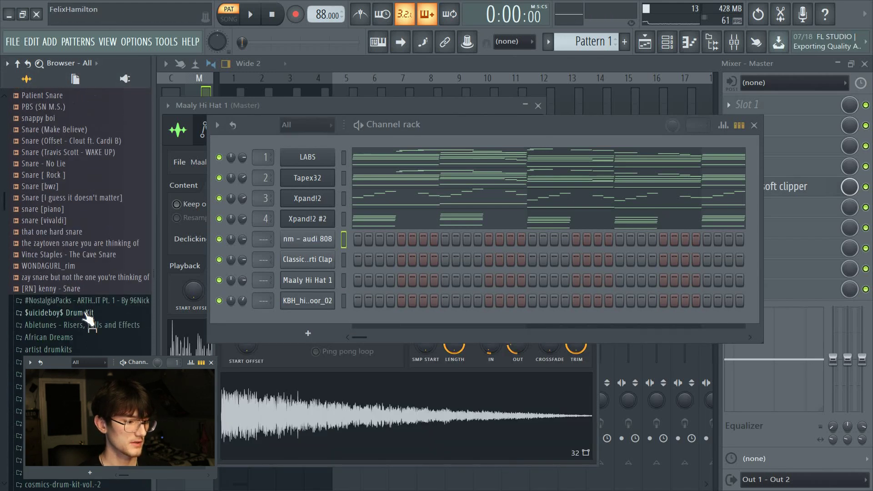
Add "the zaytoven snare you are thinking of" and the jetsonmade rim as channels between the clap and the hi-hat.
{"action": "left_click", "coordinate": [84, 314]}
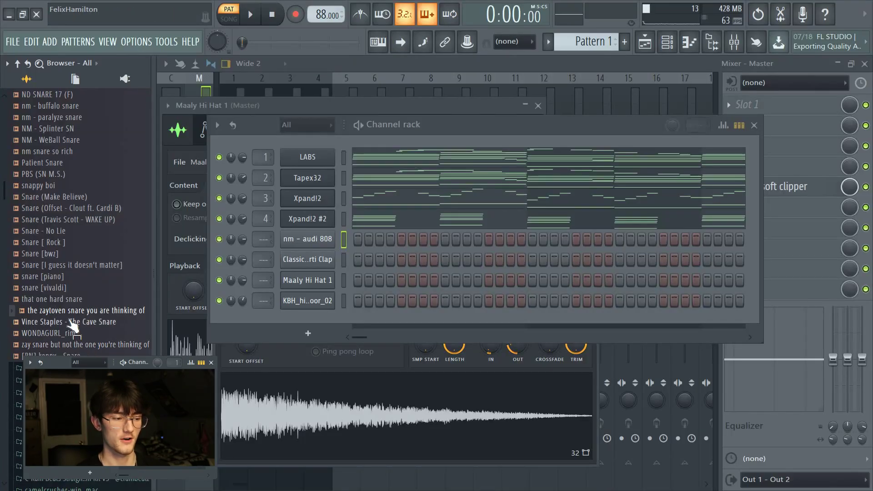
{"action": "left_click_drag", "start_coordinate": [302, 312], "coordinate": [305, 271]}
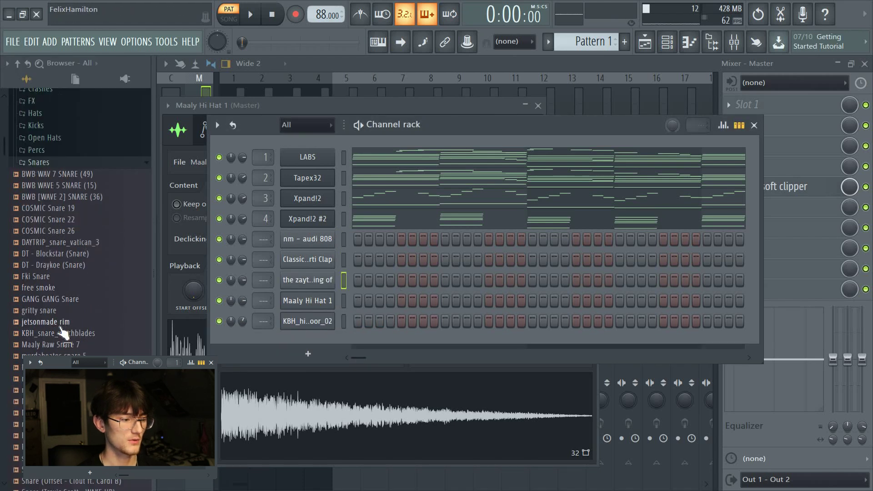
{"action": "left_click_drag", "start_coordinate": [223, 321], "coordinate": [317, 290]}
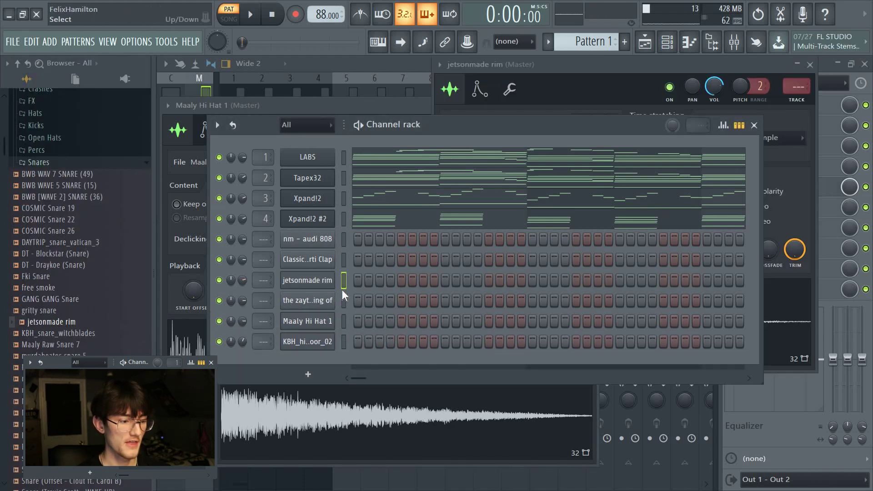
Move the jetsonmade rim channel below the zaytoven snare channel.
{"action": "key", "text": "alt+Down"}
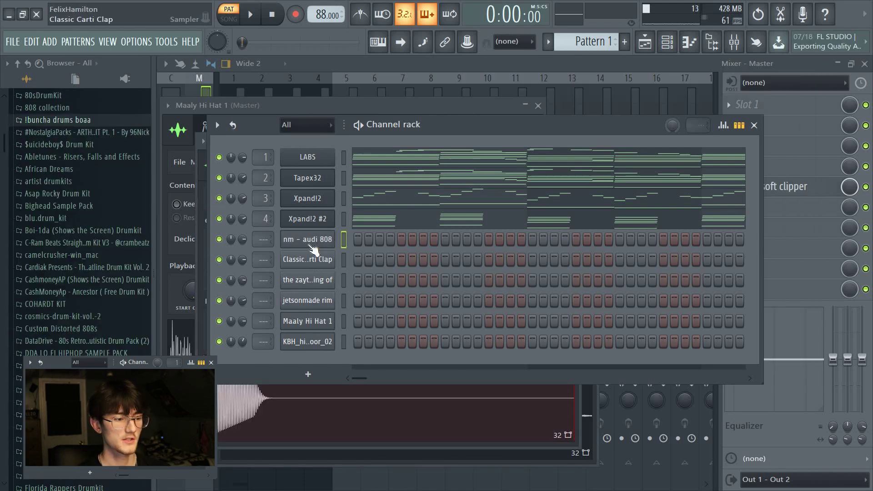
Turn off loop points for the nm - audi 808 sample and trim the silence from its end.
{"action": "left_click", "coordinate": [310, 244]}
{"action": "left_click", "coordinate": [310, 243]}
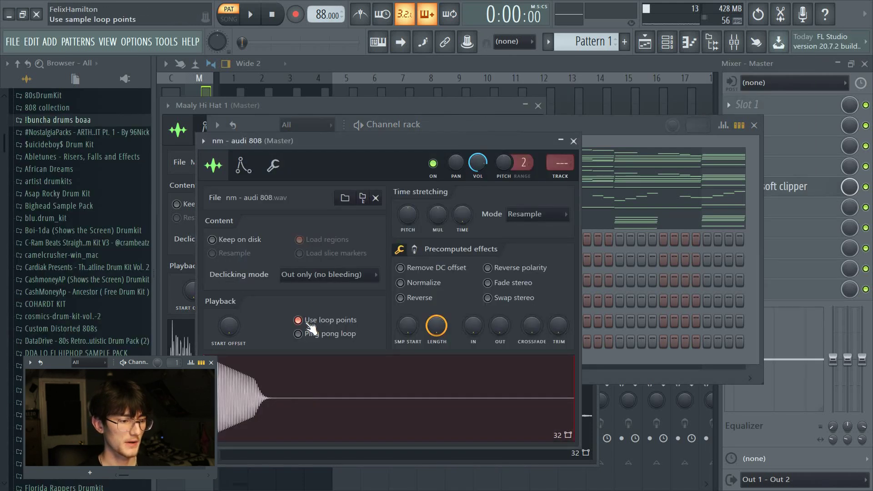
{"action": "left_click", "coordinate": [319, 323]}
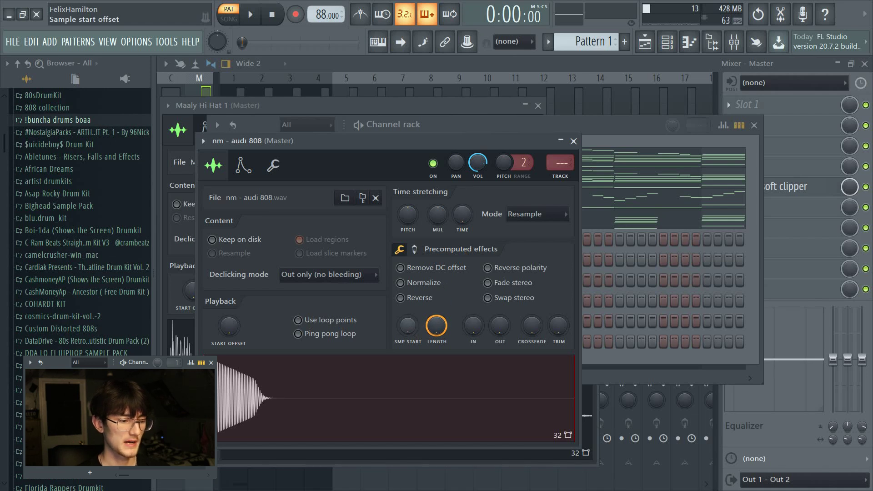
{"action": "left_click_drag", "start_coordinate": [558, 327], "coordinate": [558, 281]}
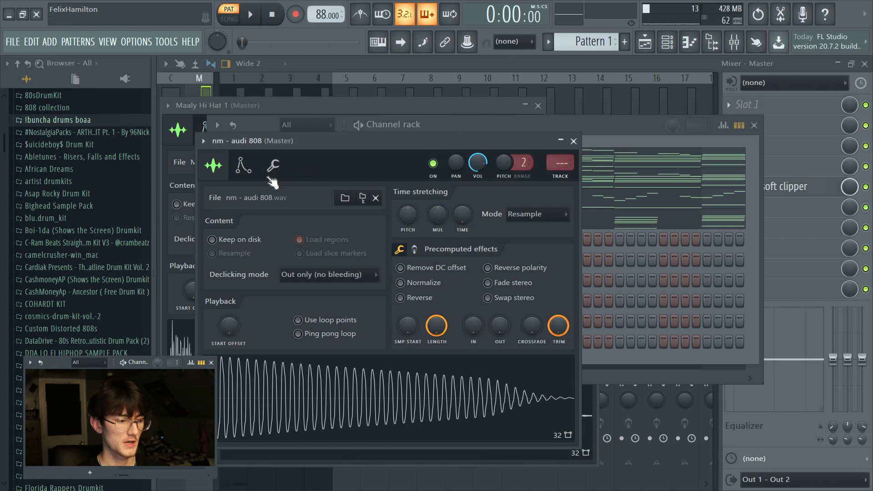
Shape the nm - audi 808's volume envelope with no attack and full hold, and lower its decay and sustain.
{"action": "left_click", "coordinate": [243, 166]}
{"action": "left_click_drag", "start_coordinate": [240, 298], "coordinate": [260, 254]}
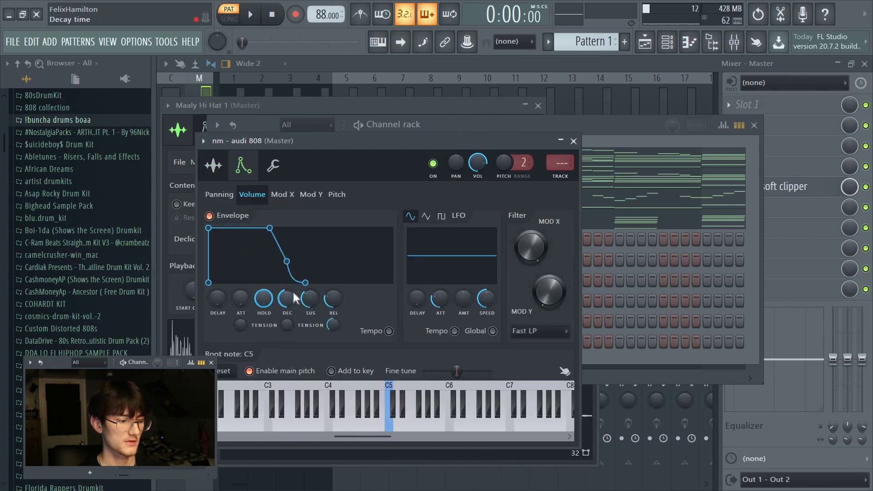
{"action": "left_click_drag", "start_coordinate": [289, 298], "coordinate": [289, 337]}
{"action": "left_click_drag", "start_coordinate": [310, 299], "coordinate": [330, 333]}
{"action": "left_click", "coordinate": [273, 166]}
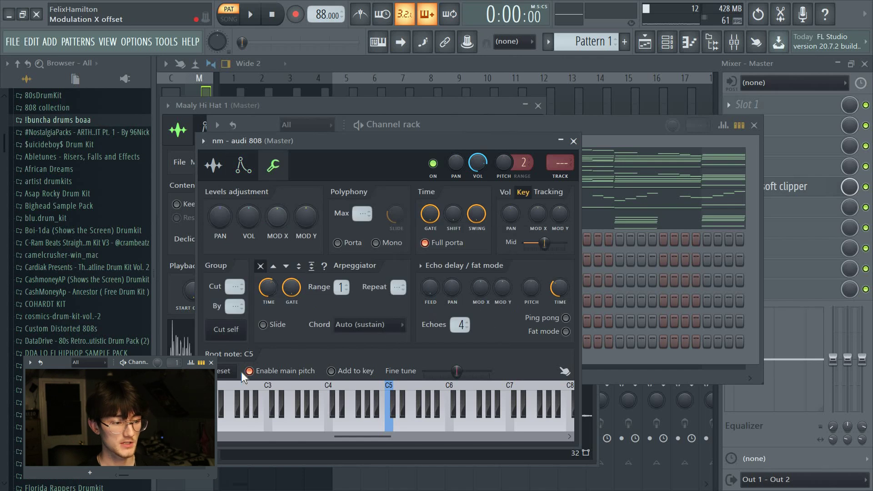
{"action": "left_click", "coordinate": [528, 123]}
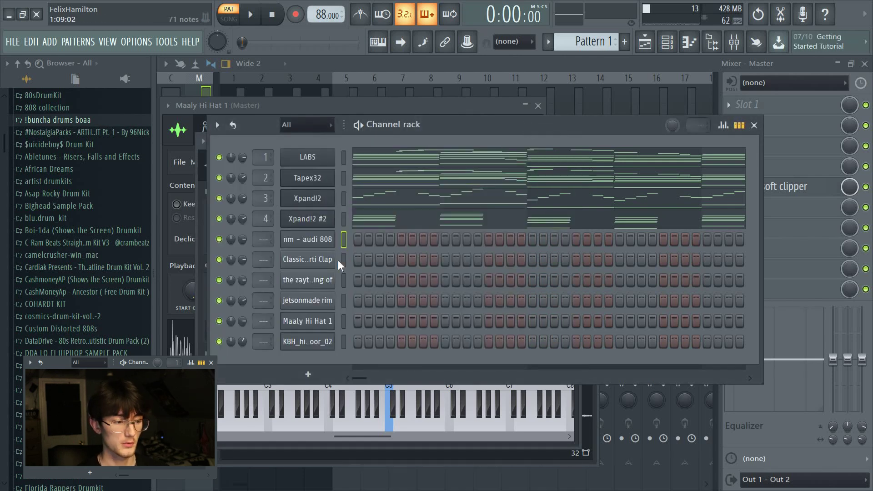
Route the six drum channels, from nm - audi 808 to the open hat, to mixer tracks 5 to 10.
{"action": "left_click", "coordinate": [308, 264]}
{"action": "left_click_drag", "start_coordinate": [345, 242], "coordinate": [342, 345]}
{"action": "key", "text": "ctrl+l"}
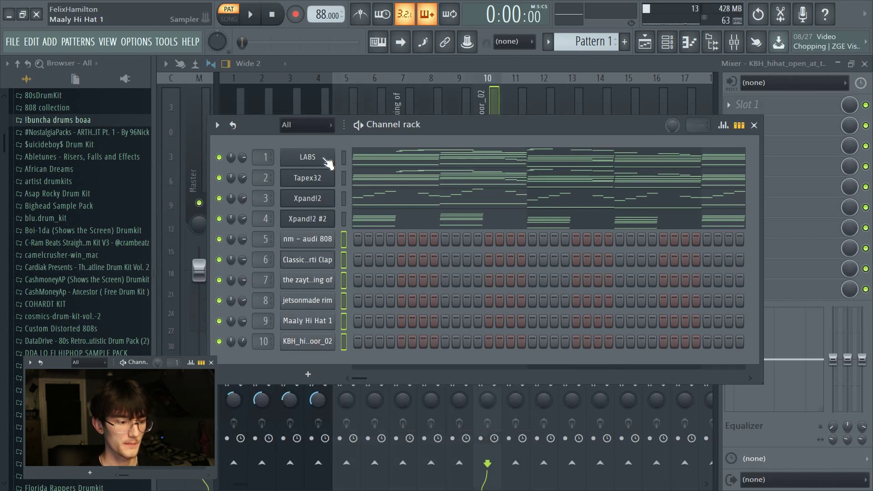
{"action": "left_click", "coordinate": [354, 97]}
{"action": "left_click", "coordinate": [666, 42]}
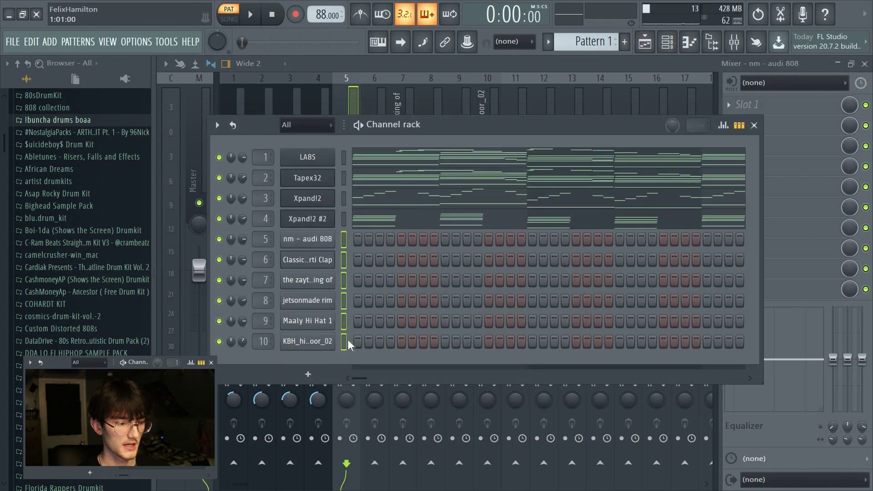
Program the Classic Carti Clap on steps 5, 13, 21 and 29 and fill Maaly Hi Hat 1 on steps 1 to 32.
{"action": "key", "text": "ctrl+a"}
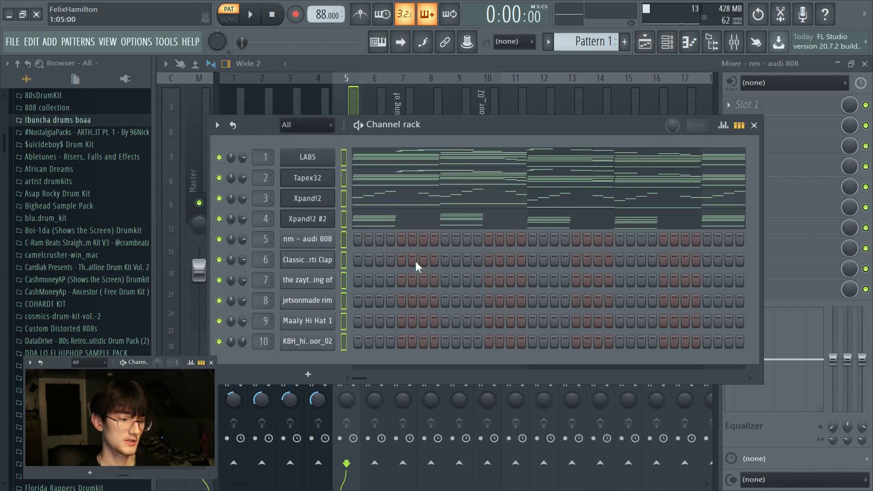
{"action": "left_click", "coordinate": [401, 260]}
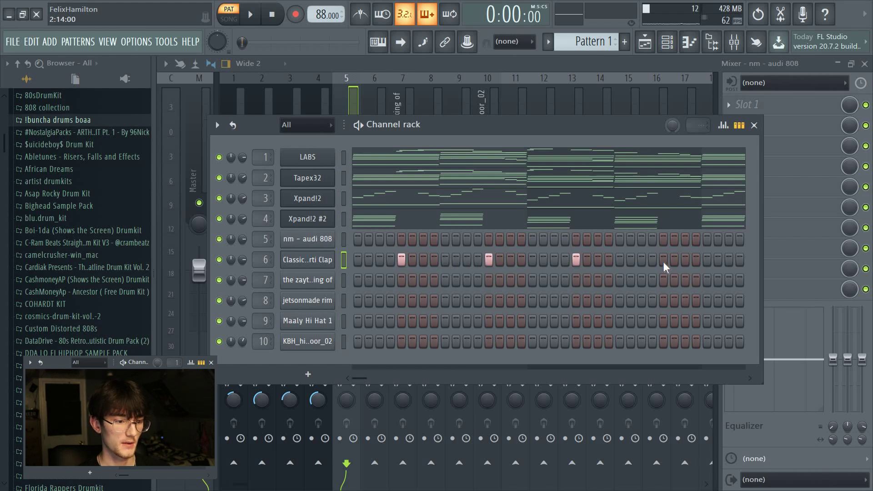
{"action": "key", "text": "g"}
{"action": "mouse_move", "coordinate": [420, 301]}
{"action": "left_mouse_down"}
{"action": "mouse_move", "coordinate": [405, 213]}
{"action": "mouse_move", "coordinate": [730, 196]}
{"action": "left_mouse_up"}
{"action": "key", "text": "g"}
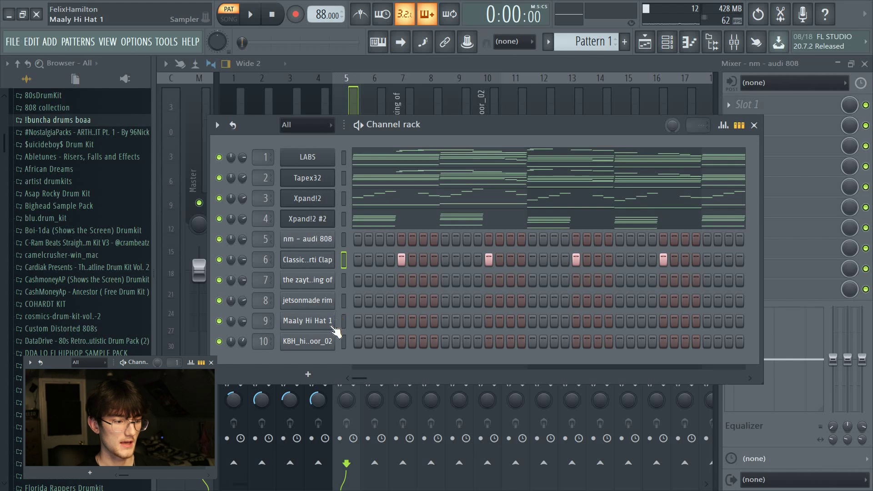
{"action": "mouse_move", "coordinate": [357, 321]}
{"action": "left_mouse_down"}
{"action": "mouse_move", "coordinate": [520, 329]}
{"action": "mouse_move", "coordinate": [688, 318]}
{"action": "left_mouse_up"}
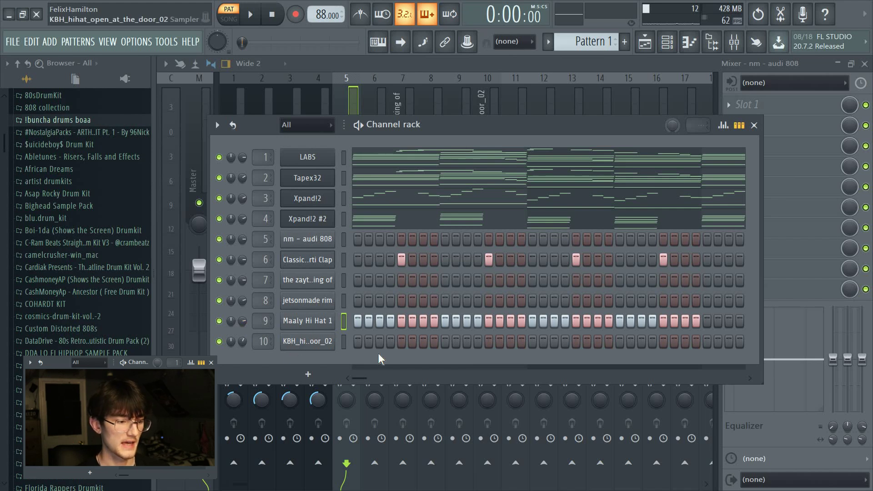
Place the jetsonmade rim on steps 12 and 28 and the zaytoven snare on steps 10, 24 and 26.
{"action": "left_click", "coordinate": [477, 301]}
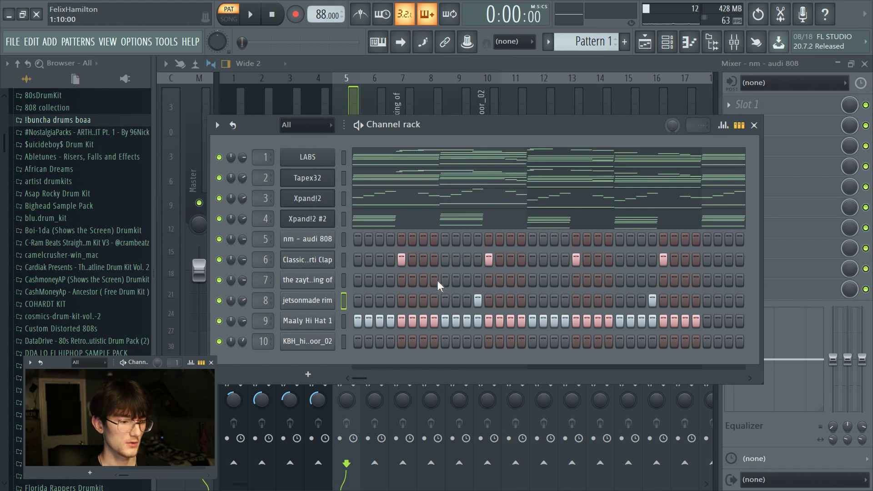
{"action": "left_click", "coordinate": [457, 281]}
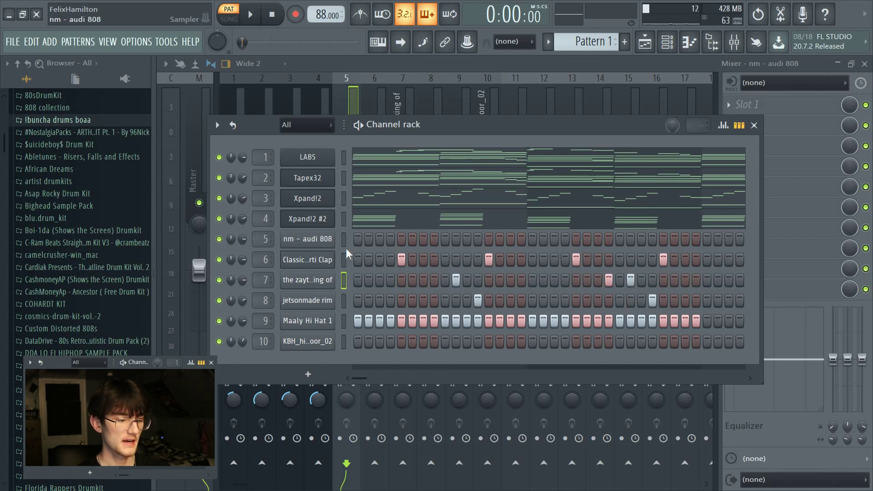
Program the nm - audi 808 on steps 1, 4, 10, 14, 17, 20, 23, 25, 26 and 30 as back-to-back notes.
{"action": "left_click", "coordinate": [357, 239]}
{"action": "left_click", "coordinate": [390, 240]}
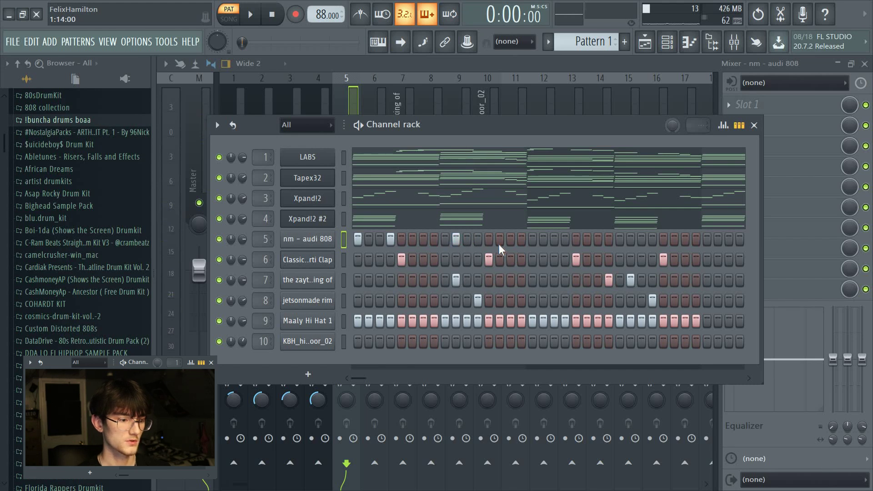
{"action": "key", "text": "space"}
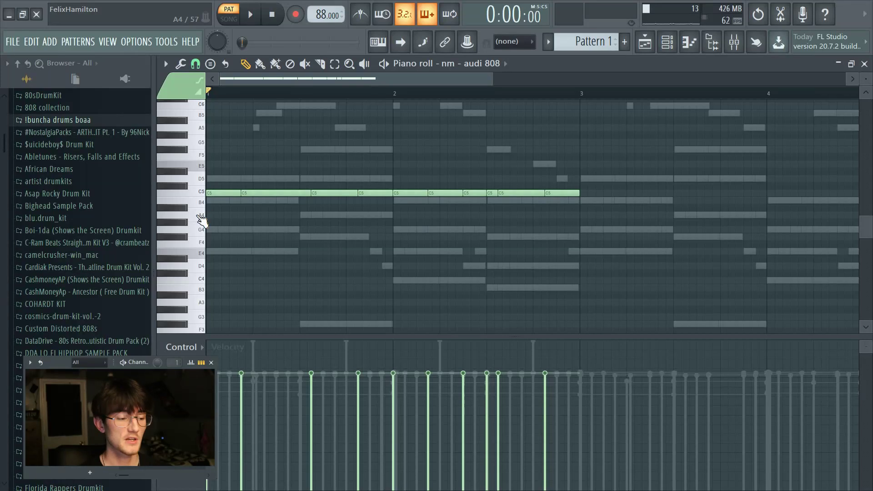
Transpose all the nm - audi 808 notes down to E4.
{"action": "key", "text": "shift+Down"}
{"action": "key", "text": "shift+Down"}
{"action": "key", "text": "shift+Down"}
{"action": "key", "text": "shift+Down"}
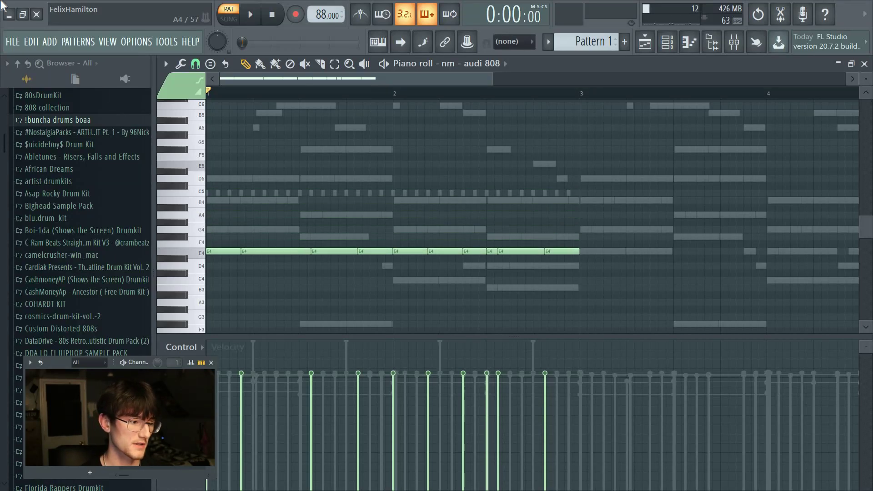
Raise the last two 808 notes of bar 1 to F#4.
{"action": "scroll", "coordinate": [258, 204], "scroll_direction": "down", "scroll_amount": 2}
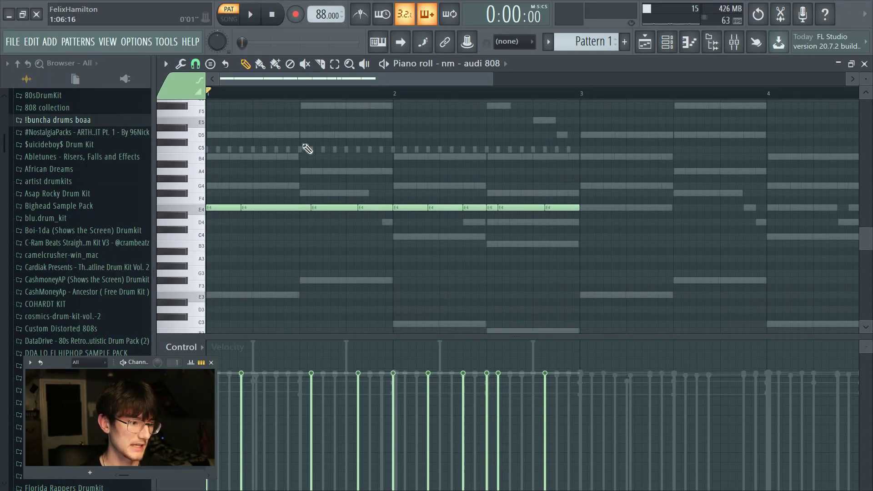
{"action": "scroll", "coordinate": [306, 146], "scroll_direction": "up", "scroll_amount": 1}
{"action": "left_click_drag", "start_coordinate": [340, 192], "coordinate": [398, 209]}
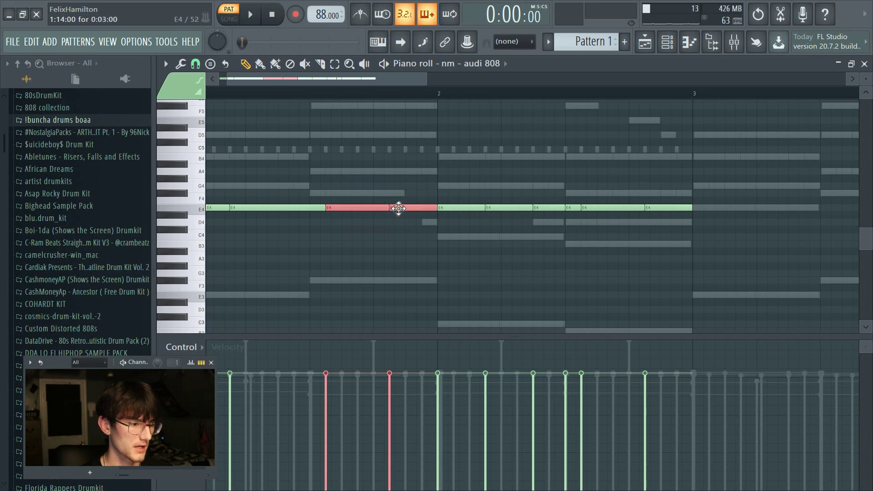
{"action": "key", "text": "shift+Up"}
{"action": "key", "text": "shift+Up"}
{"action": "scroll", "coordinate": [510, 296], "scroll_direction": "down", "scroll_amount": 1}
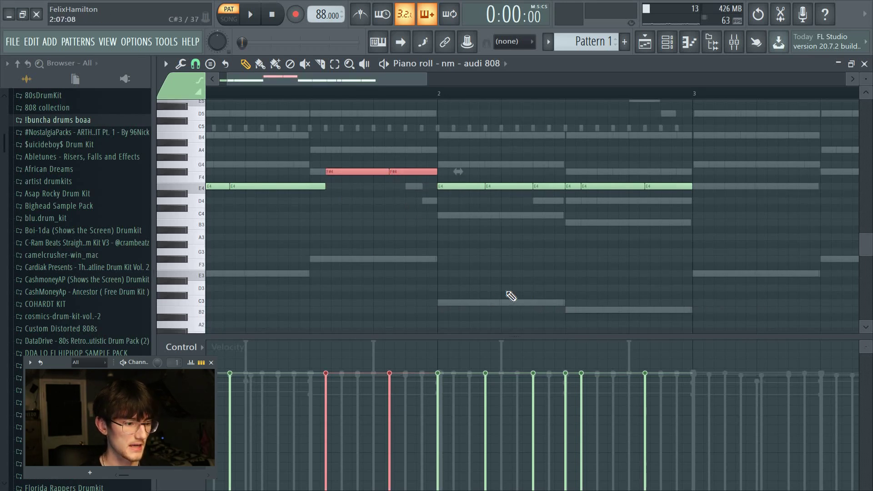
Lower the first three 808 notes of bar 2 to C4.
{"action": "left_click", "coordinate": [442, 301]}
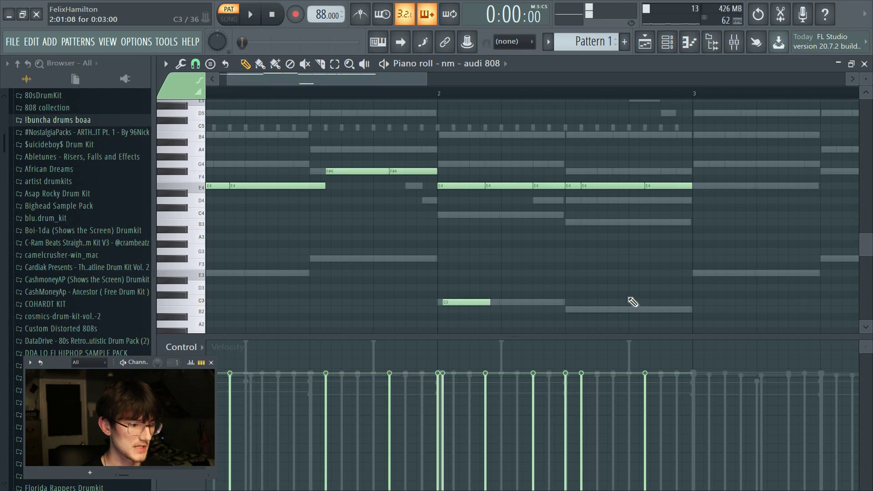
{"action": "key", "text": "ctrl+z"}
{"action": "left_click_drag", "start_coordinate": [459, 180], "coordinate": [550, 208]}
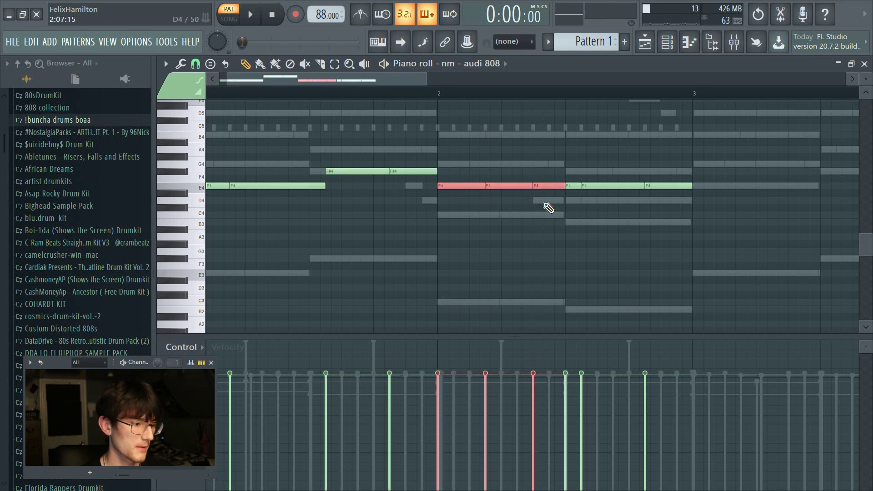
{"action": "key", "text": "shift+Down"}
{"action": "key", "text": "shift+Down"}
{"action": "key", "text": "shift+Down"}
{"action": "key", "text": "shift+Down"}
Lower the last three 808 notes of bar 2 to B3 and close the piano roll.
{"action": "left_click_drag", "start_coordinate": [562, 171], "coordinate": [657, 187]}
{"action": "key", "text": "shift+Down"}
{"action": "key", "text": "shift+Down"}
{"action": "key", "text": "shift+Down"}
{"action": "key", "text": "shift+Down"}
{"action": "key", "text": "shift+Down"}
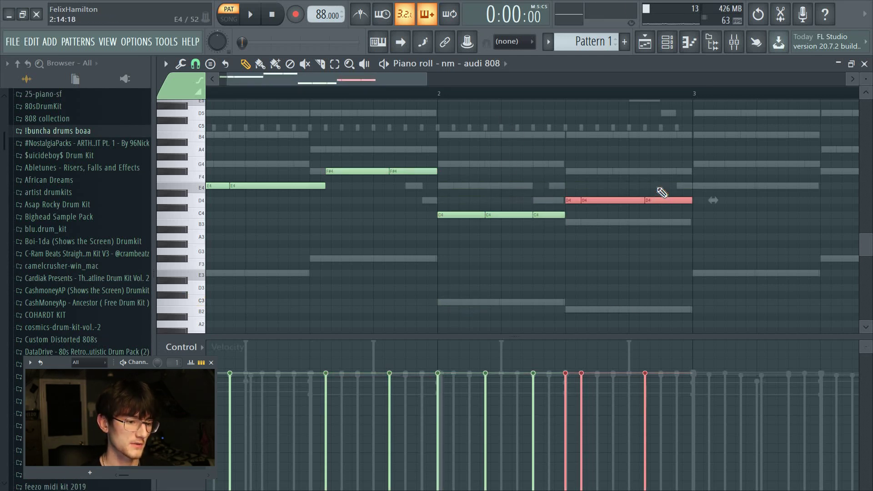
{"action": "left_click", "coordinate": [593, 170]}
{"action": "key", "text": "ctrl+z"}
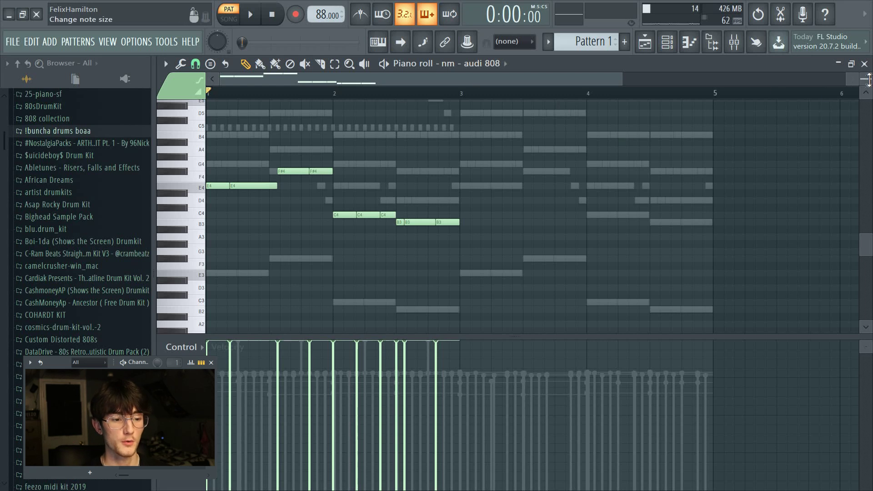
{"action": "left_click", "coordinate": [864, 63]}
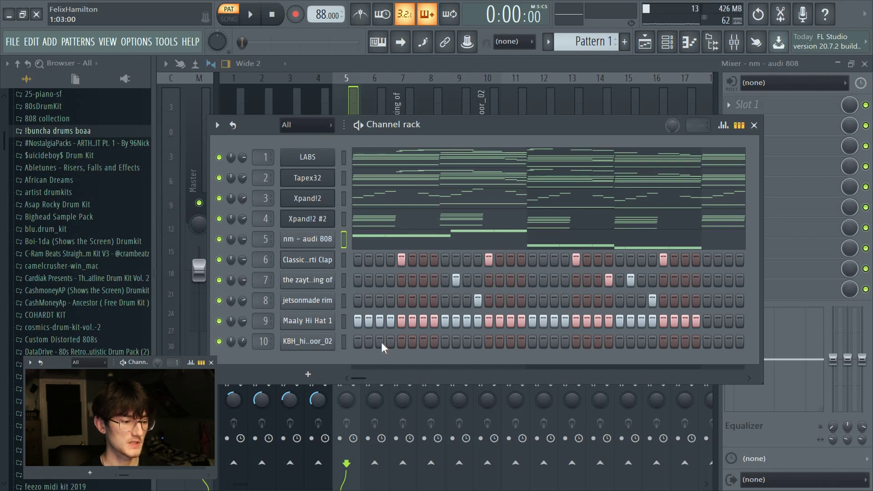
Place C5 open hat notes on steps 3 and 11 of bars 1 and 2 in the KBH_hihat_open_at_the_door_02 piano roll.
{"action": "left_click", "coordinate": [309, 342]}
{"action": "key", "text": "F7"}
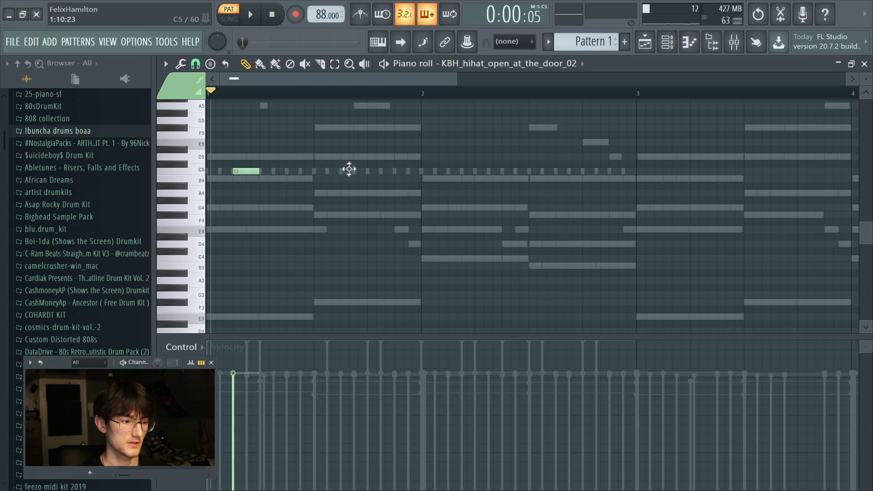
{"action": "left_click", "coordinate": [345, 171]}
{"action": "left_click", "coordinate": [450, 172]}
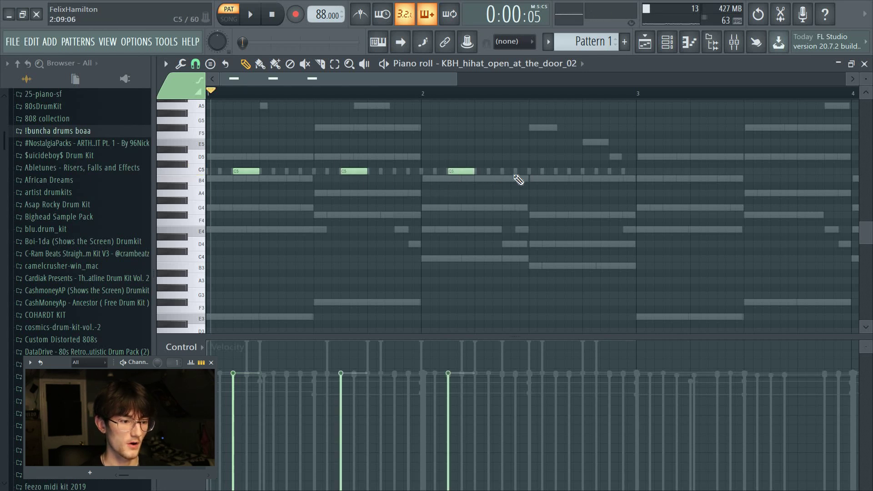
{"action": "left_click", "coordinate": [558, 171]}
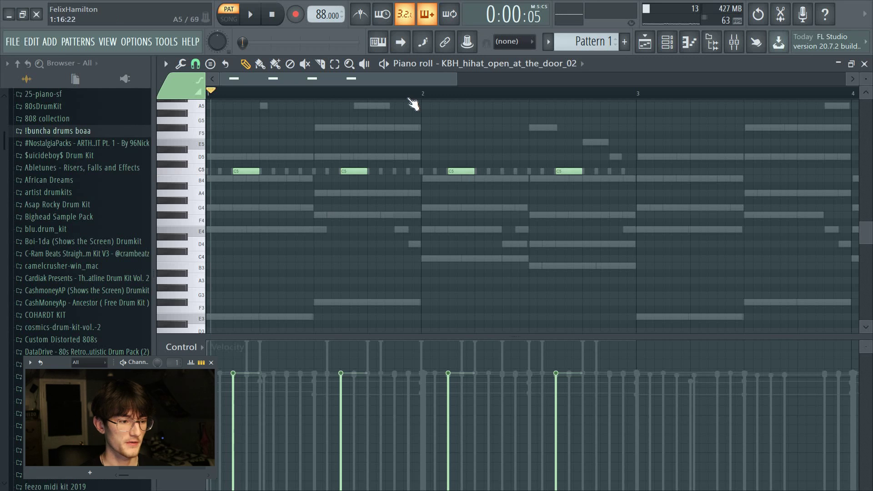
{"action": "left_click", "coordinate": [864, 64]}
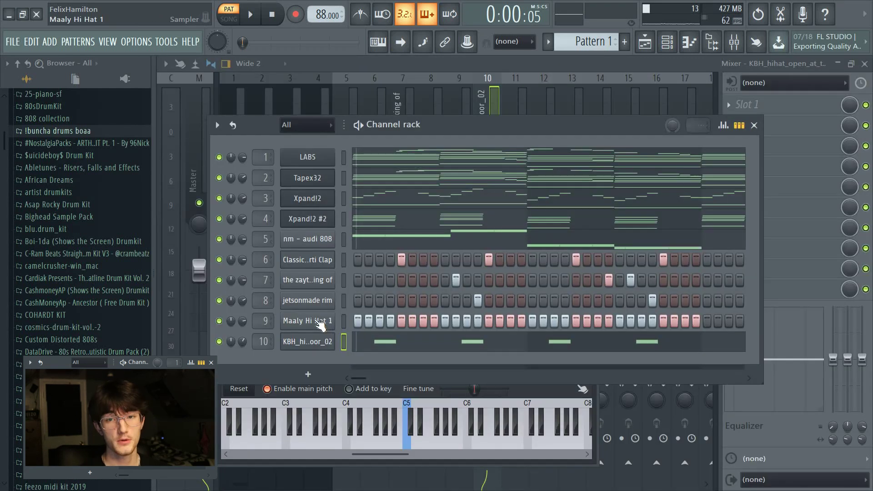
Open the Maaly Hi Hat 1 pattern in the piano roll with the notes of bar 1 in close view.
{"action": "right_click", "coordinate": [333, 314]}
{"action": "left_click", "coordinate": [345, 319]}
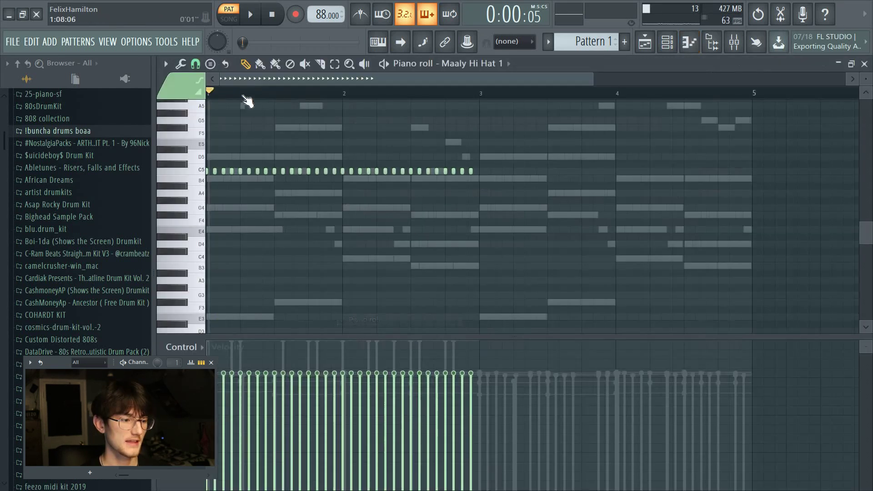
{"action": "scroll", "coordinate": [242, 96], "scroll_direction": "up", "scroll_amount": 3}
{"action": "scroll", "coordinate": [219, 104], "scroll_direction": "left", "scroll_amount": 1}
{"action": "scroll", "coordinate": [332, 163], "scroll_direction": "up", "scroll_amount": 2}
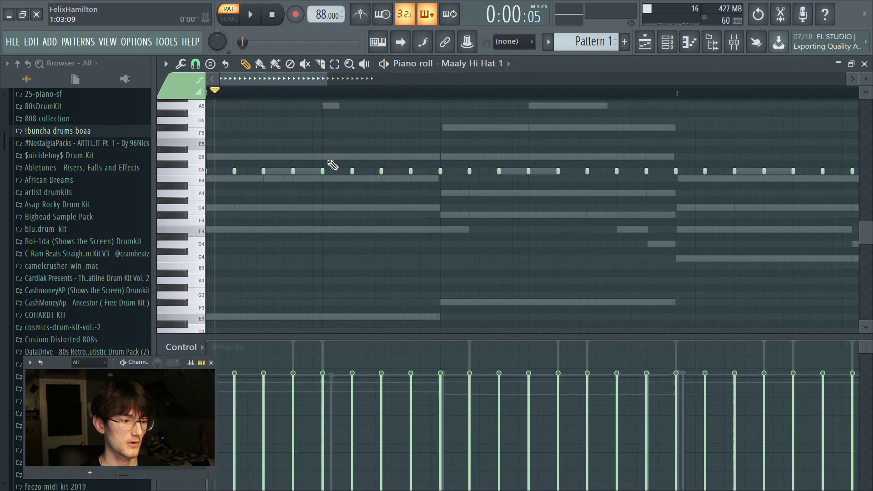
{"action": "scroll", "coordinate": [341, 190], "scroll_direction": "up", "scroll_amount": 3}
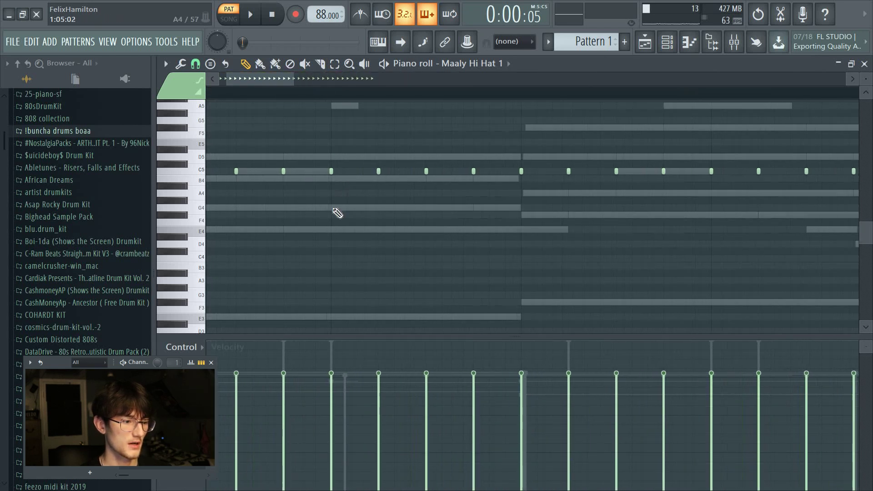
{"action": "left_click", "coordinate": [330, 207]}
{"action": "right_click", "coordinate": [347, 208]}
{"action": "right_click", "coordinate": [331, 207]}
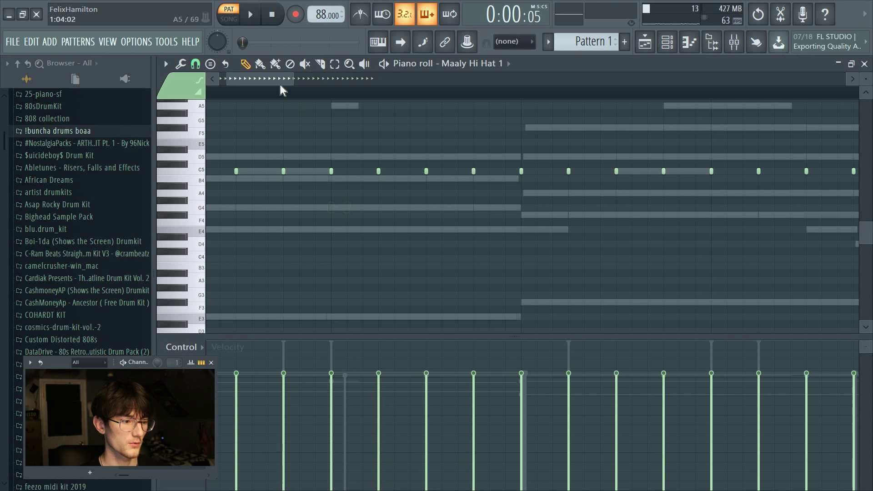
Add a fast roll of four lower-velocity G4 hi-hat notes spanning steps 5 to 6 of bar 1.
{"action": "left_click_drag", "start_coordinate": [280, 82], "coordinate": [268, 83]}
{"action": "left_click", "coordinate": [399, 209]}
{"action": "left_click", "coordinate": [414, 209]}
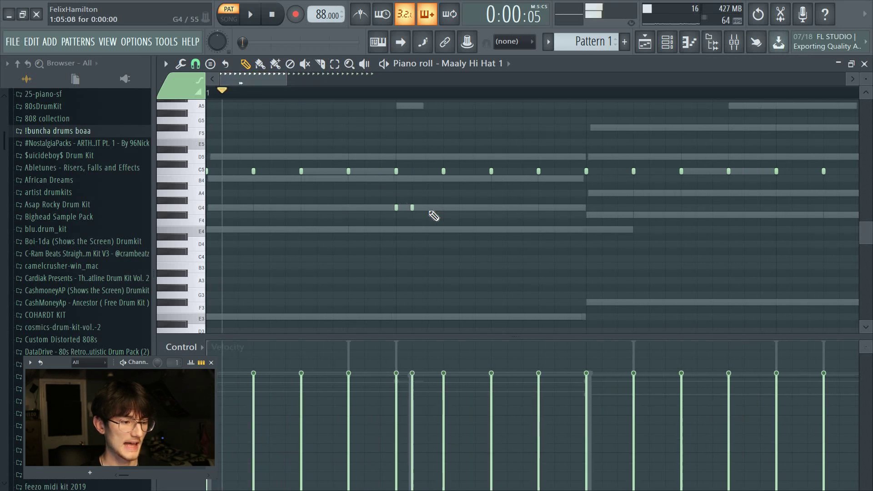
{"action": "left_click", "coordinate": [429, 209]}
{"action": "scroll", "coordinate": [385, 210], "scroll_direction": "down", "scroll_amount": 1}
{"action": "scroll", "coordinate": [385, 210], "scroll_direction": "down", "scroll_amount": 1}
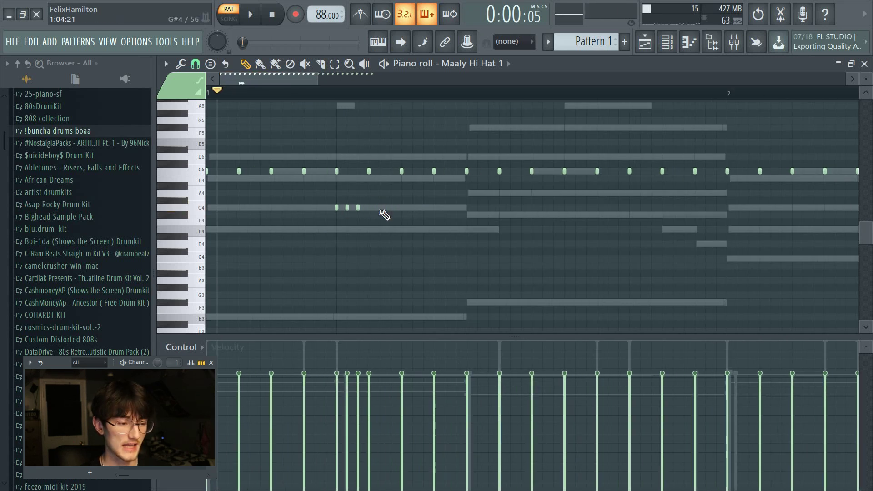
{"action": "left_click_drag", "start_coordinate": [381, 198], "coordinate": [330, 235]}
{"action": "scroll", "coordinate": [348, 258], "scroll_direction": "down", "scroll_amount": 2}
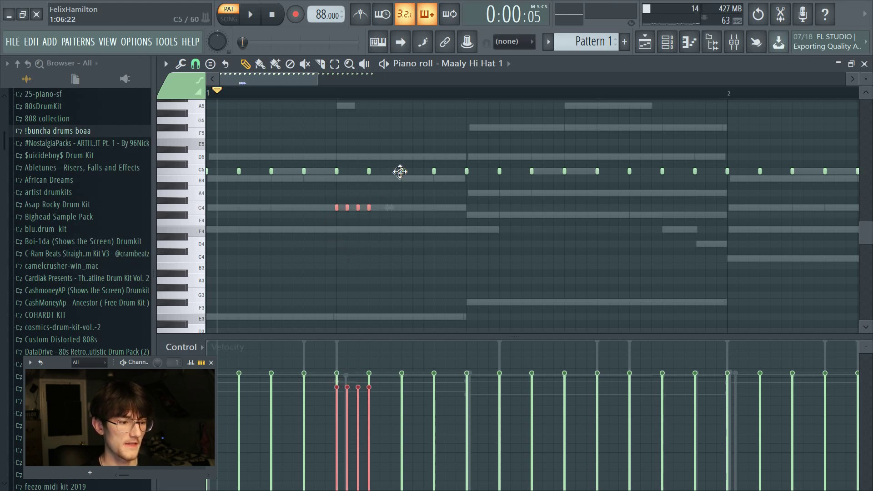
{"action": "left_click", "coordinate": [400, 171]}
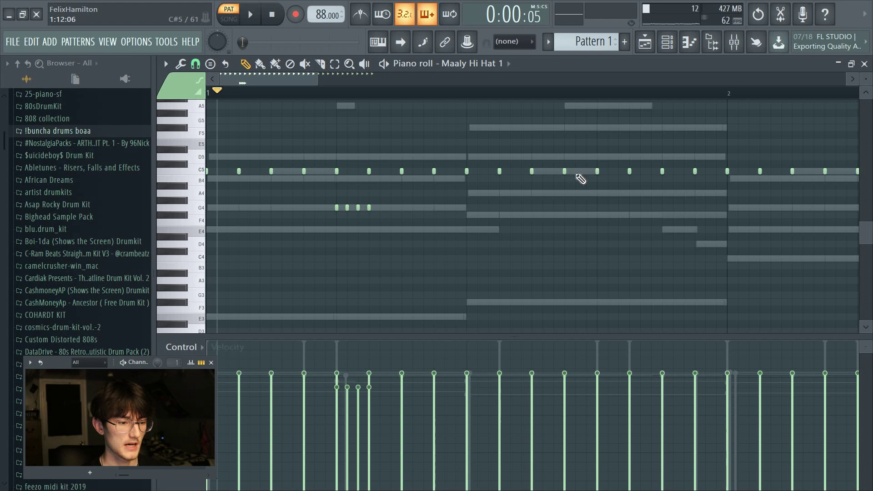
Add a C5 note at 73% velocity just after step 12 of bar 1, and copy the G4 roll to bar 2.
{"action": "left_click", "coordinate": [575, 172]}
{"action": "left_click", "coordinate": [577, 377]}
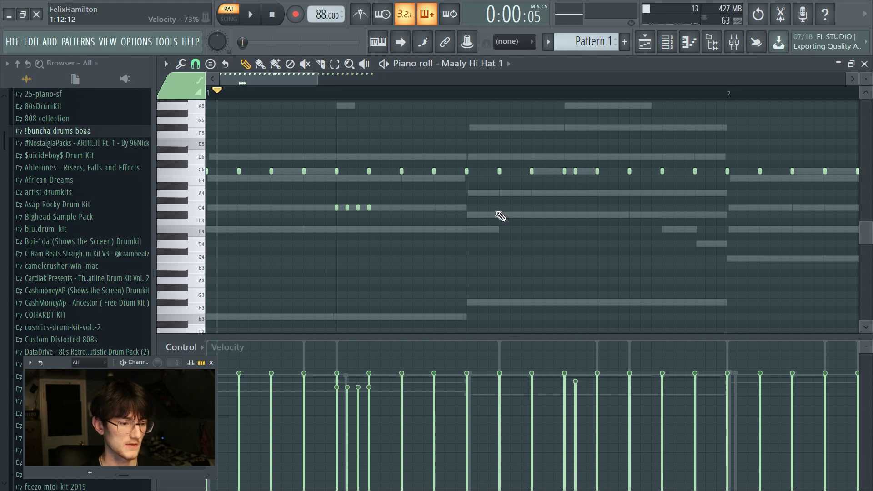
{"action": "scroll", "coordinate": [405, 90], "scroll_direction": "down", "scroll_amount": 1}
{"action": "left_click_drag", "start_coordinate": [365, 195], "coordinate": [751, 211]}
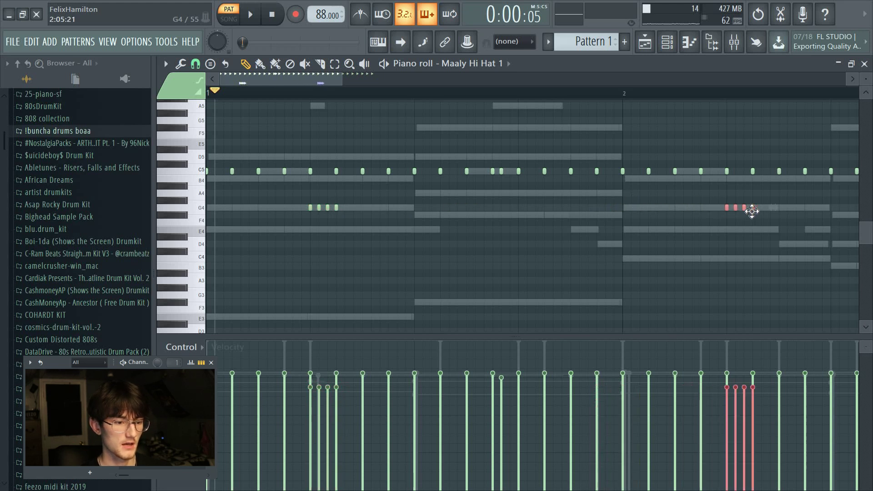
Deselect the copied roll and add an extra C5 hi-hat note just after step 12 of bar 2.
{"action": "left_click_drag", "start_coordinate": [336, 82], "coordinate": [371, 100]}
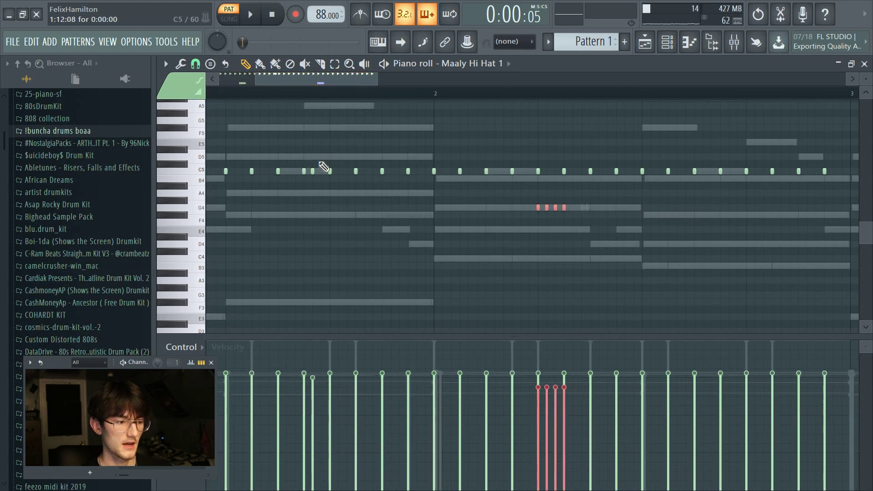
{"action": "key", "text": "ctrl+d"}
{"action": "left_click_drag", "start_coordinate": [323, 82], "coordinate": [355, 87]}
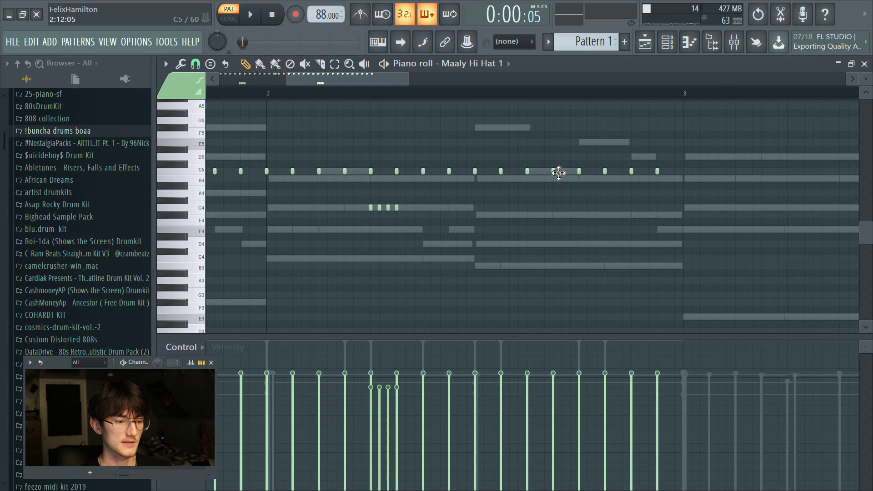
{"action": "left_click", "coordinate": [558, 171]}
Add descending G4, F#4 and E4 hi-hat notes on steps 14, 15 and 16 of bar 2, and close the piano roll.
{"action": "left_click", "coordinate": [604, 207]}
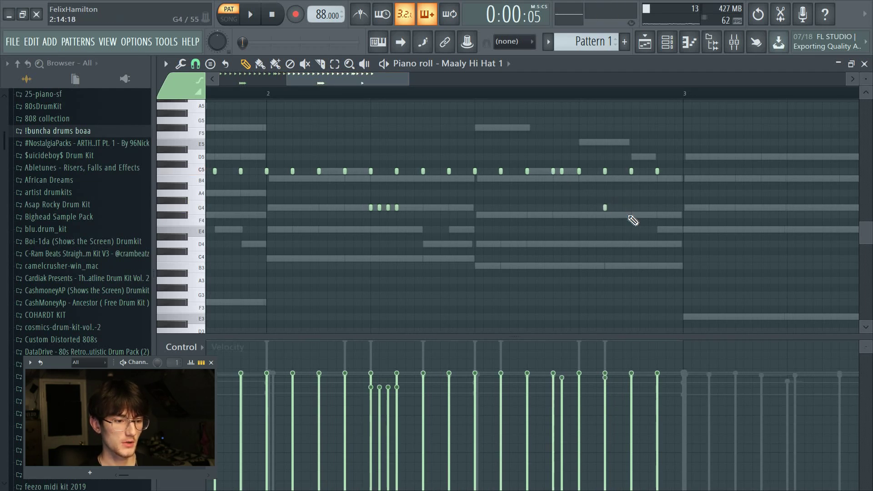
{"action": "left_click", "coordinate": [630, 215]}
{"action": "left_click", "coordinate": [657, 229]}
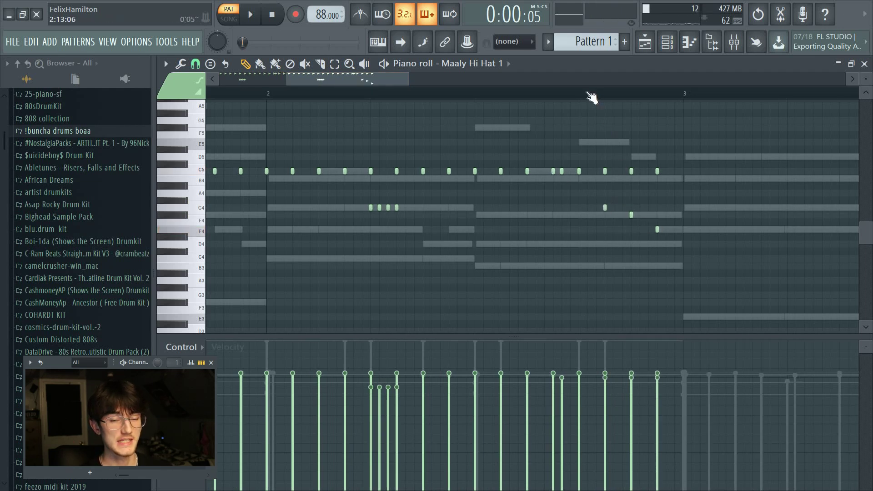
{"action": "scroll", "coordinate": [591, 97], "scroll_direction": "down", "scroll_amount": 1}
{"action": "scroll", "coordinate": [590, 101], "scroll_direction": "down", "scroll_amount": 2}
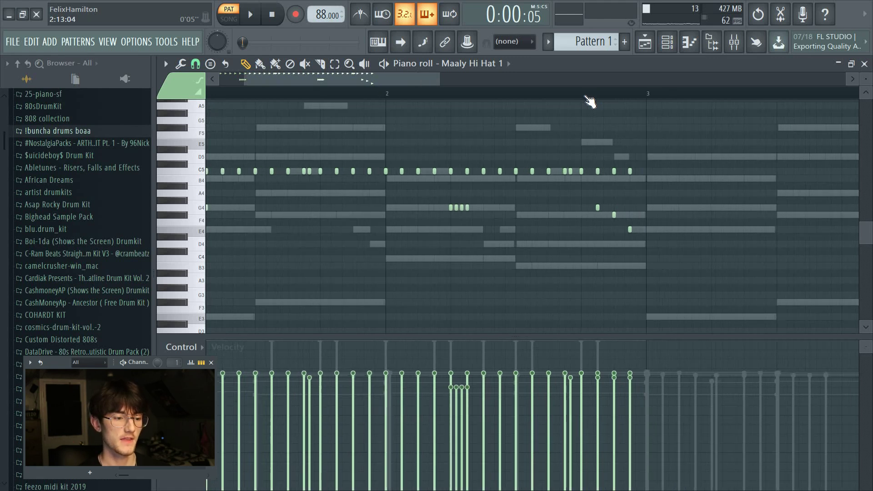
{"action": "left_click", "coordinate": [865, 63]}
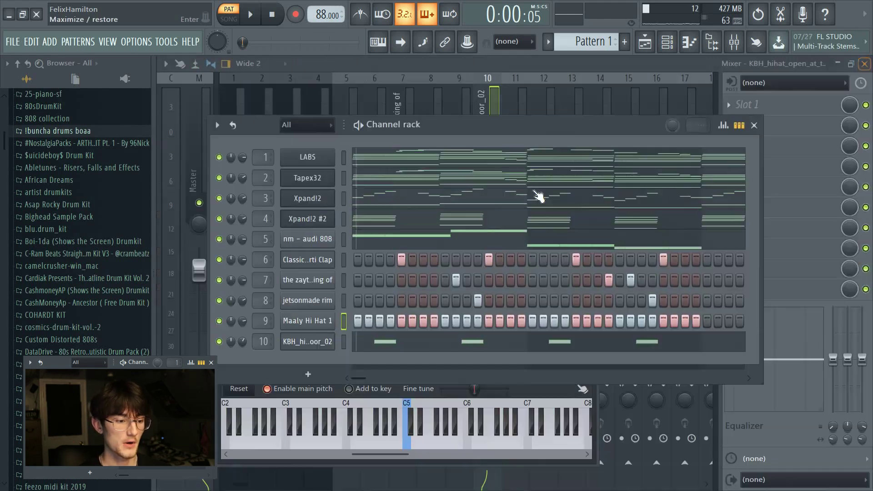
Check the Maaly Hi Hat 1 channel's miscellaneous settings and return to the channel rack.
{"action": "left_click", "coordinate": [315, 325]}
{"action": "left_click", "coordinate": [237, 130]}
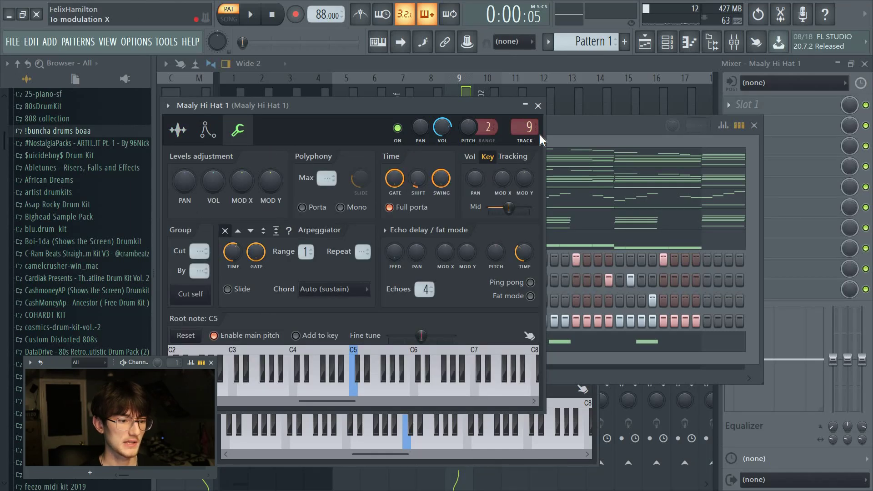
{"action": "left_click", "coordinate": [562, 129]}
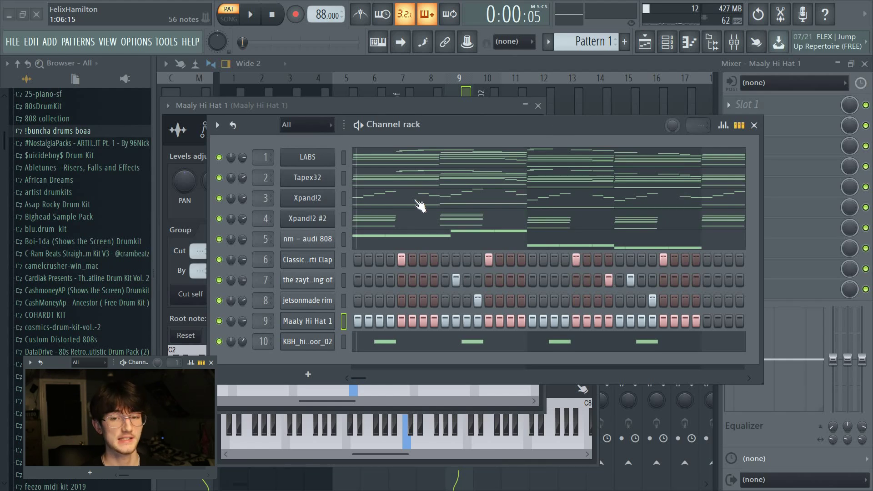
Open the playlist and split Pattern 1 by channel.
{"action": "left_click", "coordinate": [644, 41]}
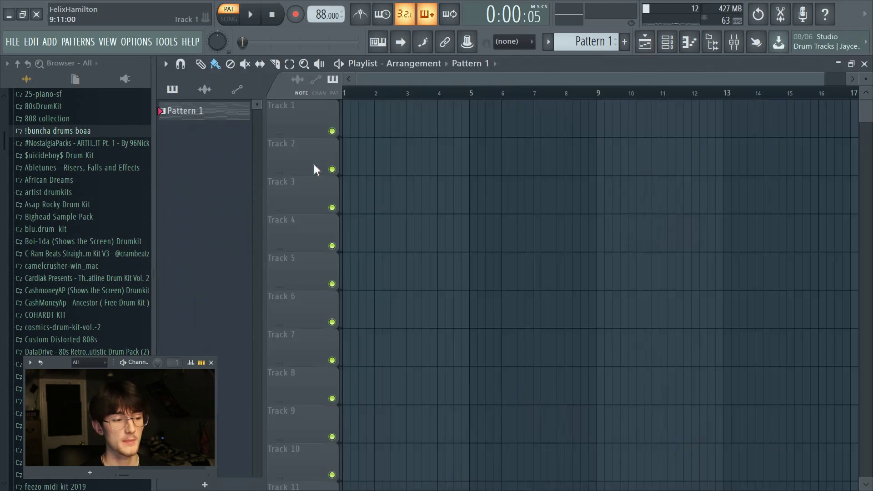
{"action": "right_click", "coordinate": [198, 122]}
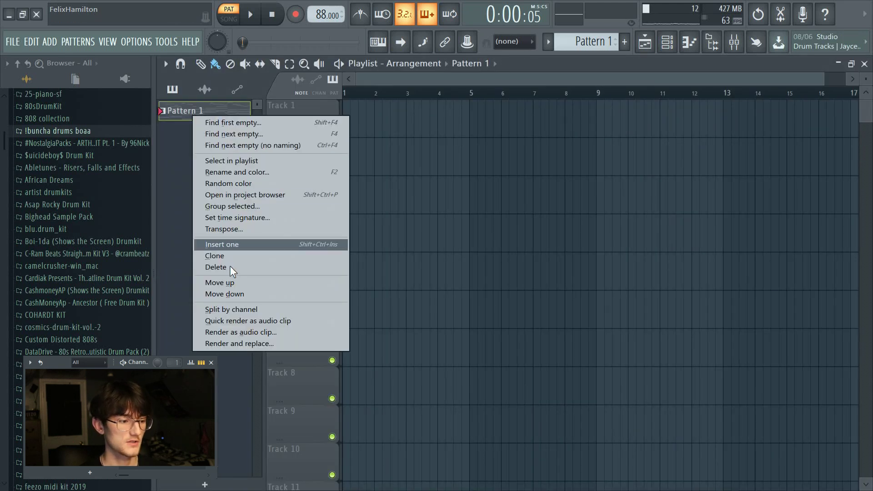
{"action": "left_click", "coordinate": [232, 309]}
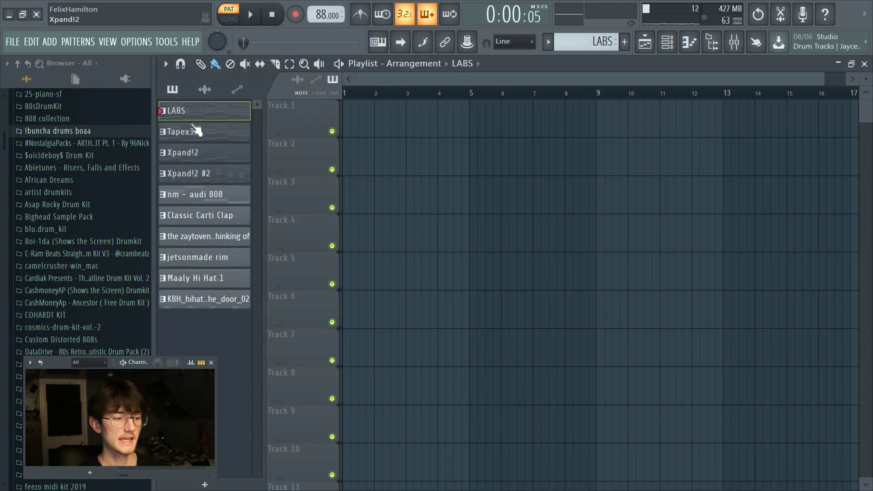
Place all ten split patterns on playlist Tracks 1 to 10 from bar 1, filling four bars.
{"action": "left_click", "coordinate": [205, 300], "text": "shift"}
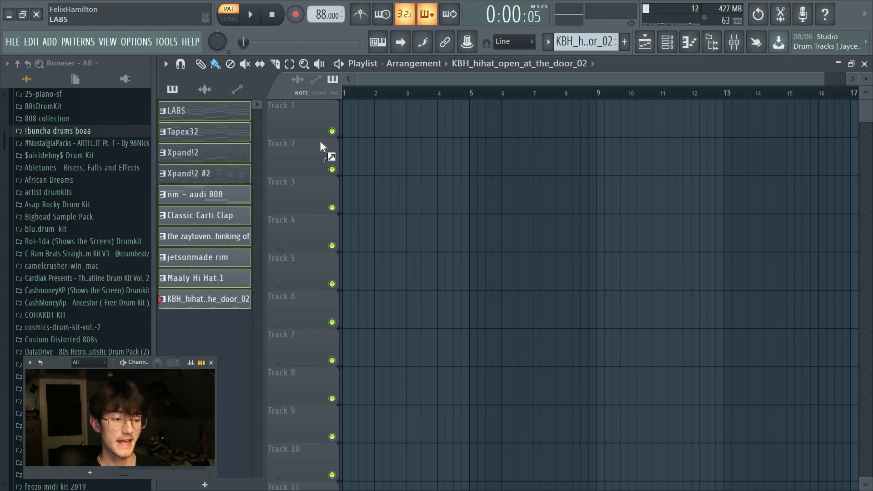
{"action": "left_click_drag", "start_coordinate": [320, 141], "coordinate": [345, 135]}
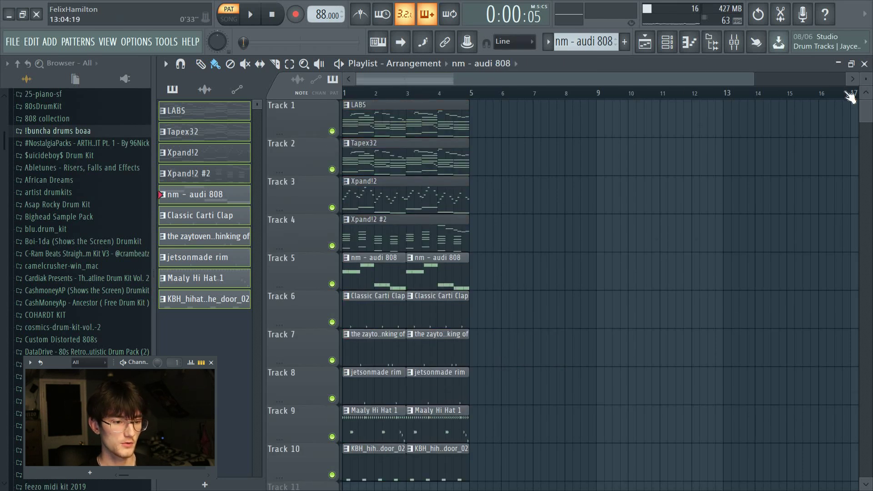
{"action": "left_click_drag", "start_coordinate": [862, 83], "coordinate": [863, 76]}
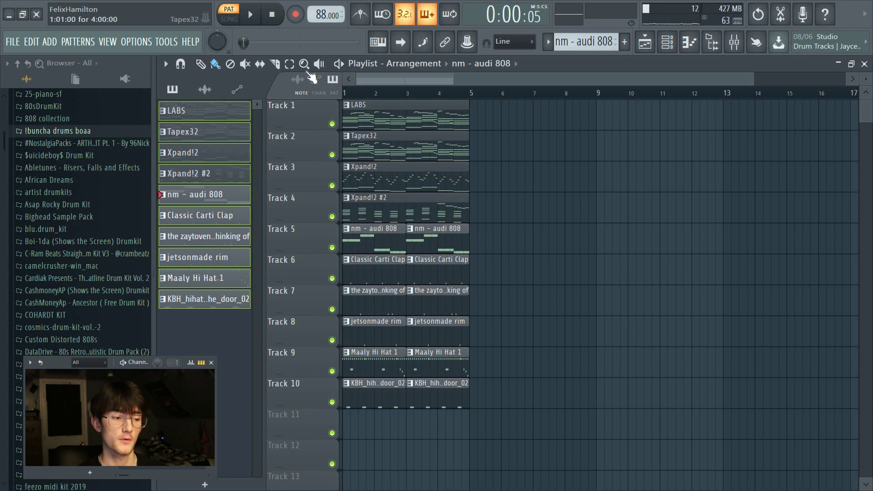
{"action": "scroll", "coordinate": [516, 203], "scroll_direction": "right", "scroll_amount": 1}
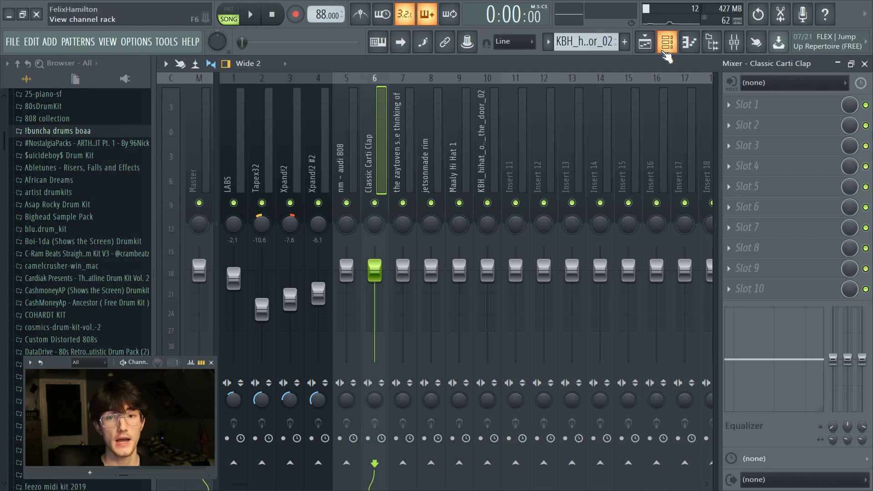
Open the Transpose semitones setting for the LABS through nm - audi 808 patterns in the playlist.
{"action": "left_click", "coordinate": [665, 52]}
{"action": "left_click", "coordinate": [644, 43]}
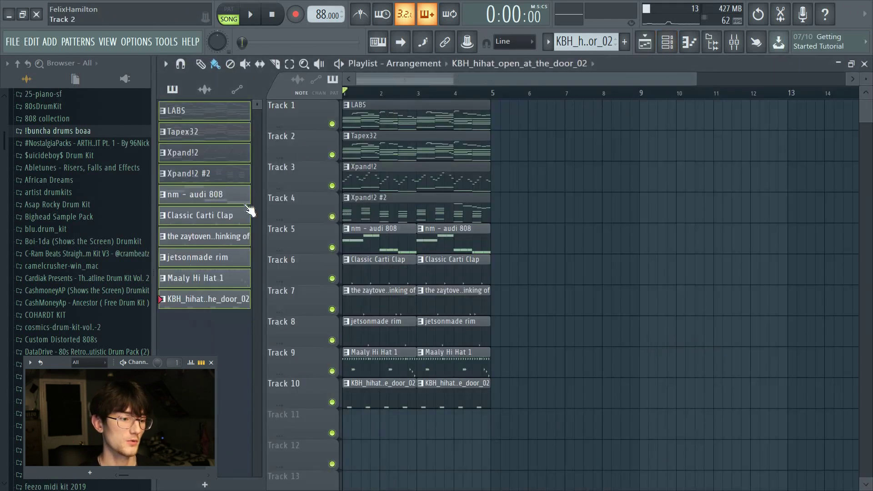
{"action": "left_click", "coordinate": [214, 113]}
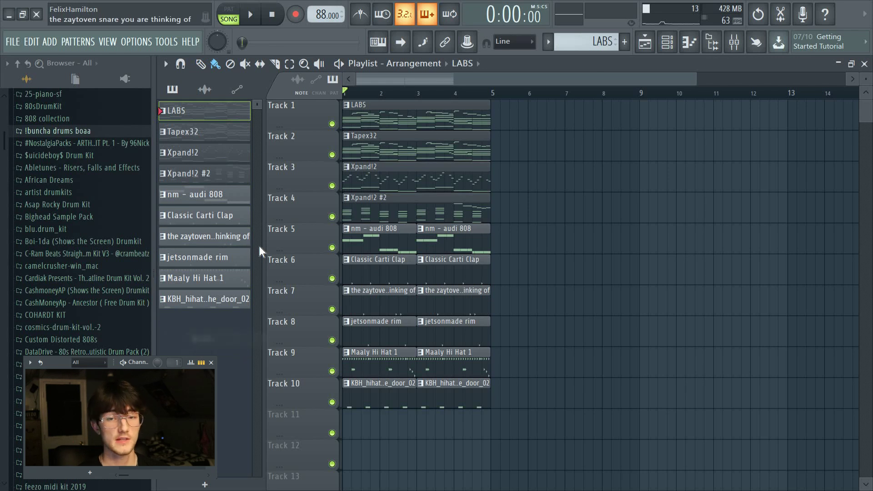
{"action": "left_click", "coordinate": [203, 197], "text": "shift"}
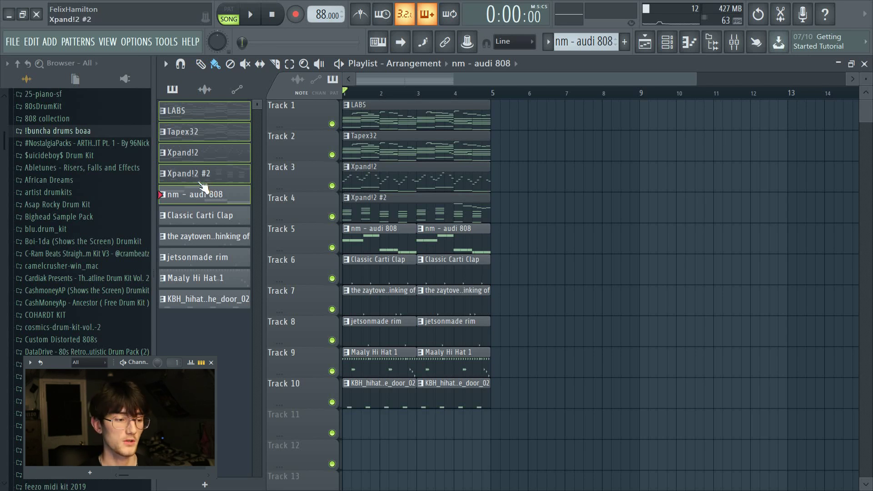
{"action": "right_click", "coordinate": [207, 170]}
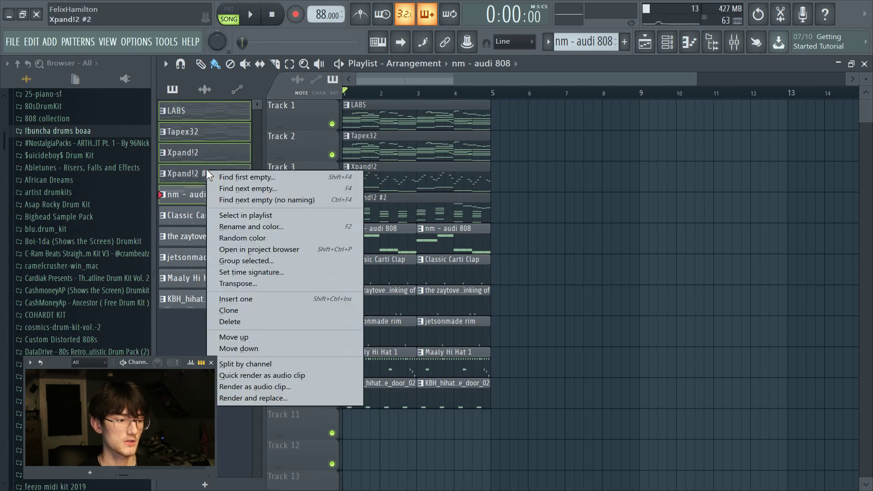
{"action": "left_click", "coordinate": [252, 284]}
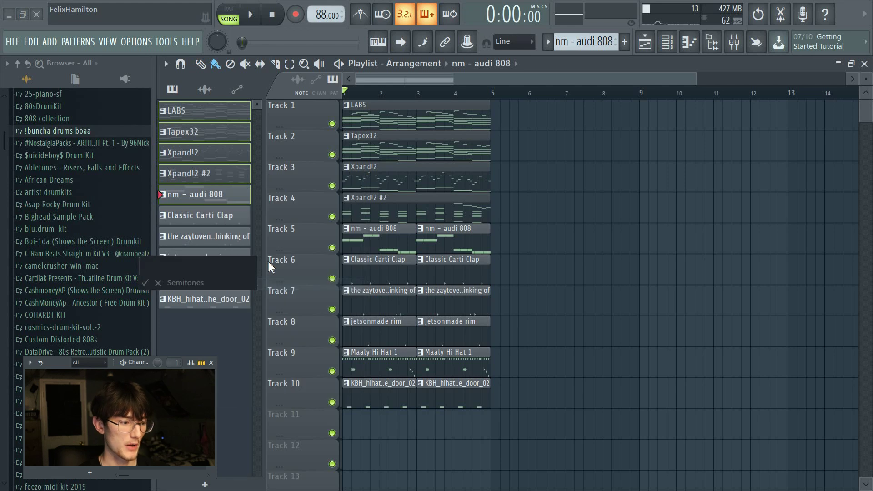
{"action": "key", "text": "Escape"}
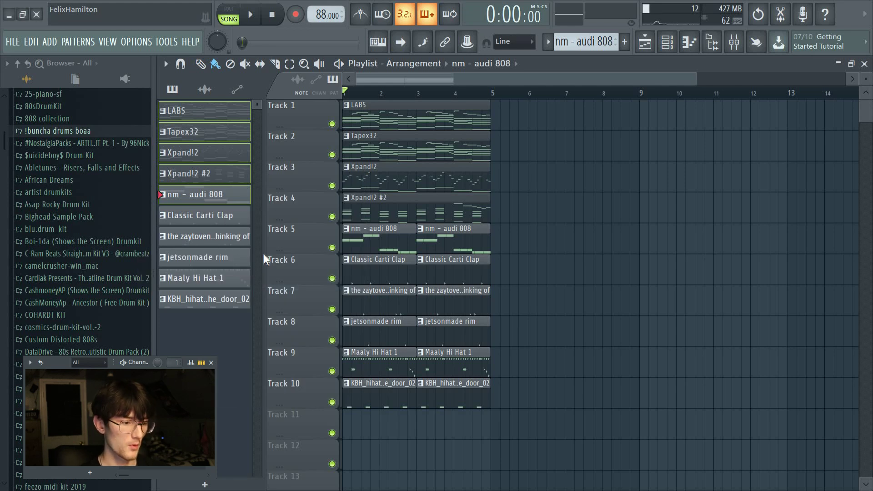
Check the nm - audi 808 notes of bars 1 and 2 in the piano roll and return to the playlist.
{"action": "double_click", "coordinate": [392, 245]}
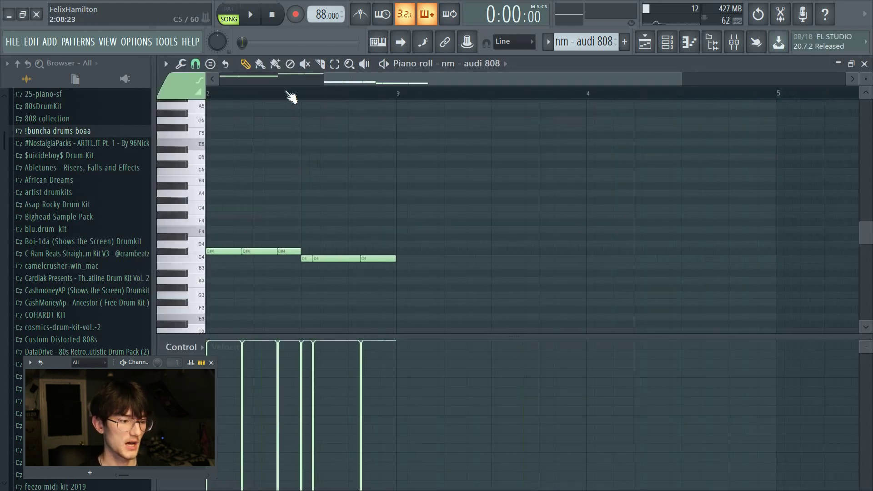
{"action": "left_click", "coordinate": [335, 63]}
{"action": "left_click_drag", "start_coordinate": [343, 88], "coordinate": [238, 189]}
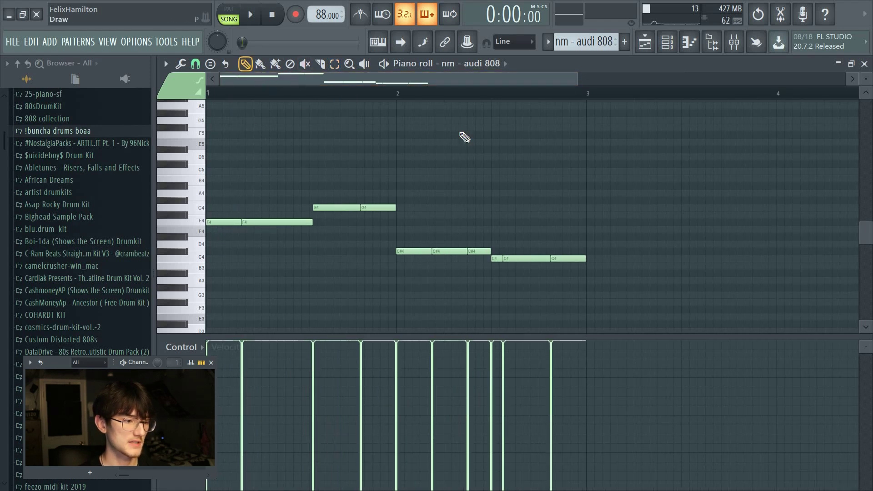
{"action": "left_click", "coordinate": [644, 43]}
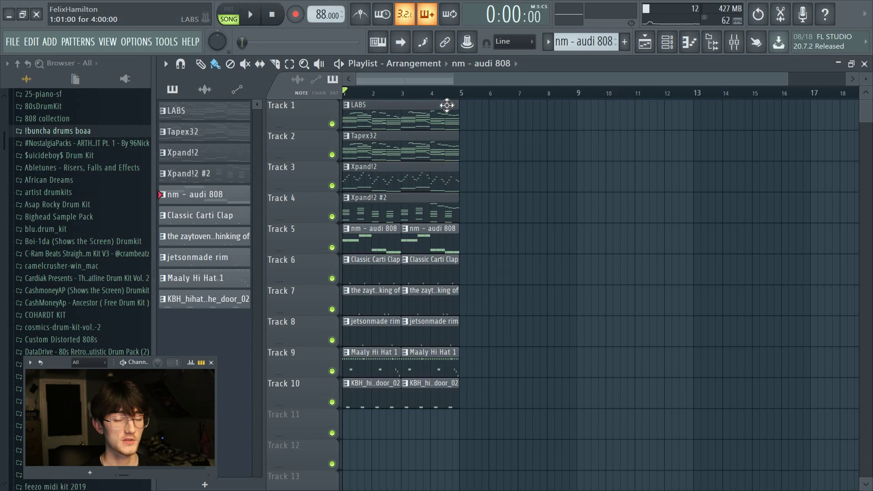
Lower the Classic Carti Clap mixer track to -2.0 dB and play the song.
{"action": "key", "text": "F9"}
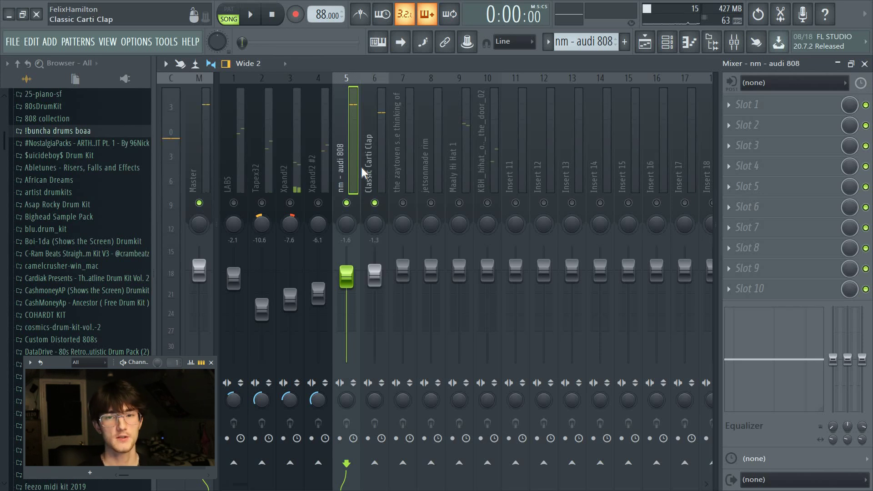
{"action": "left_click", "coordinate": [375, 173]}
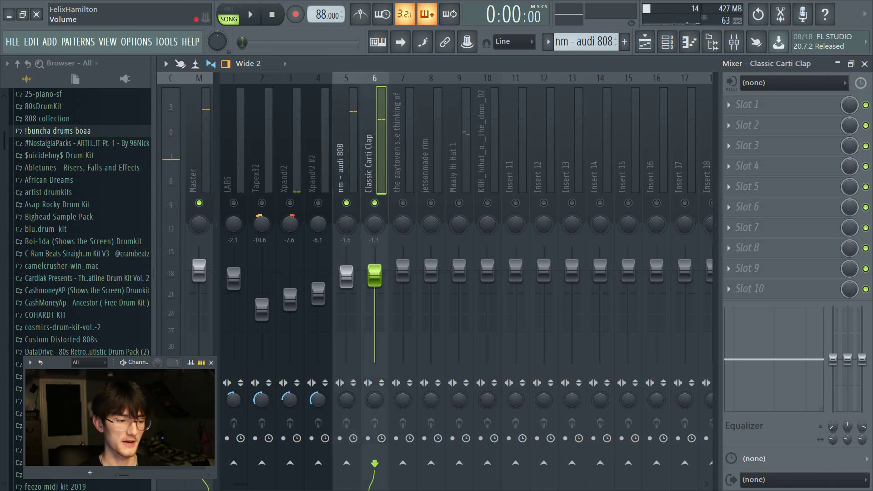
{"action": "left_click_drag", "start_coordinate": [375, 275], "coordinate": [374, 278]}
{"action": "key", "text": "space"}
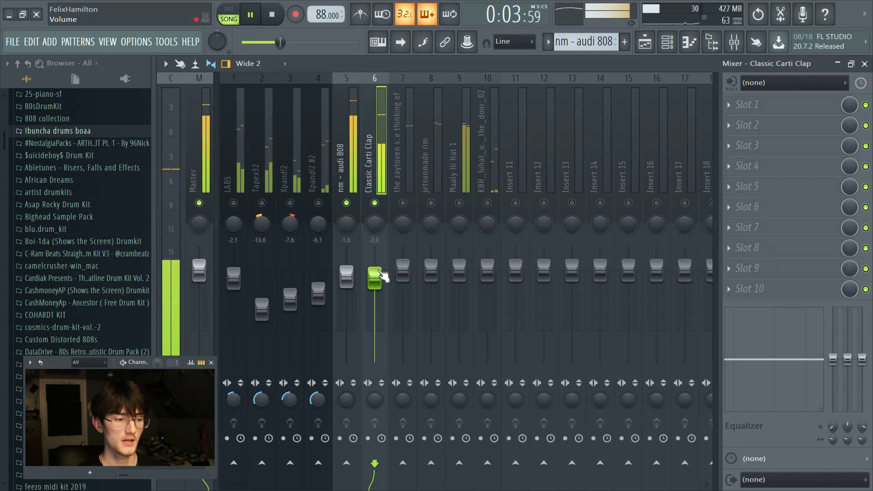
Lower the nm - audi 808 mixer track to -2.0 dB and the zaytoven snare track to -1.7 dB.
{"action": "left_click", "coordinate": [342, 172]}
{"action": "left_click_drag", "start_coordinate": [346, 286], "coordinate": [346, 290]}
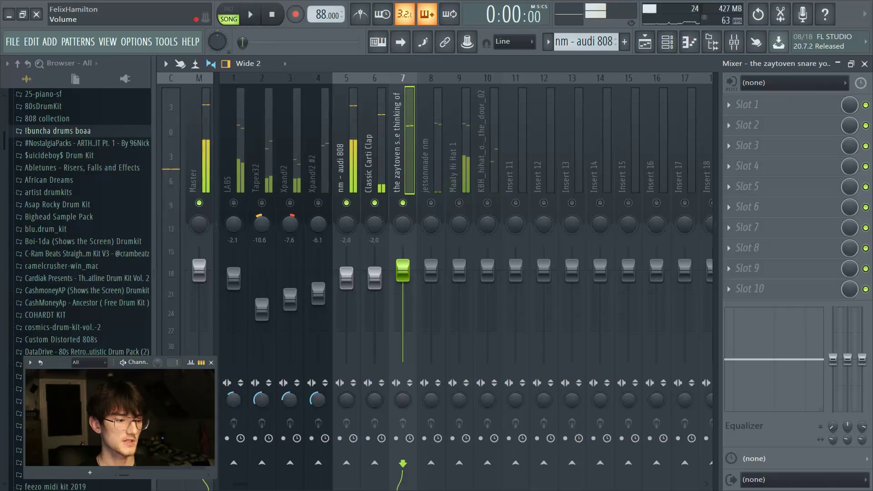
{"action": "left_click_drag", "start_coordinate": [402, 271], "coordinate": [402, 278]}
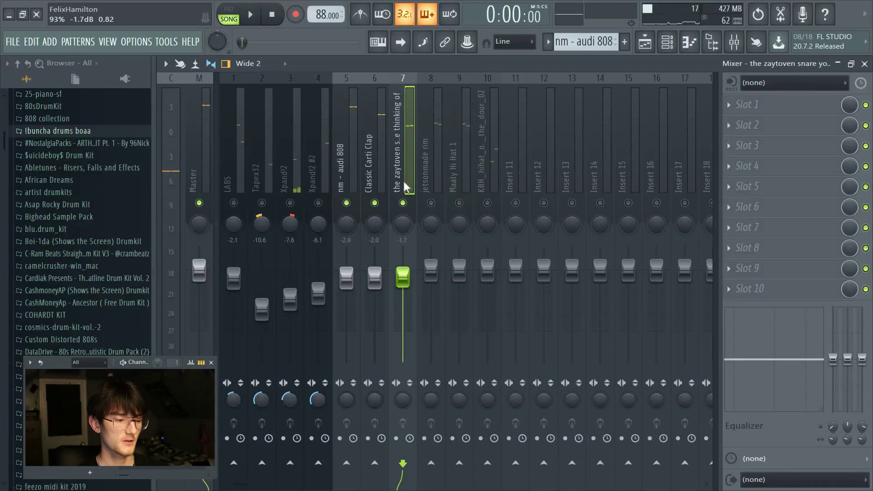
Bring in the jetsonmade rim mixer track at -7.1 dB and play the song to check it.
{"action": "left_click", "coordinate": [427, 175]}
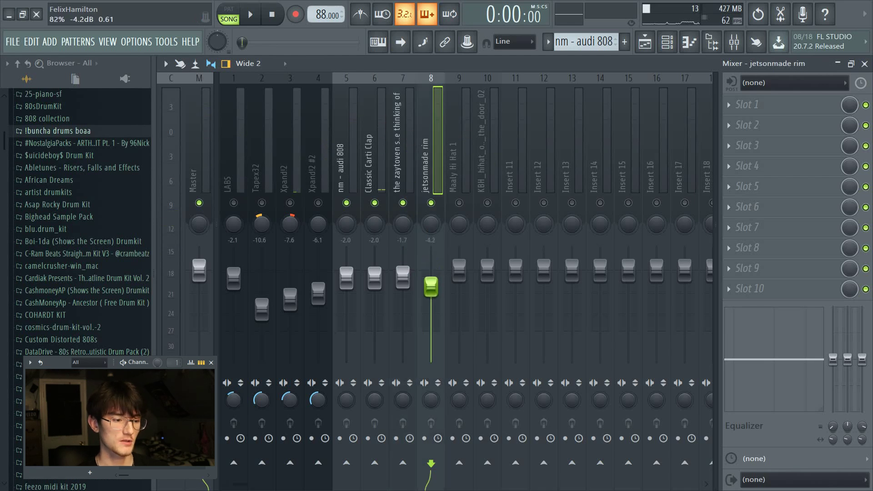
{"action": "mouse_move", "coordinate": [431, 287]}
{"action": "left_mouse_down"}
{"action": "mouse_move", "coordinate": [432, 275]}
{"action": "mouse_move", "coordinate": [432, 304]}
{"action": "left_mouse_up"}
{"action": "key", "text": "space"}
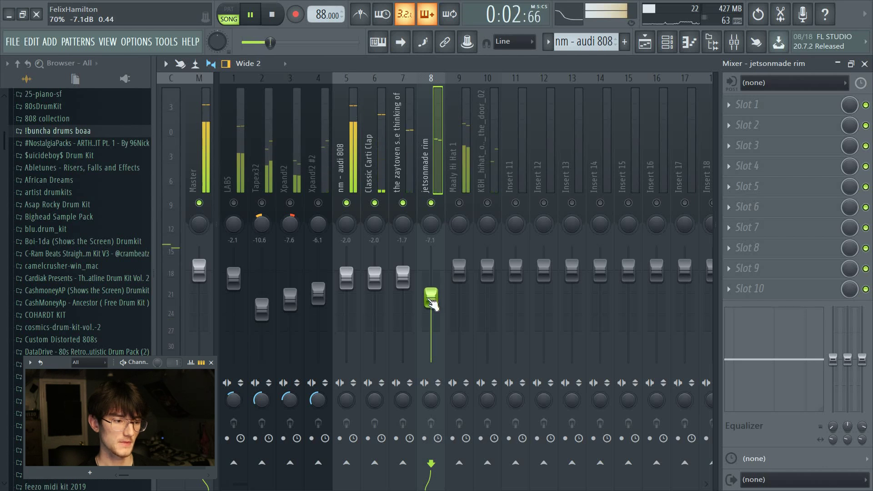
{"action": "key", "text": "space"}
Unmute the Maaly Hi Hat 1 and KBH open hi-hat mixer tracks, lowering Maaly Hi Hat 1 to -2.3 dB.
{"action": "left_click", "coordinate": [459, 202]}
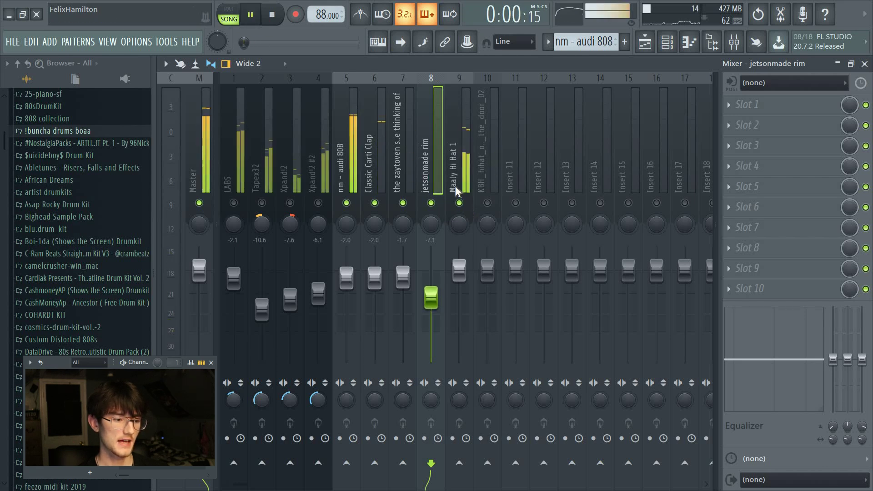
{"action": "left_click_drag", "start_coordinate": [459, 269], "coordinate": [460, 283]}
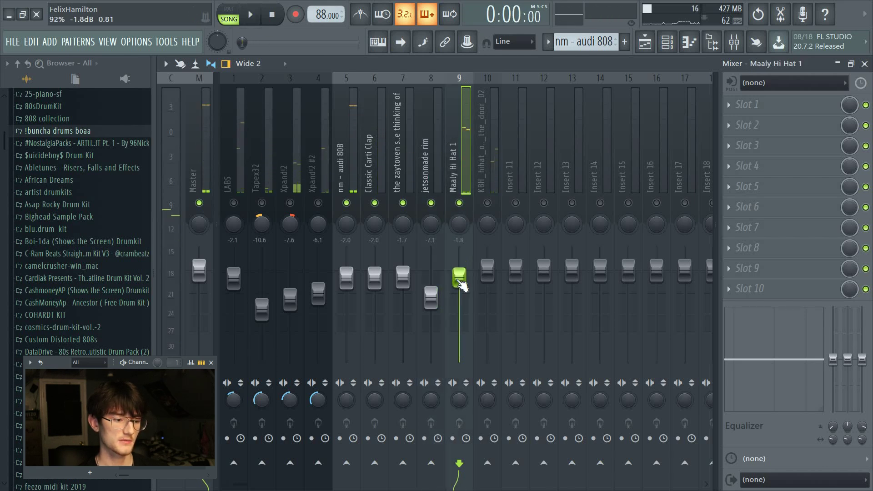
{"action": "left_click", "coordinate": [487, 203]}
{"action": "key", "text": "space"}
{"action": "key", "text": "space"}
Pan the KBH open hi-hat mixer track slightly left and play the song.
{"action": "left_click_drag", "start_coordinate": [487, 219], "coordinate": [487, 236]}
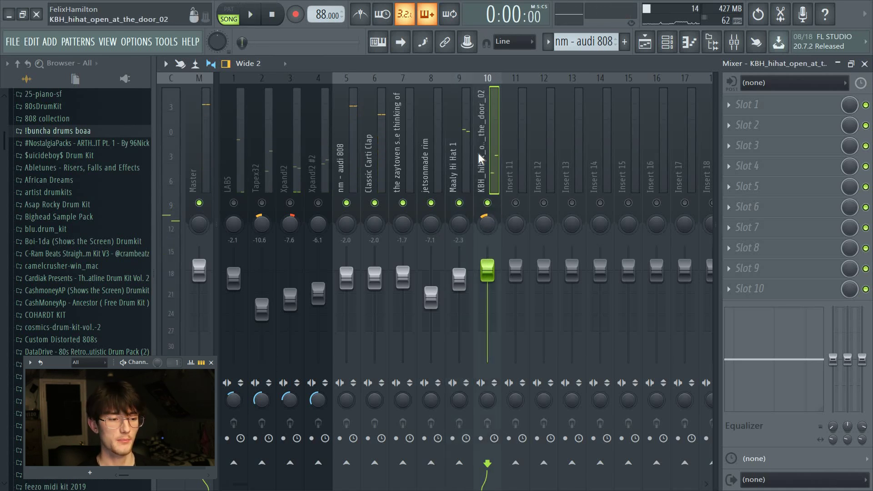
{"action": "key", "text": "space"}
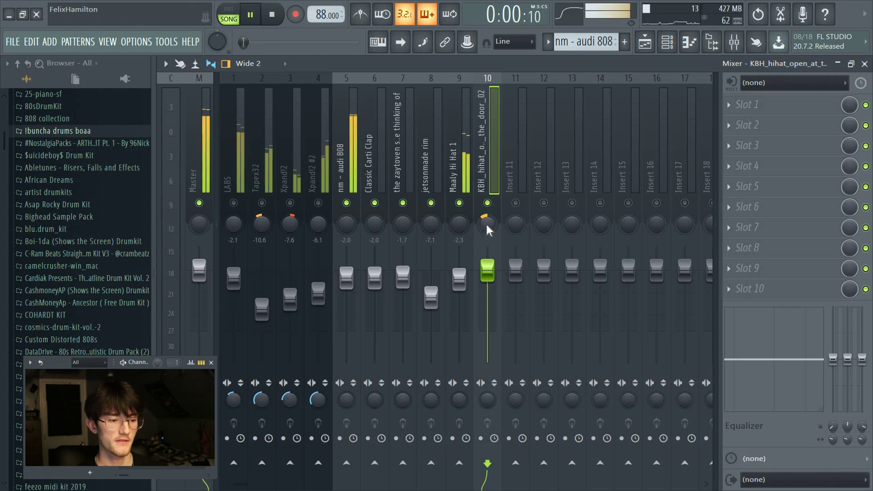
{"action": "key", "text": "space"}
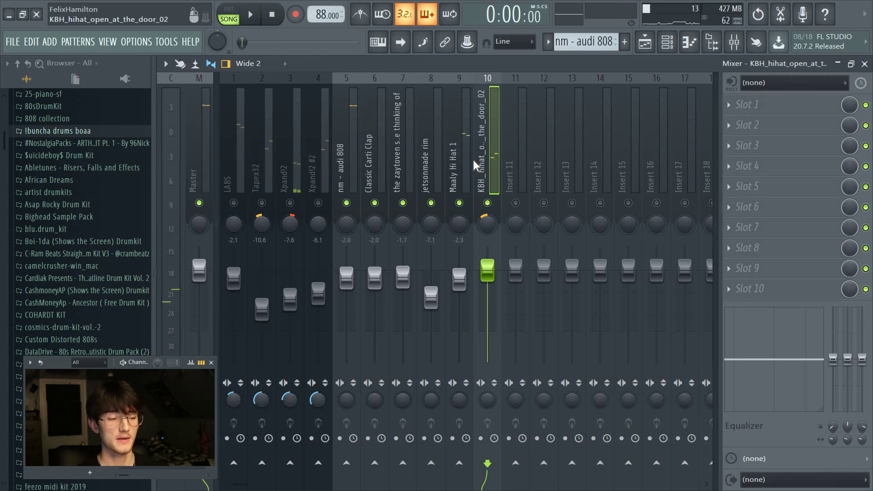
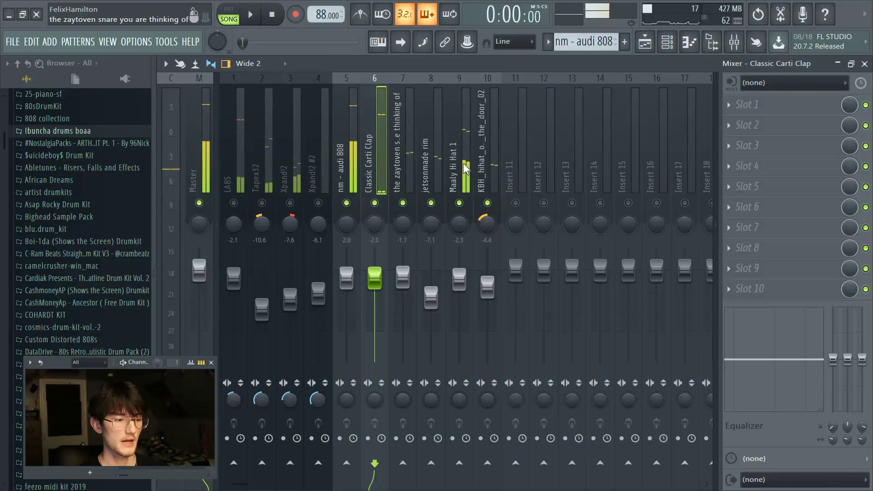
Lower the four melody mixer tracks together to -3.4 dB on LABS, -11.6 on Tapex32, -8.8 on Xpand!2 and -7.3 on Xpand!2 #2.
{"action": "left_click", "coordinate": [340, 146]}
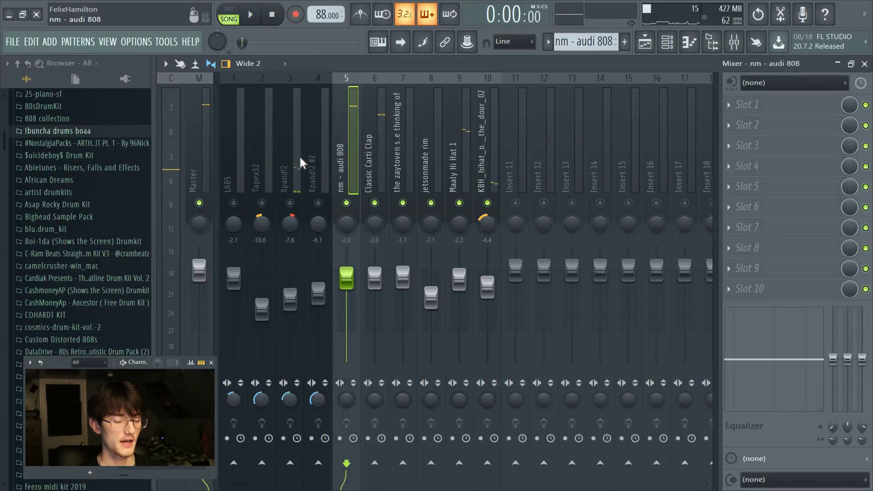
{"action": "left_click", "coordinate": [234, 164]}
{"action": "left_click_drag", "start_coordinate": [243, 165], "coordinate": [321, 166]}
{"action": "scroll", "coordinate": [288, 281], "scroll_direction": "down", "scroll_amount": 2}
{"action": "scroll", "coordinate": [288, 281], "scroll_direction": "down", "scroll_amount": 2}
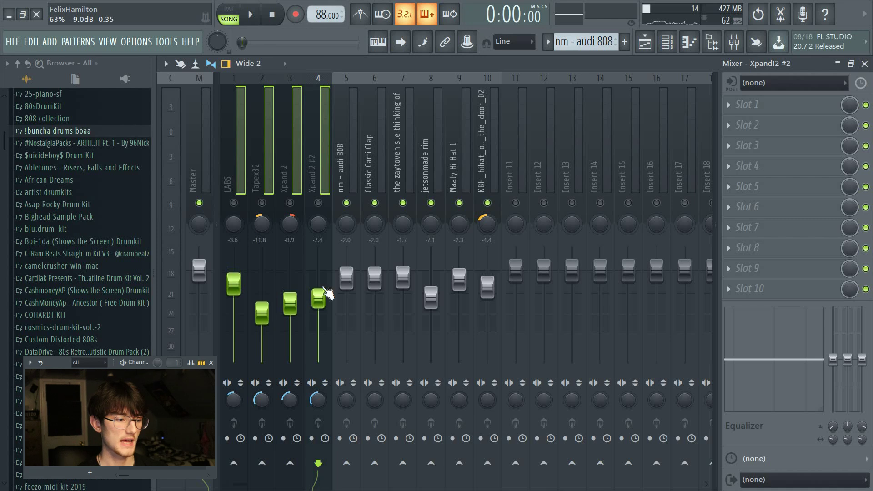
{"action": "key", "text": "space"}
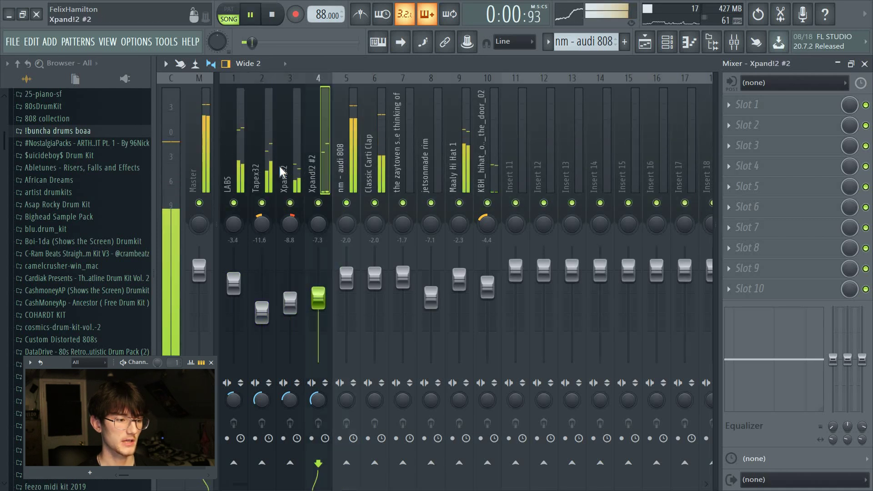
Rename the Xpand!2 mixer track harp and low-pass it with band 7 of a Fruity parametric EQ 2 in slot 4.
{"action": "left_click", "coordinate": [289, 195]}
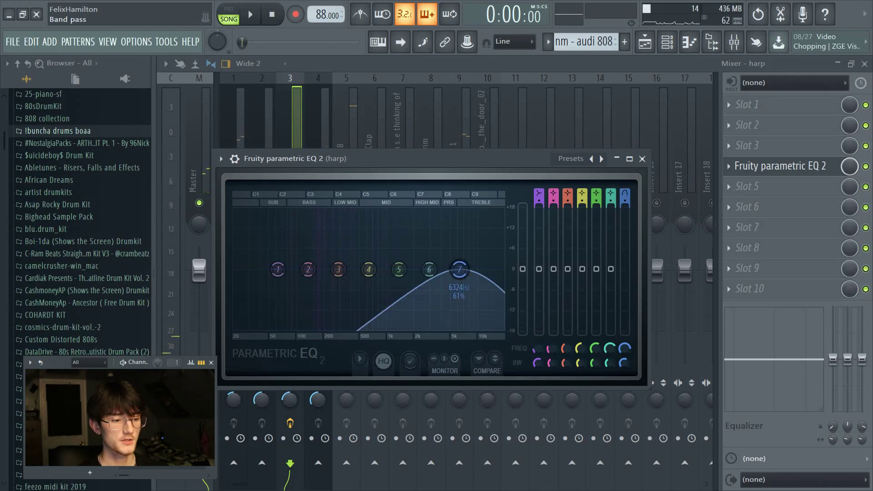
{"action": "mouse_move", "coordinate": [625, 194]}
{"action": "left_mouse_down"}
{"action": "mouse_move", "coordinate": [625, 201]}
{"action": "mouse_move", "coordinate": [624, 191]}
{"action": "left_mouse_up"}
{"action": "left_click_drag", "start_coordinate": [449, 271], "coordinate": [404, 273]}
Slightly boost the harp EQ's middle bands and turn band 1 into a high-pass while the song plays.
{"action": "key", "text": "space"}
{"action": "left_click_drag", "start_coordinate": [338, 269], "coordinate": [372, 263]}
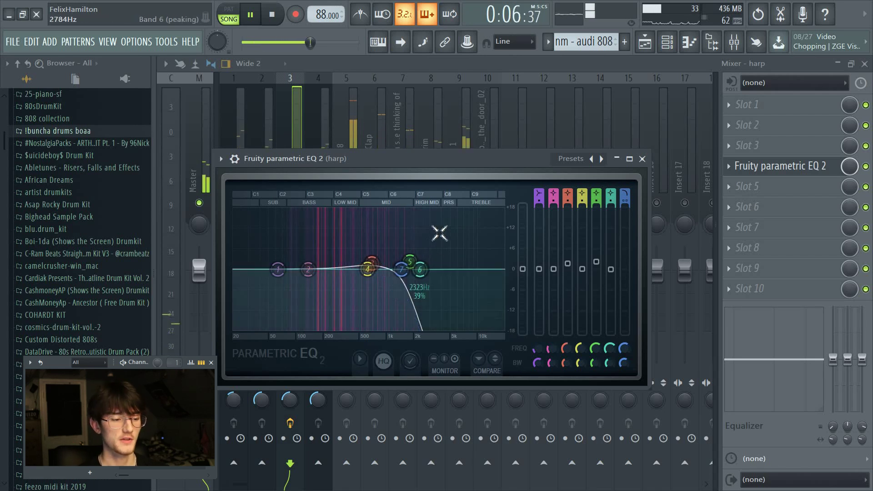
{"action": "mouse_move", "coordinate": [538, 198]}
{"action": "left_mouse_down"}
{"action": "mouse_move", "coordinate": [538, 210]}
{"action": "mouse_move", "coordinate": [539, 191]}
{"action": "left_mouse_up"}
{"action": "left_click_drag", "start_coordinate": [278, 269], "coordinate": [310, 265]}
{"action": "left_click_drag", "start_coordinate": [367, 269], "coordinate": [376, 266]}
{"action": "left_click", "coordinate": [641, 158]}
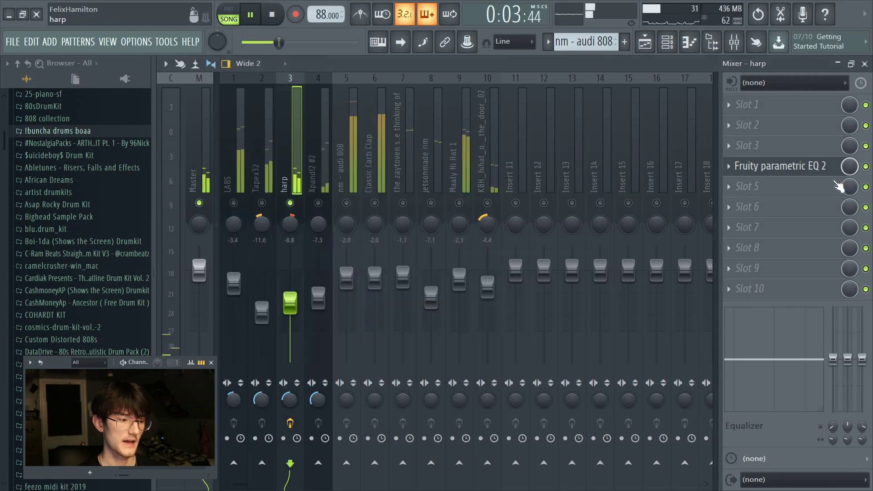
{"action": "key", "text": "space"}
Add Fruity Reeverb 2 to slot 2 of the harp mixer track and adjust its dry level.
{"action": "left_click", "coordinate": [750, 126]}
{"action": "left_click", "coordinate": [355, 241]}
{"action": "left_click", "coordinate": [355, 241]}
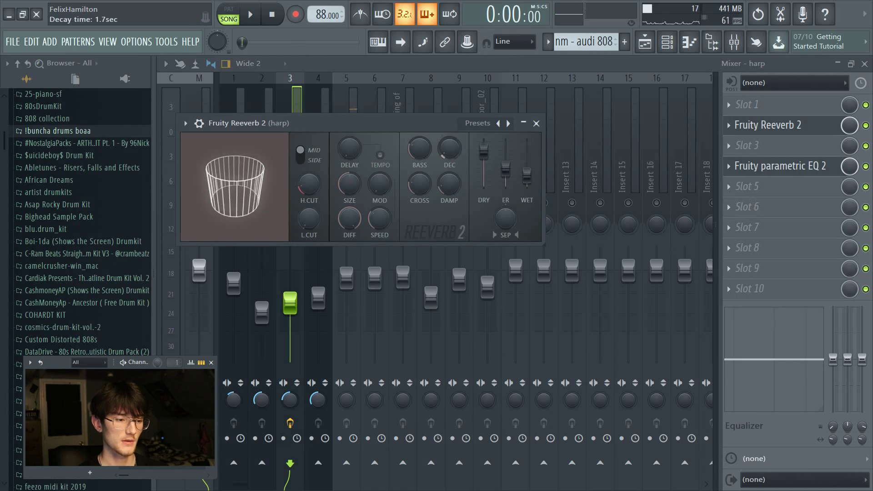
{"action": "left_click_drag", "start_coordinate": [484, 152], "coordinate": [484, 155]}
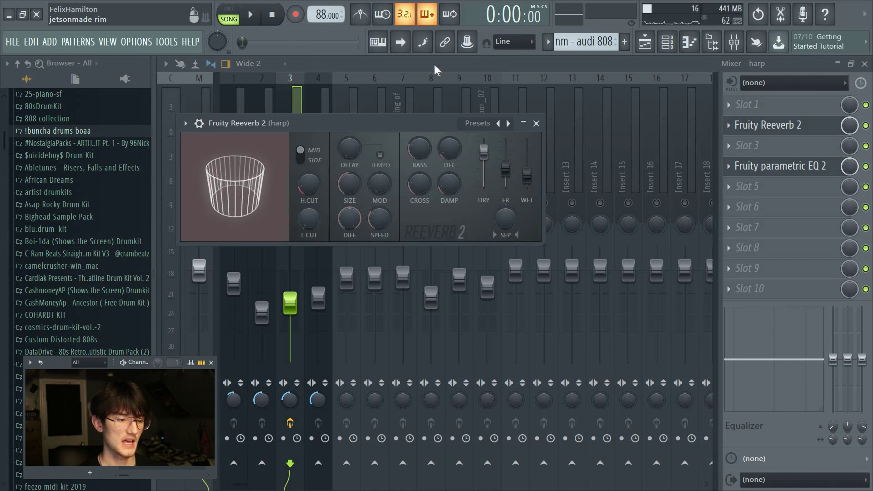
{"action": "key", "text": "Escape"}
Add Fruity Stereo Enhancer to slot 2 of the Xpand!2 #2 mixer track and load its For strings preset.
{"action": "left_click", "coordinate": [322, 181]}
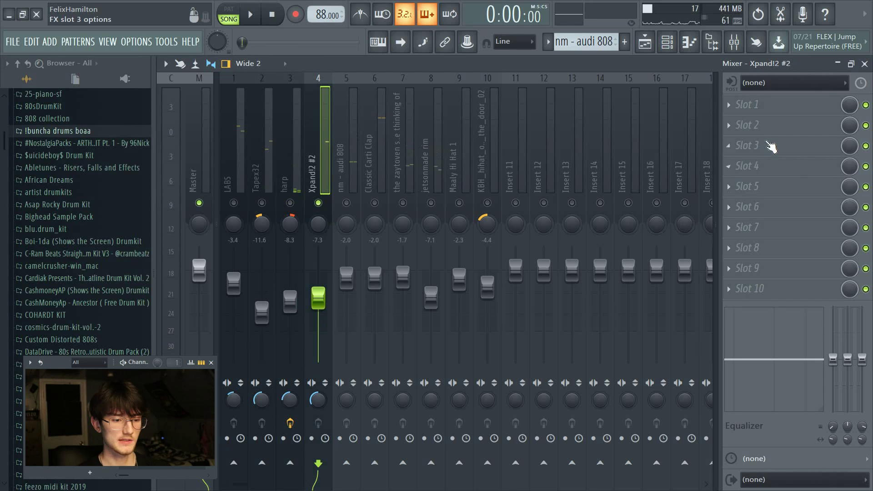
{"action": "left_click", "coordinate": [762, 130]}
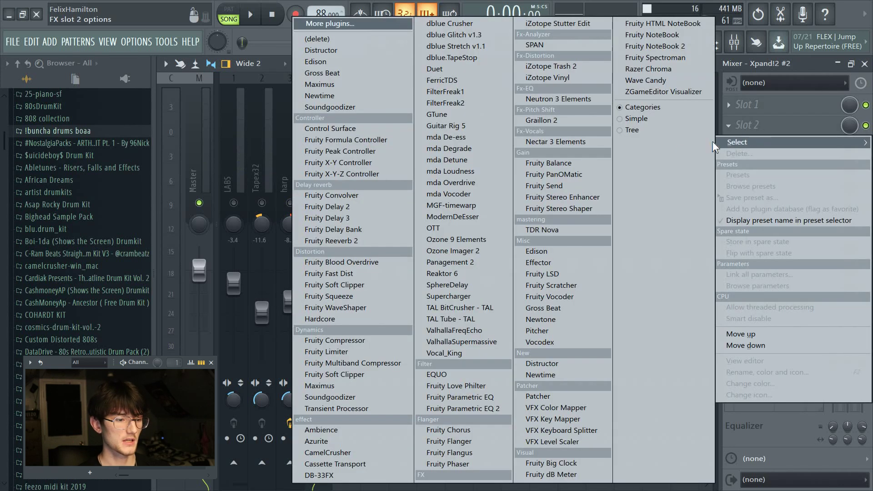
{"action": "left_click", "coordinate": [560, 197]}
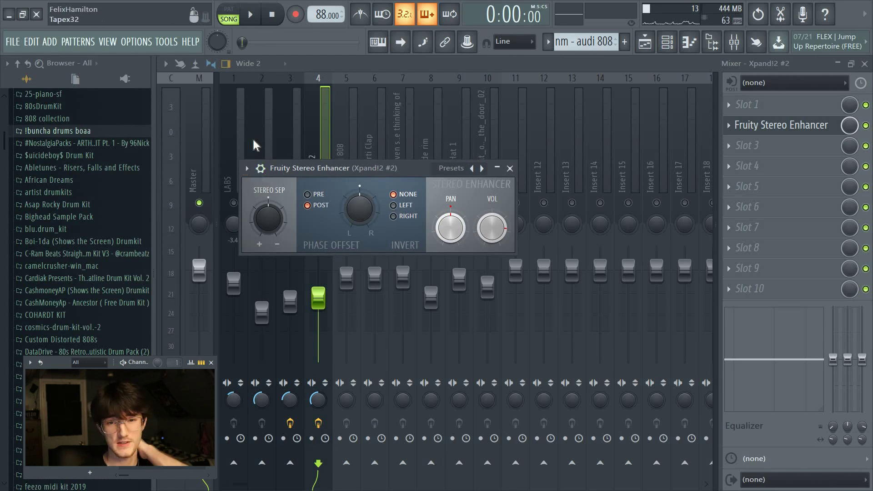
{"action": "left_click", "coordinate": [247, 168]}
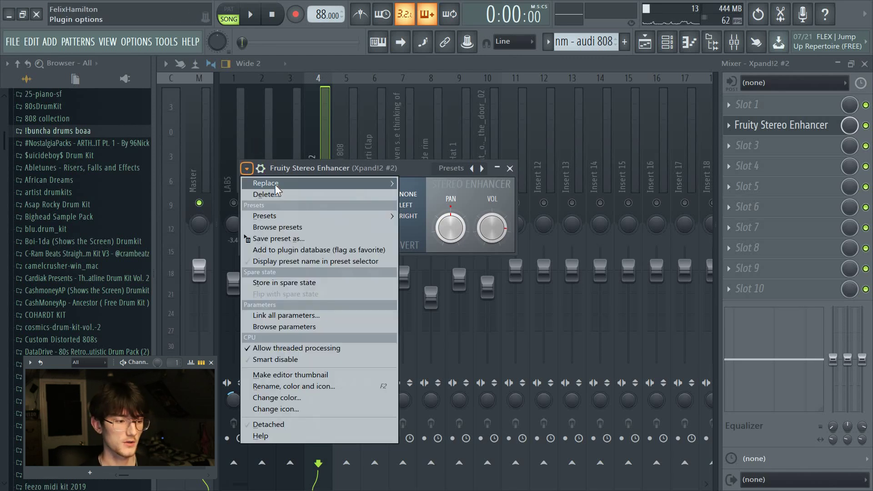
{"action": "mouse_move", "coordinate": [277, 216]}
{"action": "left_click", "coordinate": [421, 226]}
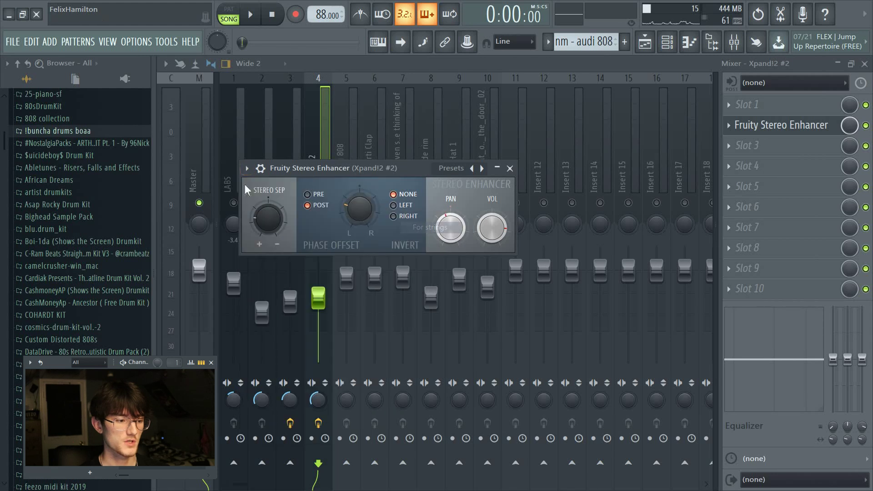
{"action": "key", "text": "Escape"}
Lower the Xpand!2 #2 mixer track to -9.6 dB while the song plays.
{"action": "key", "text": "space"}
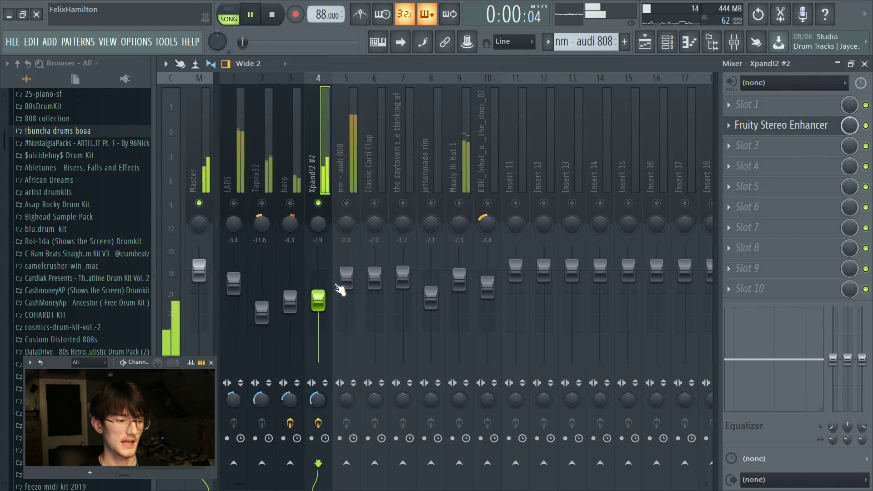
{"action": "left_click_drag", "start_coordinate": [318, 305], "coordinate": [318, 314]}
{"action": "key", "text": "space"}
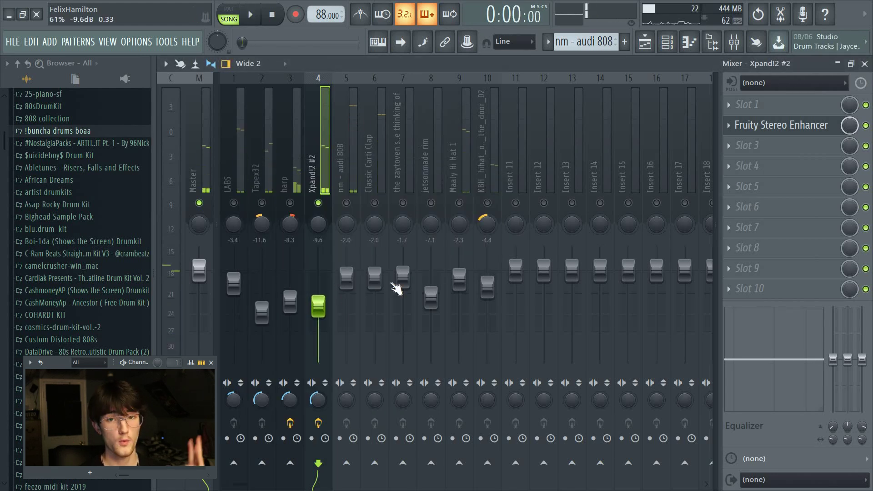
Add Fruity parametric EQ 2 to slot 5 of the Xpand!2 #2 track and make band 1 a high-pass.
{"action": "left_click", "coordinate": [745, 186]}
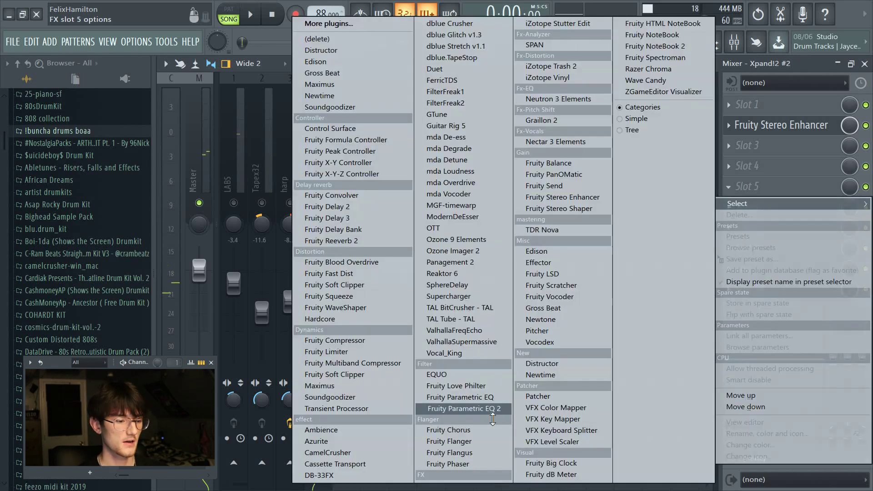
{"action": "left_click", "coordinate": [409, 405]}
{"action": "key", "text": "space"}
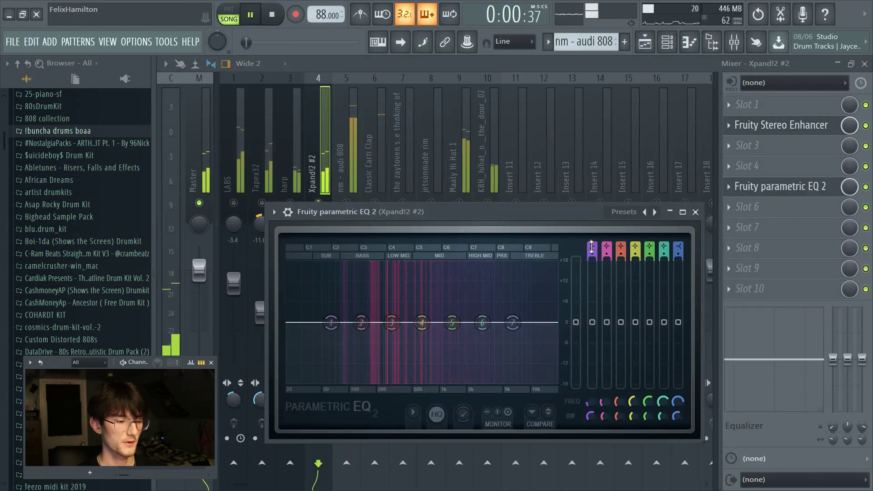
{"action": "key", "text": "space"}
{"action": "left_click_drag", "start_coordinate": [591, 247], "coordinate": [590, 253]}
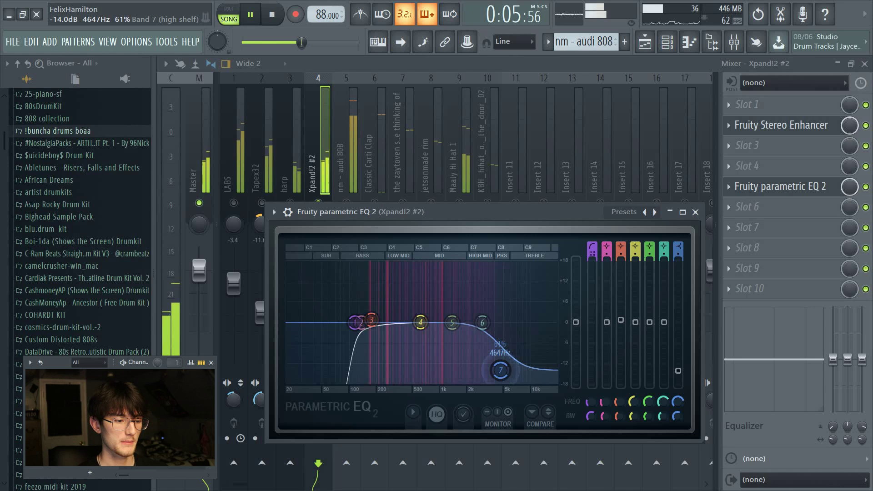
Cut the Xpand!2 #2 highs with the band 7 high shelf near 4.7 kHz and a slight dip on band 6.
{"action": "left_click_drag", "start_coordinate": [500, 370], "coordinate": [501, 380]}
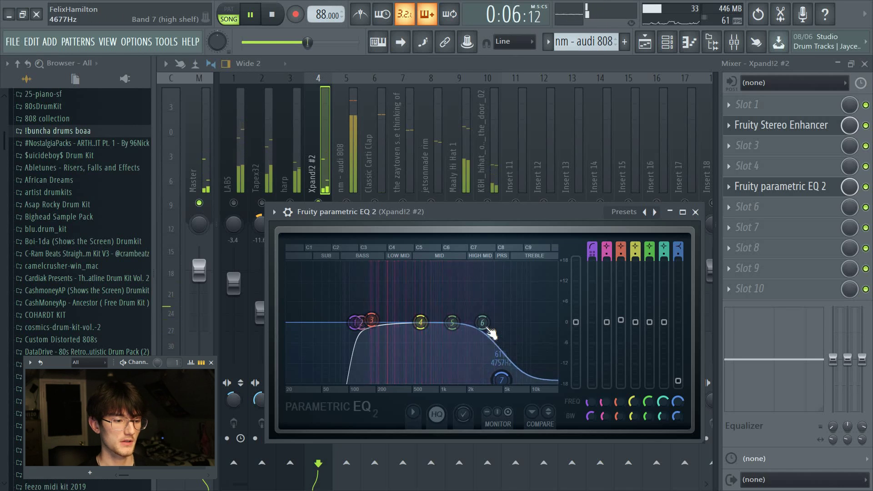
{"action": "left_click_drag", "start_coordinate": [482, 323], "coordinate": [478, 332]}
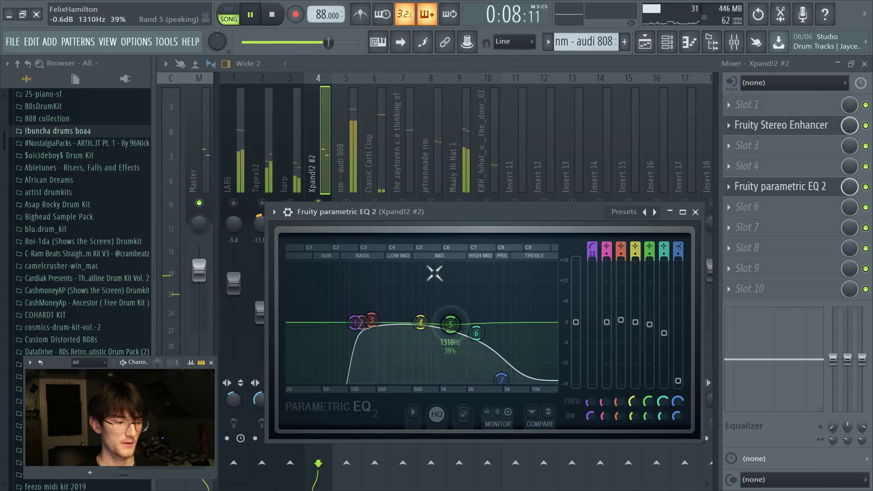
{"action": "left_click", "coordinate": [327, 171]}
{"action": "key", "text": "space"}
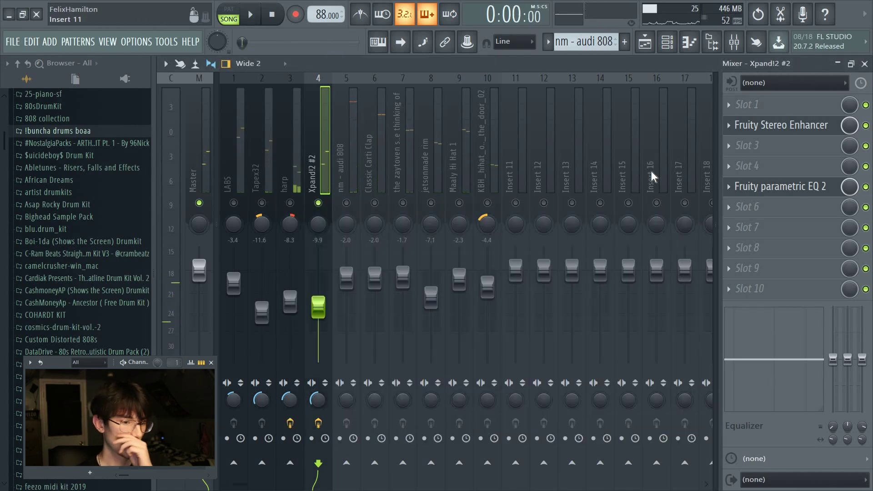
Move Fruity Stereo Enhancer to slot 1 and add Fruity Reeverb 2 in slot 3 with 30% wet level and adjusted stereo separation.
{"action": "left_click_drag", "start_coordinate": [770, 134], "coordinate": [768, 105]}
{"action": "left_click", "coordinate": [757, 150]}
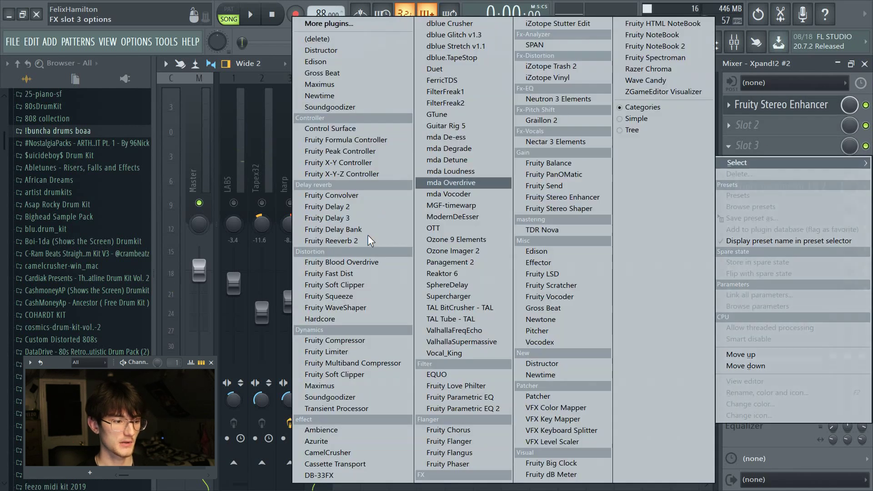
{"action": "left_click", "coordinate": [318, 236]}
{"action": "left_click_drag", "start_coordinate": [575, 223], "coordinate": [574, 231]}
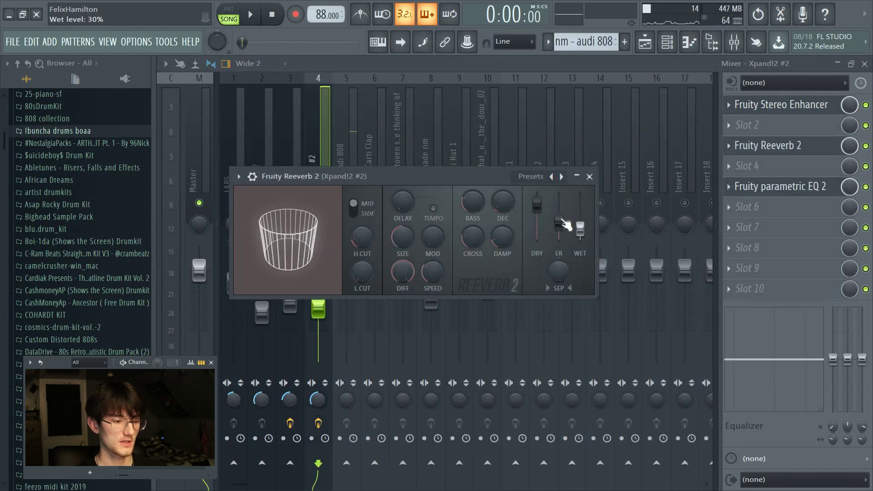
{"action": "left_click_drag", "start_coordinate": [562, 274], "coordinate": [562, 261]}
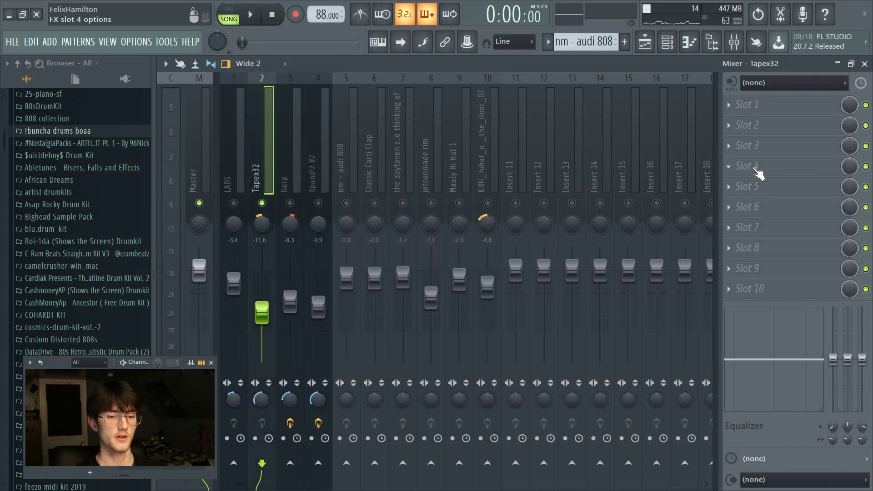
Add Fruity parametric EQ 2 to slot 4 of the Tapex32 track and make band 1 a Steep 6 high-pass.
{"action": "left_click", "coordinate": [752, 167]}
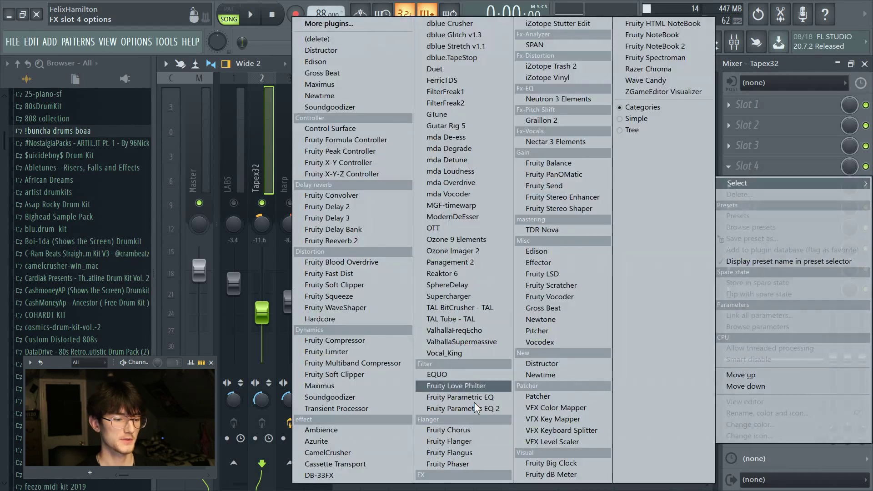
{"action": "left_click", "coordinate": [462, 408]}
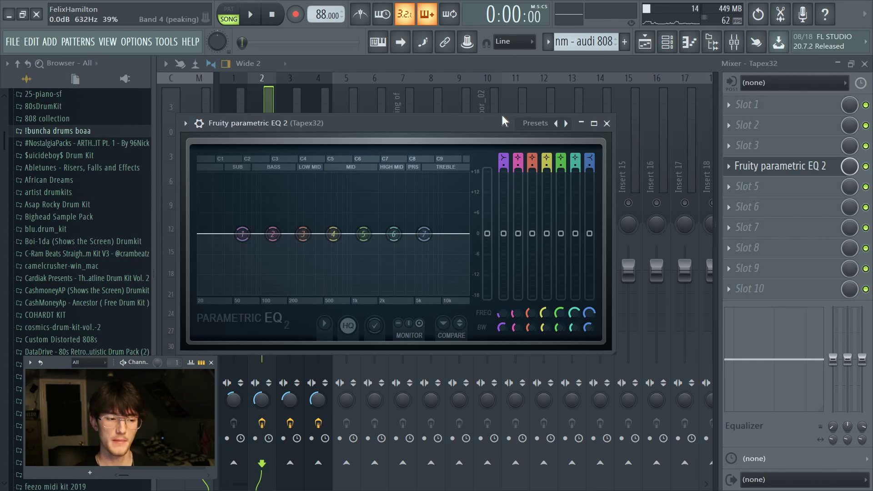
{"action": "left_click", "coordinate": [502, 155]}
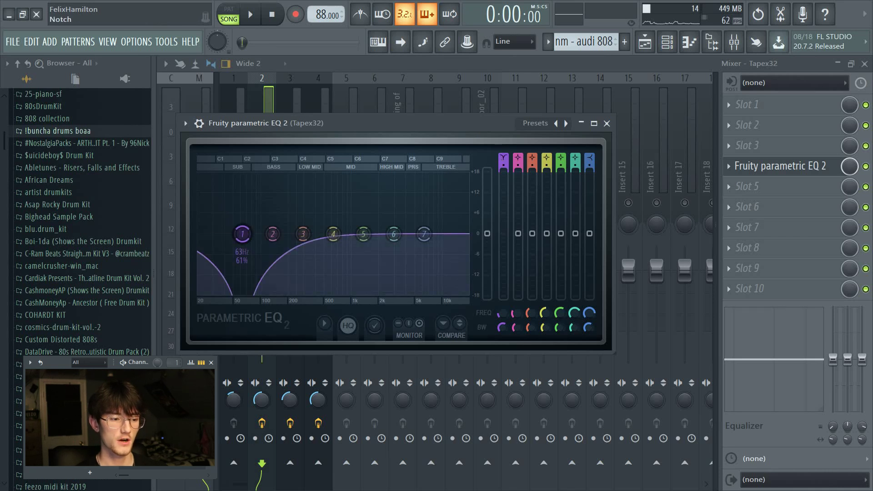
{"action": "key", "text": "space"}
{"action": "mouse_move", "coordinate": [247, 234]}
{"action": "left_mouse_down"}
{"action": "mouse_move", "coordinate": [265, 231]}
{"action": "mouse_move", "coordinate": [255, 233]}
{"action": "left_mouse_up"}
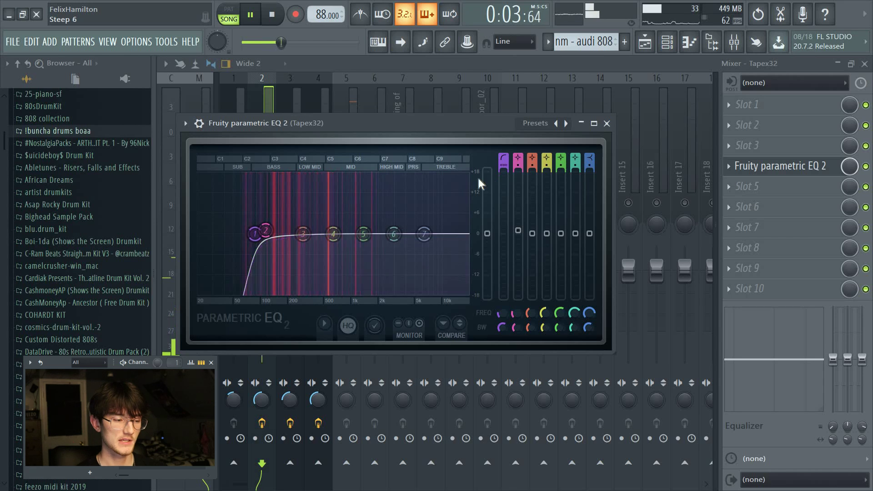
{"action": "key", "text": "space"}
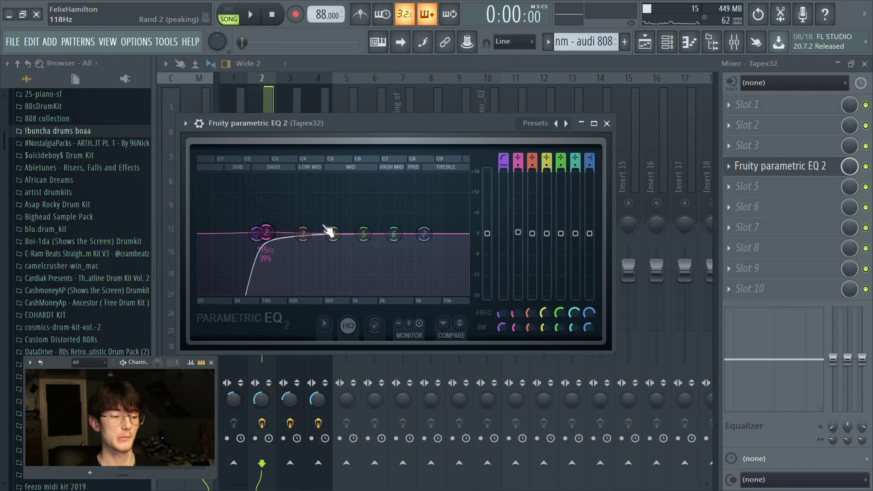
Roll off the Tapex32 highs with EQ bands 6 and 7, shift band 4 lower, and add Fruity Reeverb 2 to slot 2.
{"action": "key", "text": "space"}
{"action": "left_click_drag", "start_coordinate": [330, 233], "coordinate": [312, 233]}
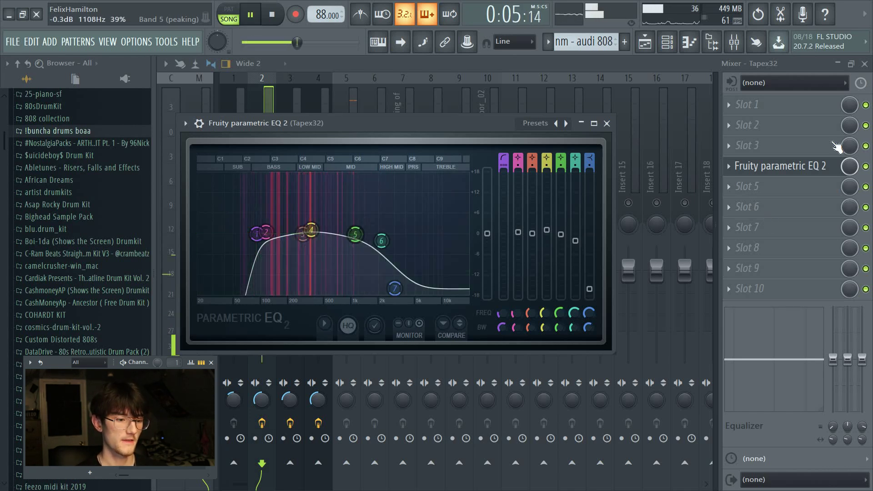
{"action": "left_click", "coordinate": [781, 125]}
{"action": "left_click", "coordinate": [328, 187]}
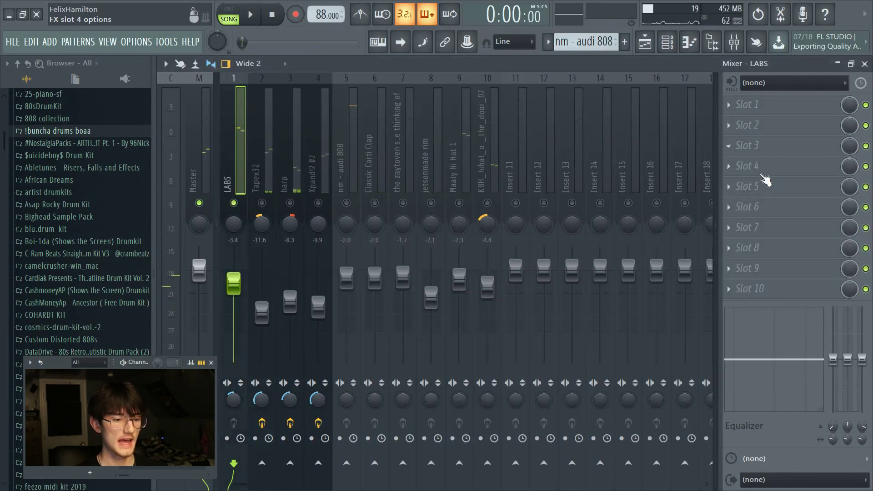
Add Fruity parametric EQ 2 to slot 4 of the LABS track, high-pass the lows with band 1 and reshape band 4.
{"action": "left_click", "coordinate": [763, 173]}
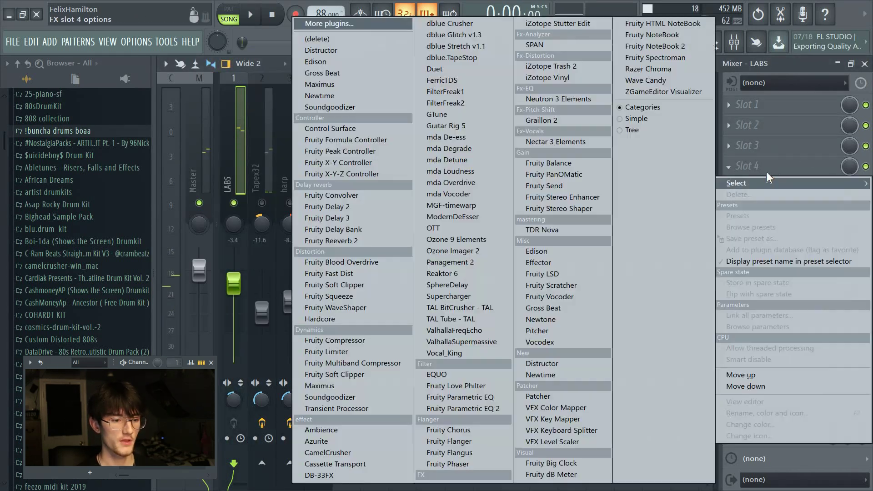
{"action": "left_click", "coordinate": [473, 408]}
{"action": "key", "text": "space"}
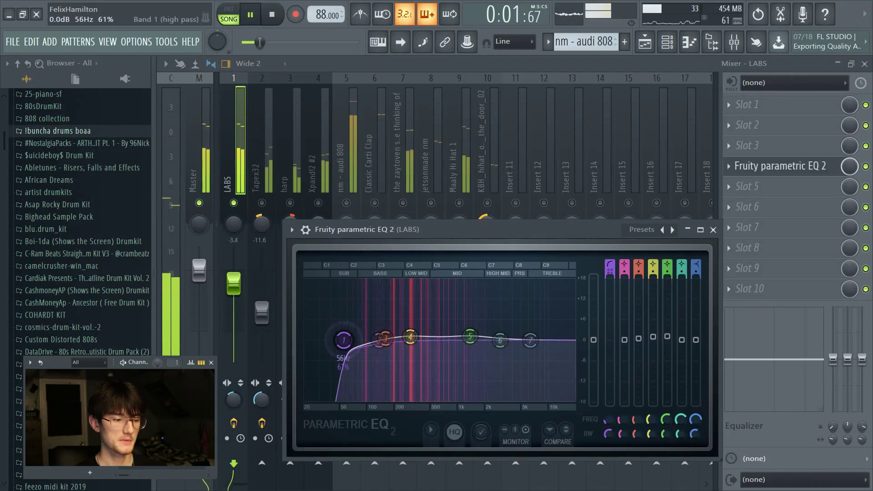
{"action": "left_click_drag", "start_coordinate": [344, 340], "coordinate": [368, 347]}
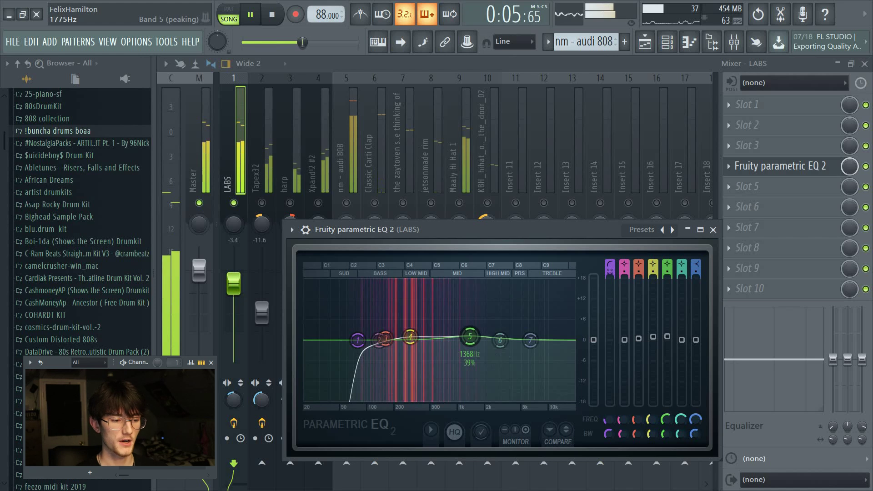
{"action": "left_click_drag", "start_coordinate": [410, 337], "coordinate": [429, 345]}
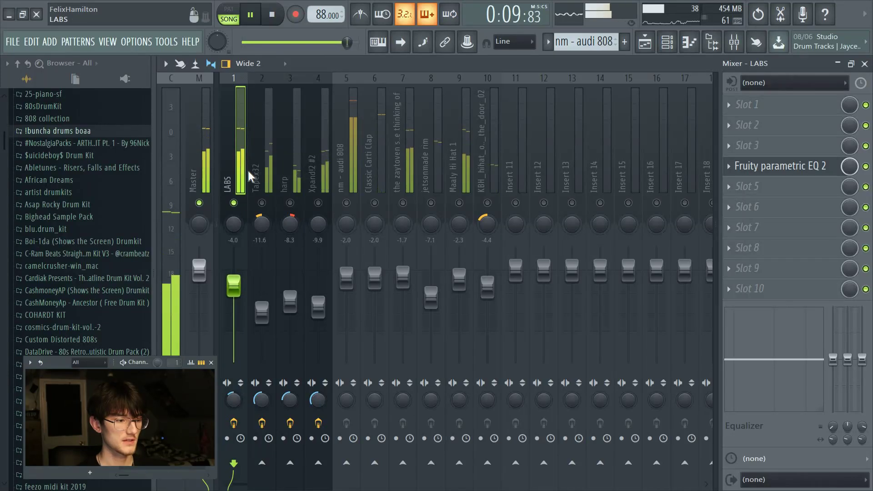
Set the mixer levels to -3.0 dB for LABS, -10.3 dB for Tapex32, -7.7 dB for harp and -9.5 dB for Xpand!2 #2.
{"action": "scroll", "coordinate": [240, 185], "scroll_direction": "down", "scroll_amount": 1}
{"action": "scroll", "coordinate": [236, 273], "scroll_direction": "up", "scroll_amount": 1}
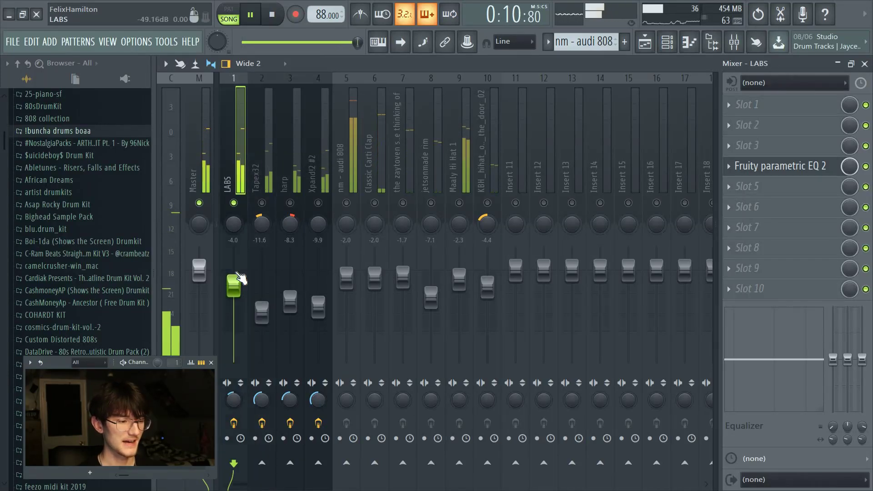
{"action": "left_click_drag", "start_coordinate": [235, 280], "coordinate": [235, 276]}
{"action": "left_click_drag", "start_coordinate": [265, 312], "coordinate": [319, 304]}
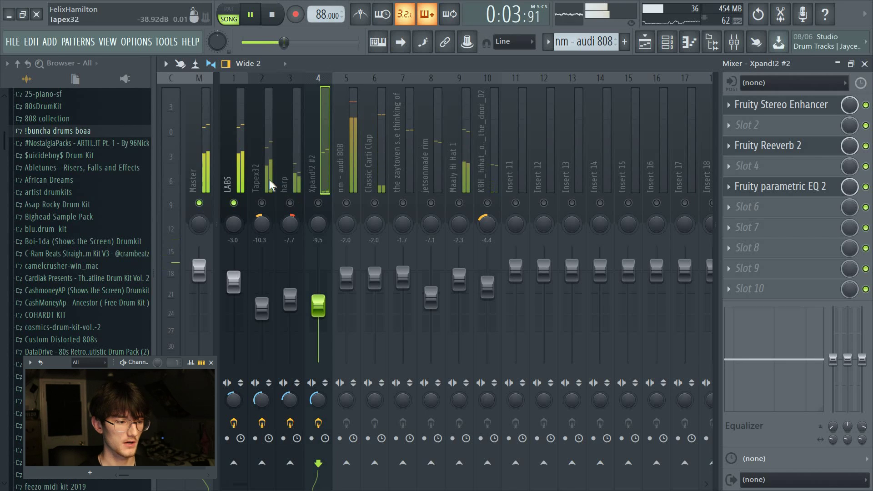
Add Fruity Reeverb 2 to slot 2 of the LABS track and lower its wet level.
{"action": "left_click", "coordinate": [231, 179]}
{"action": "left_click", "coordinate": [781, 125]}
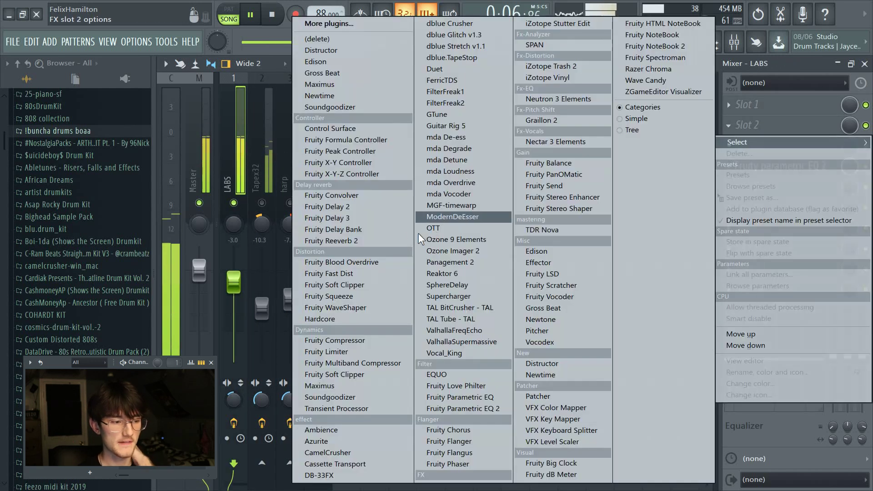
{"action": "left_click", "coordinate": [331, 240]}
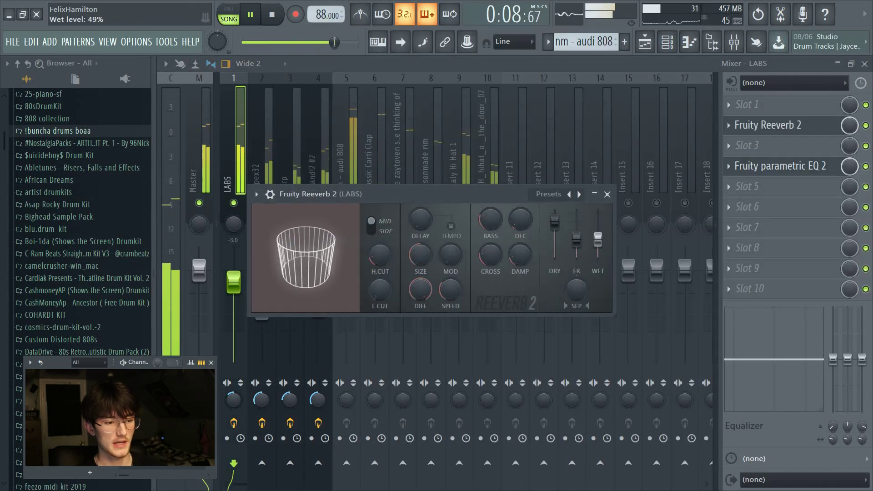
{"action": "left_click_drag", "start_coordinate": [597, 238], "coordinate": [597, 245]}
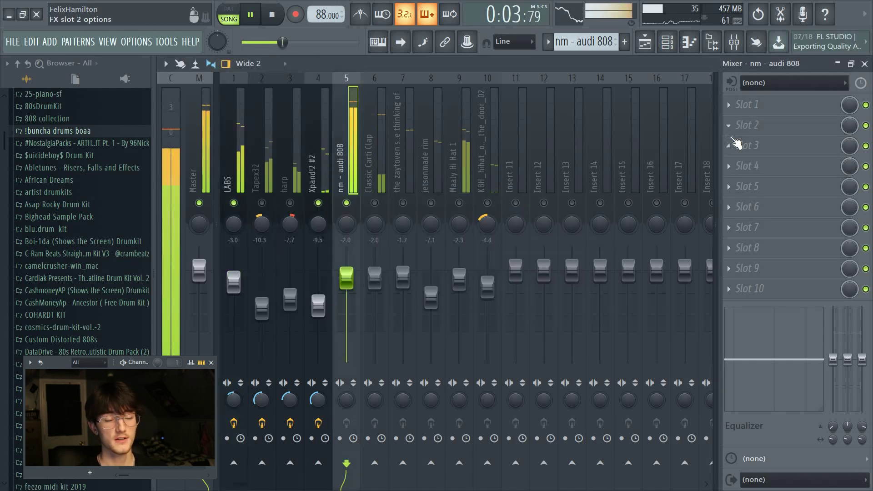
Add Fruity delay 2 to slot 3 of the nm - audi 808 track and set that track's level to -2.6 dB.
{"action": "left_click", "coordinate": [755, 146]}
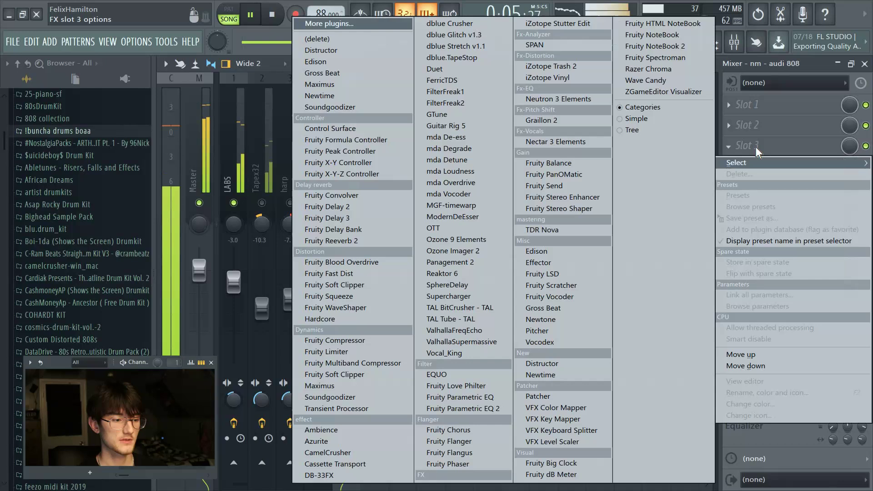
{"action": "left_click", "coordinate": [391, 208]}
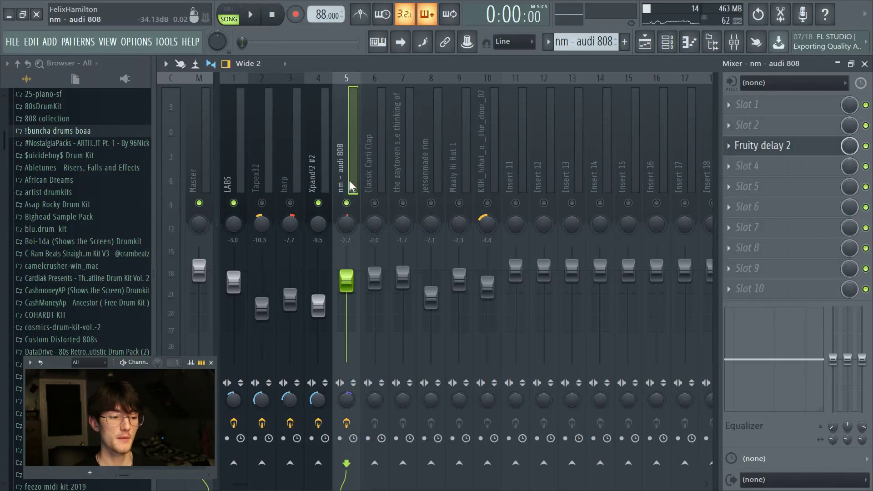
{"action": "key", "text": "space"}
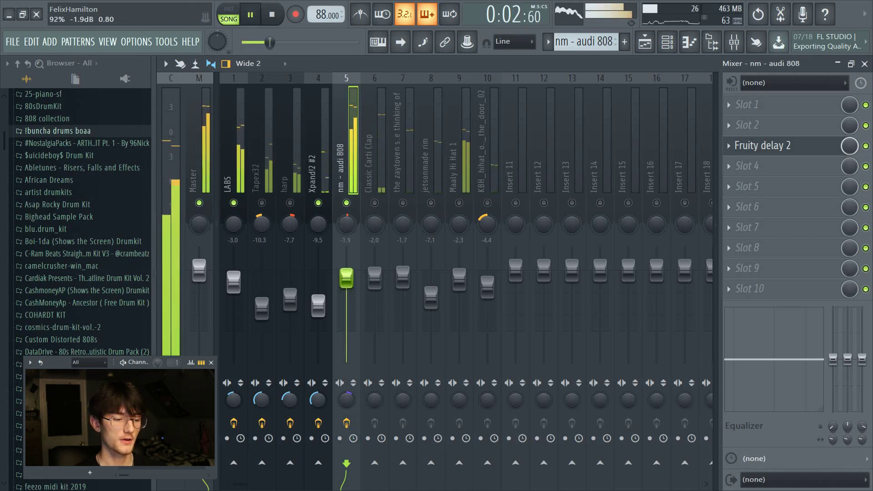
{"action": "left_click_drag", "start_coordinate": [346, 280], "coordinate": [346, 276]}
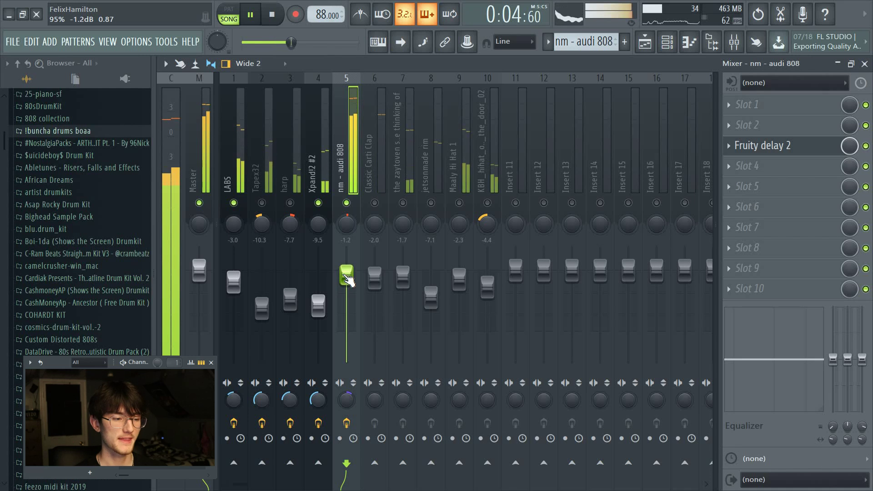
{"action": "scroll", "coordinate": [346, 277], "scroll_direction": "up", "scroll_amount": 2}
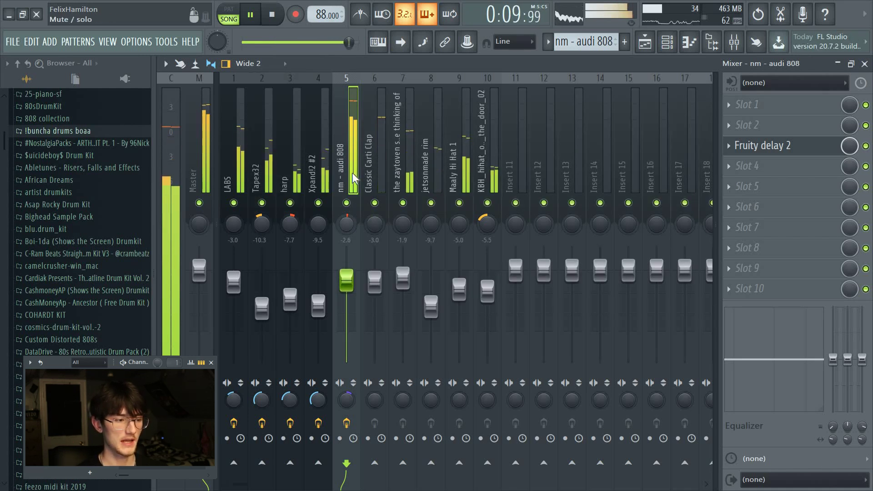
Lower the LABS track to -3.7 dB and the Tapex32 track to -10.8 dB during playback.
{"action": "left_click", "coordinate": [234, 282]}
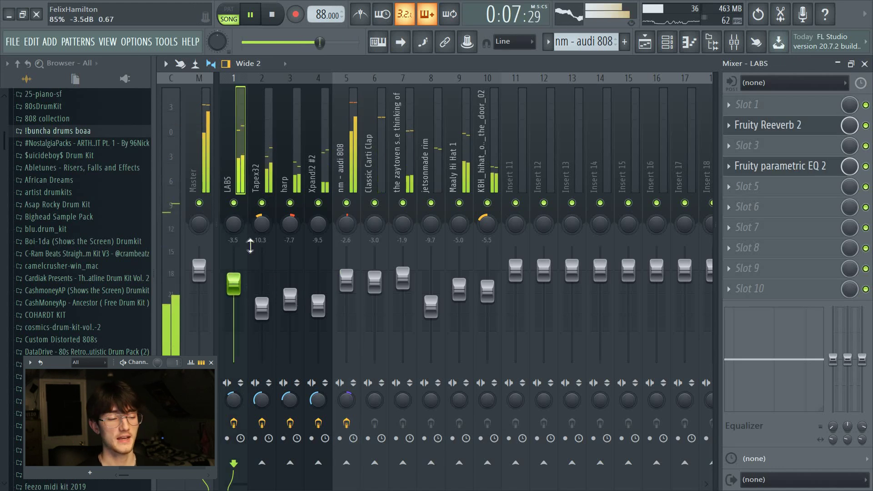
{"action": "left_click", "coordinate": [260, 176]}
{"action": "left_click", "coordinate": [239, 175]}
{"action": "left_click_drag", "start_coordinate": [234, 283], "coordinate": [234, 284]}
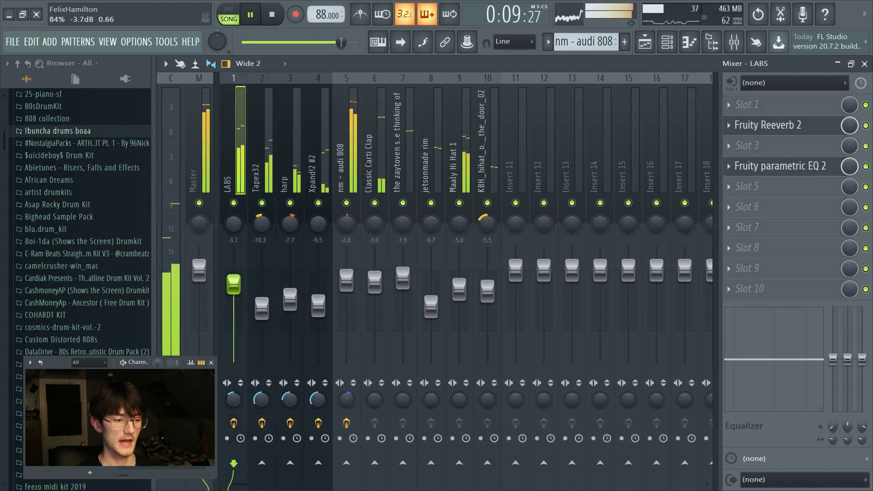
{"action": "left_click", "coordinate": [261, 308]}
{"action": "scroll", "coordinate": [261, 309], "scroll_direction": "down", "scroll_amount": 1}
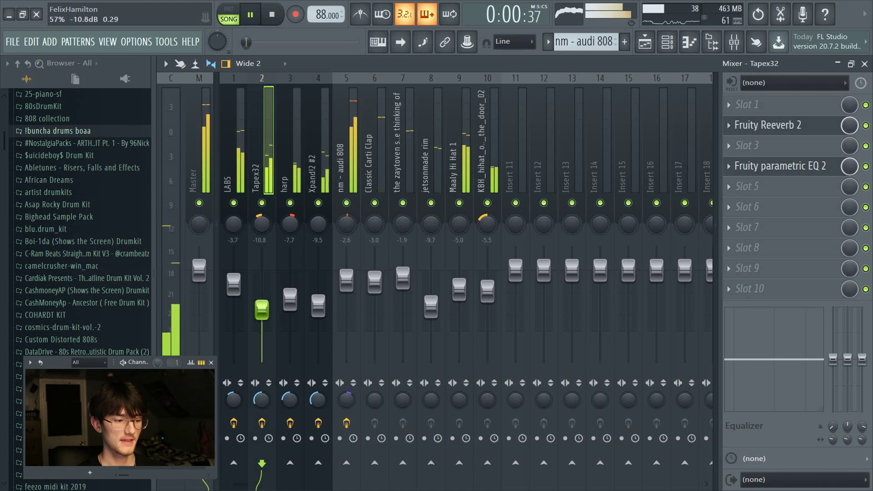
{"action": "left_click", "coordinate": [313, 122]}
{"action": "key", "text": "space"}
Move all the playlist clips to start at bar 9 and duplicate them from bar 13 up to bar 17.
{"action": "left_click", "coordinate": [648, 44]}
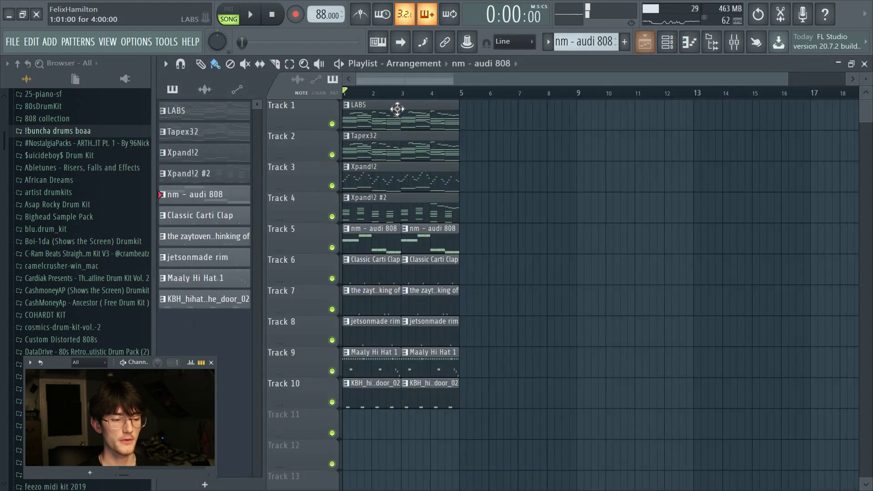
{"action": "scroll", "coordinate": [416, 101], "scroll_direction": "down", "scroll_amount": 1}
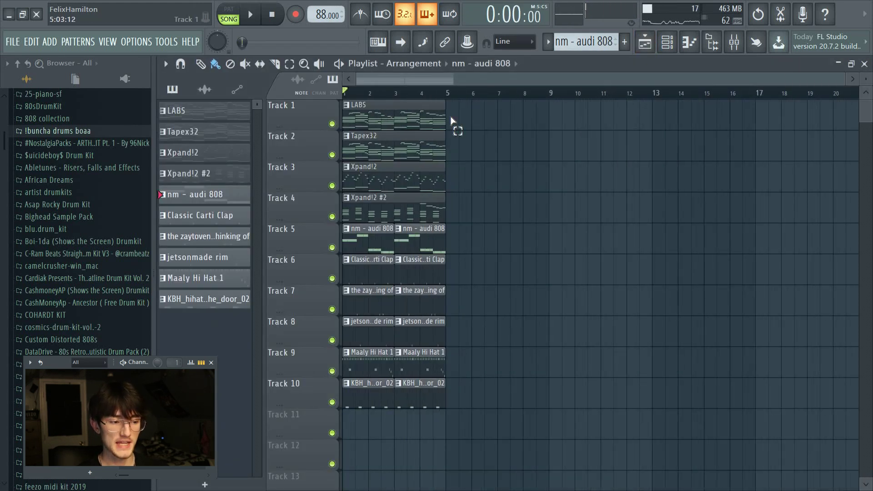
{"action": "left_click_drag", "start_coordinate": [451, 117], "coordinate": [346, 411]}
{"action": "left_click_drag", "start_coordinate": [368, 364], "coordinate": [568, 351]}
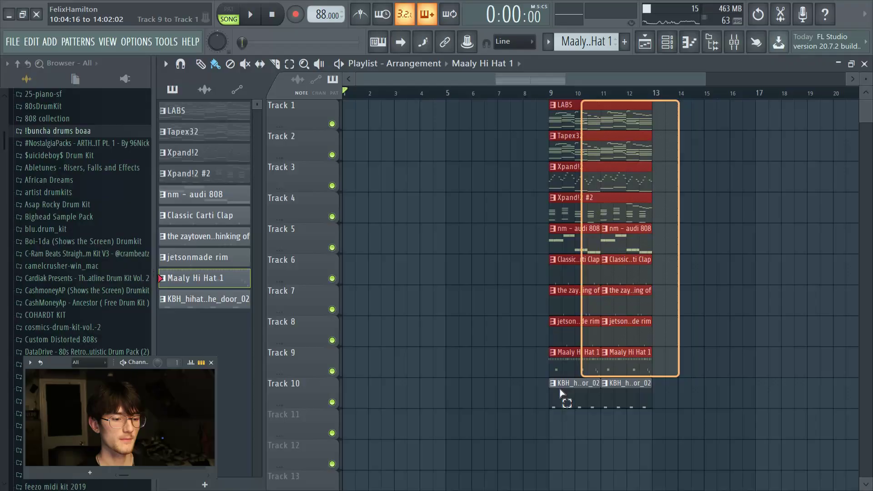
{"action": "key", "text": "ctrl+b"}
Place LABS pattern clips on Track 1 at bars 1 and 5 to form an intro.
{"action": "left_click", "coordinate": [472, 148]}
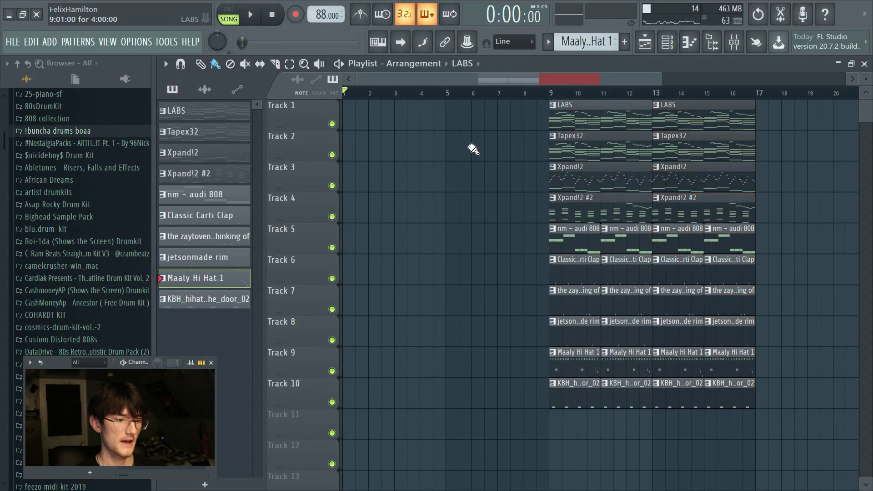
{"action": "left_click", "coordinate": [574, 110]}
{"action": "left_click", "coordinate": [349, 126]}
{"action": "left_click", "coordinate": [451, 118]}
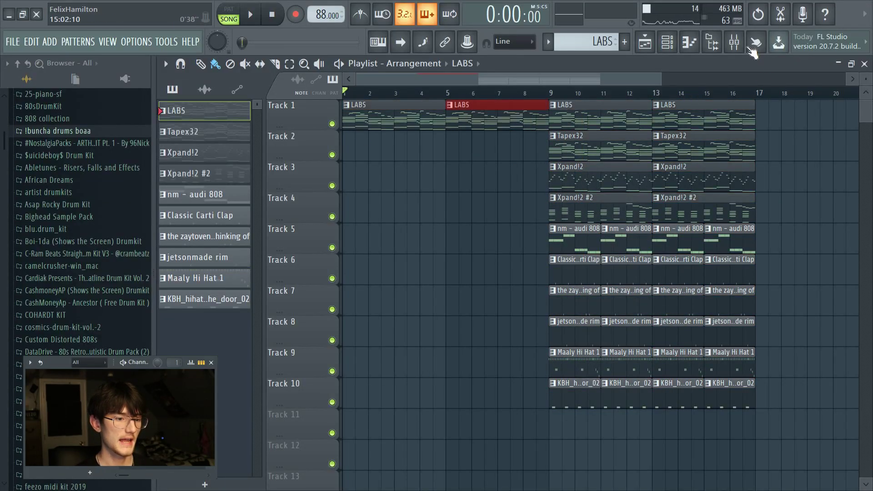
Add Gross Beat to slot 2 of the Master track and load the feezo halftime preset.
{"action": "left_click", "coordinate": [734, 42]}
{"action": "left_click", "coordinate": [244, 156]}
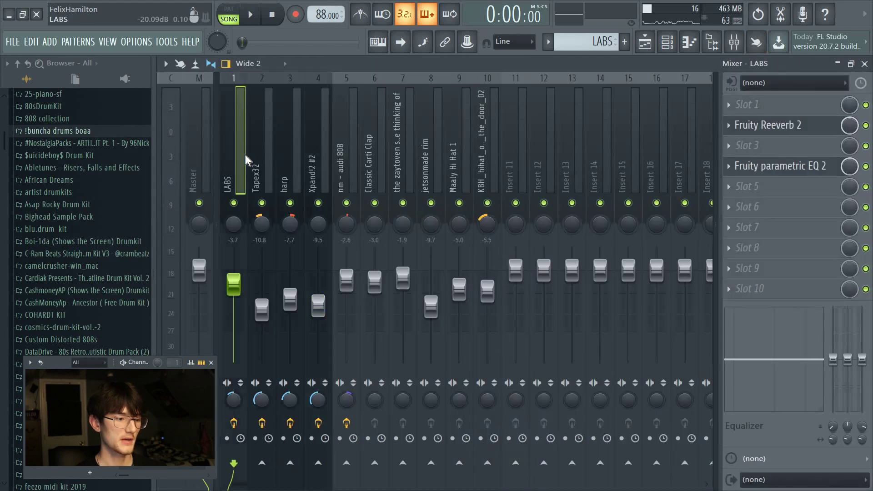
{"action": "left_click", "coordinate": [211, 153]}
{"action": "left_click", "coordinate": [768, 128]}
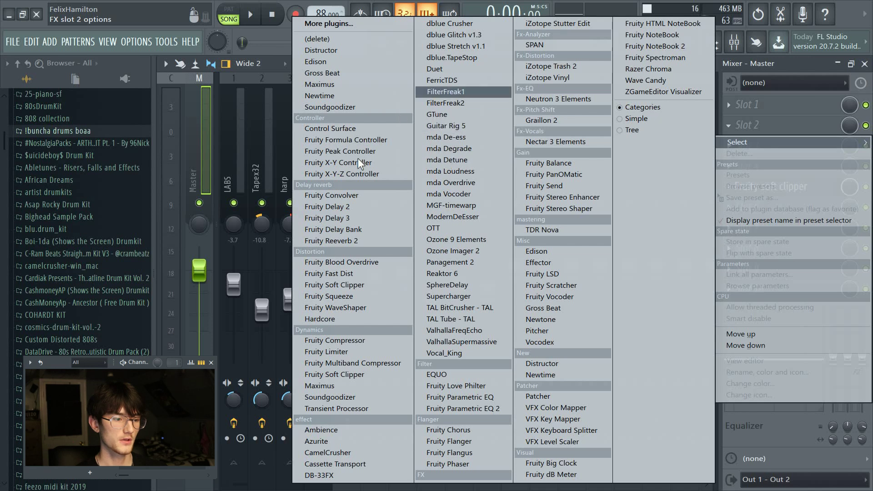
{"action": "left_click", "coordinate": [345, 71]}
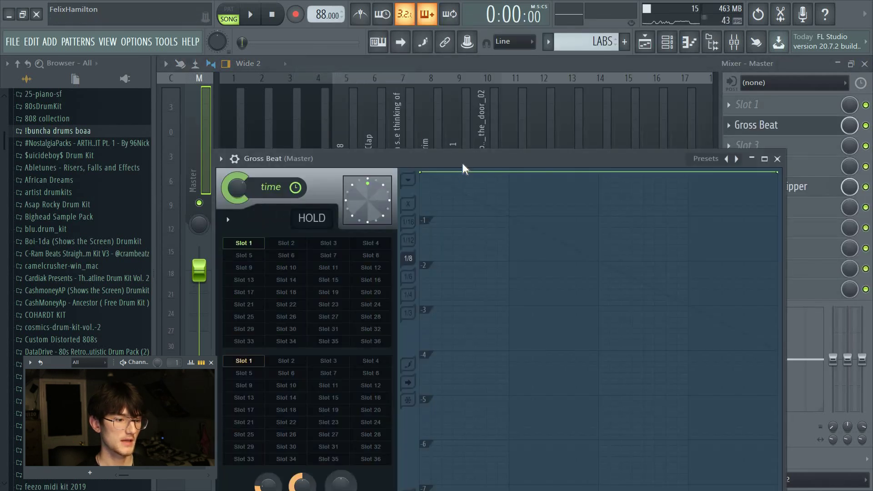
{"action": "left_click", "coordinate": [649, 97]}
{"action": "left_click", "coordinate": [669, 129]}
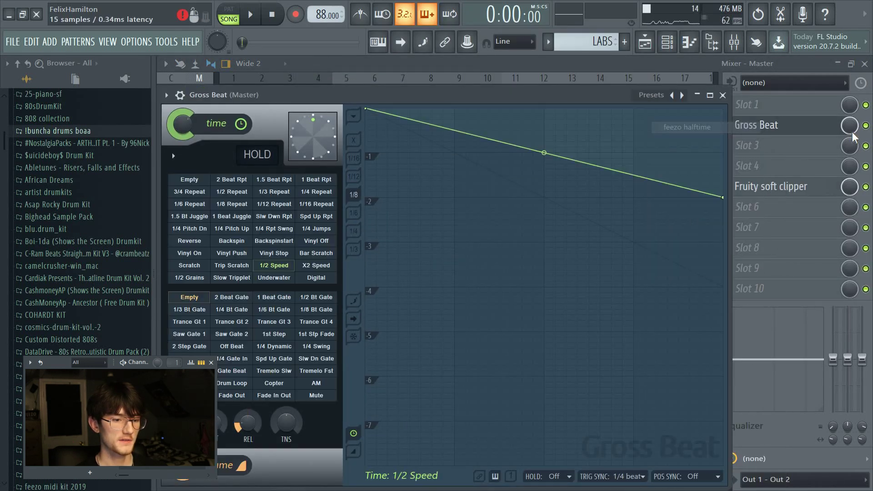
{"action": "key", "text": "Escape"}
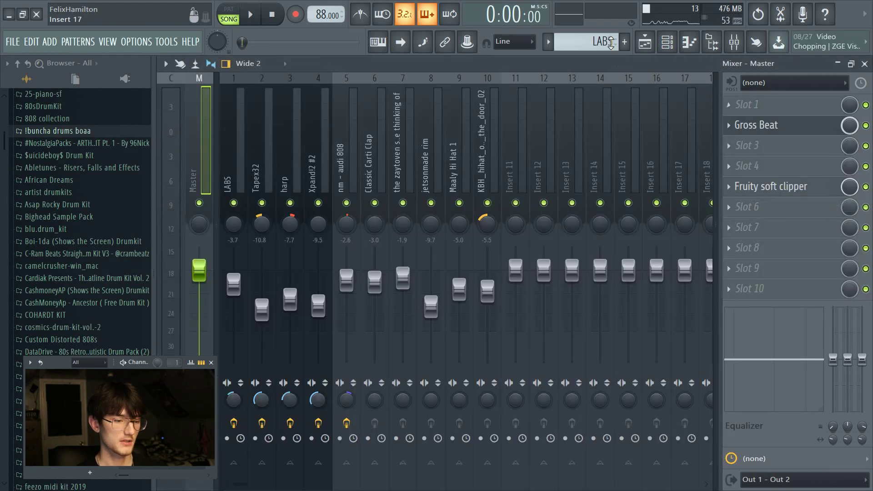
Lower the Gross Beat mix level automation to zero from bar 5 to its end and move the clip down to Track 12.
{"action": "key", "text": "F5"}
{"action": "left_click_drag", "start_coordinate": [445, 435], "coordinate": [454, 459]}
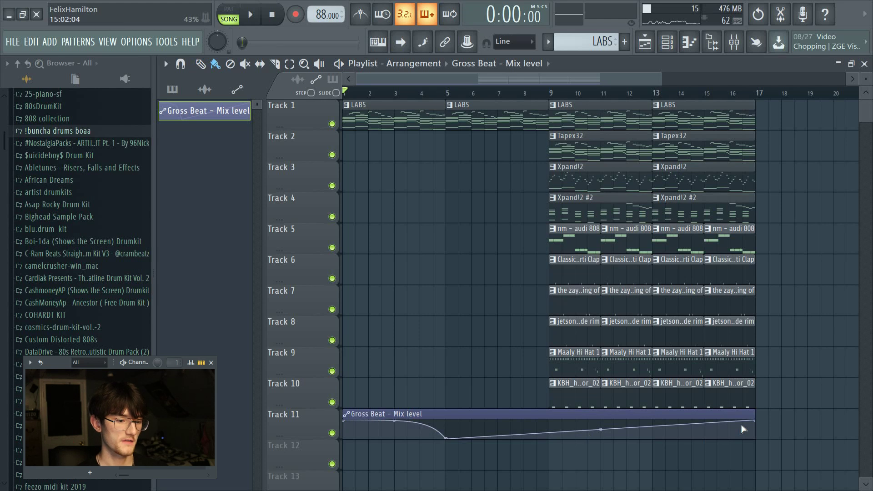
{"action": "left_click_drag", "start_coordinate": [754, 421], "coordinate": [755, 455]}
{"action": "left_click_drag", "start_coordinate": [463, 432], "coordinate": [461, 458]}
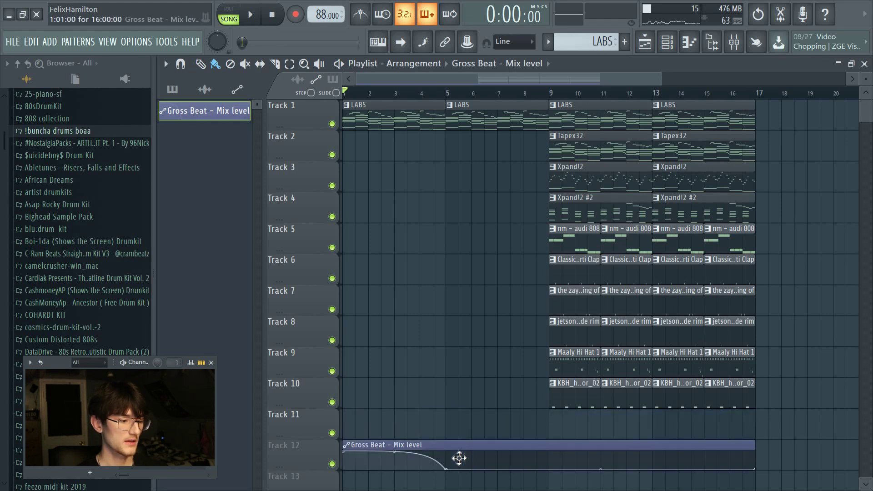
Place the PBS (CR Shooting Star Crash) sample from the Crashes folder on Track 11 at bars 5, 9, 13 and 17.
{"action": "scroll", "coordinate": [109, 309], "scroll_direction": "up", "scroll_amount": 6}
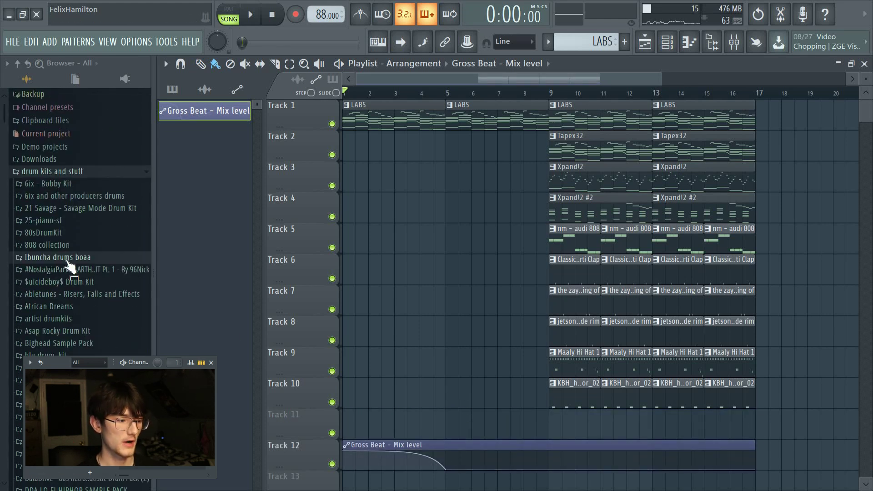
{"action": "left_click", "coordinate": [73, 258]}
{"action": "left_click", "coordinate": [75, 294]}
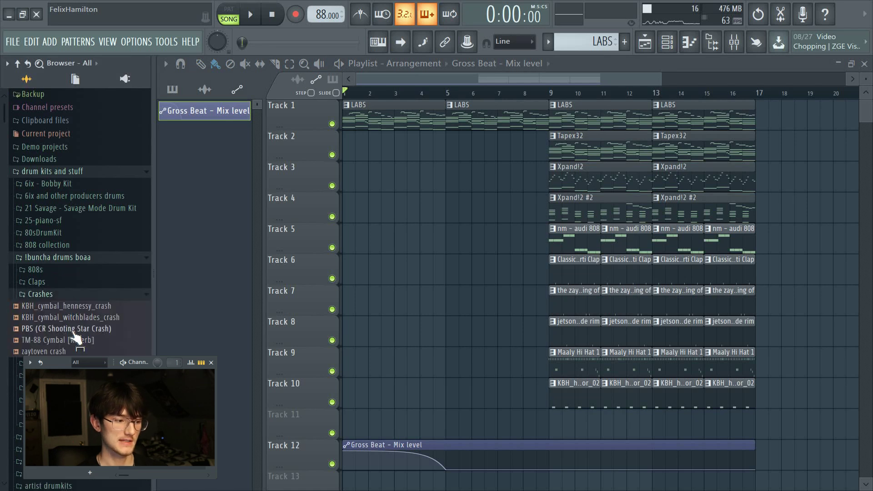
{"action": "left_click_drag", "start_coordinate": [431, 425], "coordinate": [448, 425]}
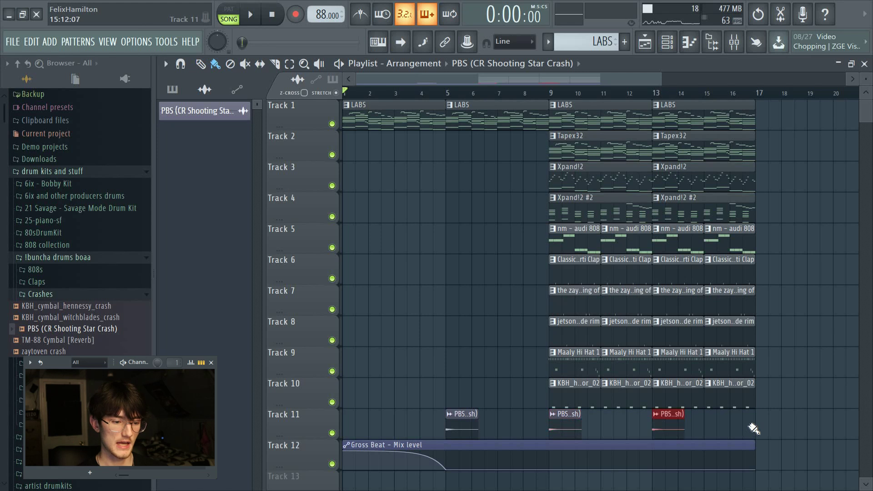
{"action": "left_click", "coordinate": [753, 429]}
Route the crash sample to mixer track 11 and lower its level to about -3.2 dB during playback.
{"action": "scroll", "coordinate": [543, 416], "scroll_direction": "down", "scroll_amount": 1}
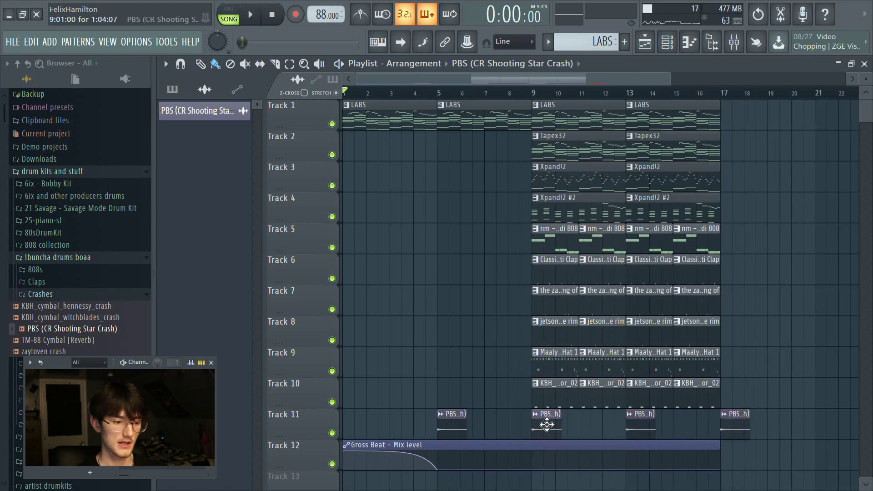
{"action": "double_click", "coordinate": [546, 425]}
{"action": "key", "text": "F9"}
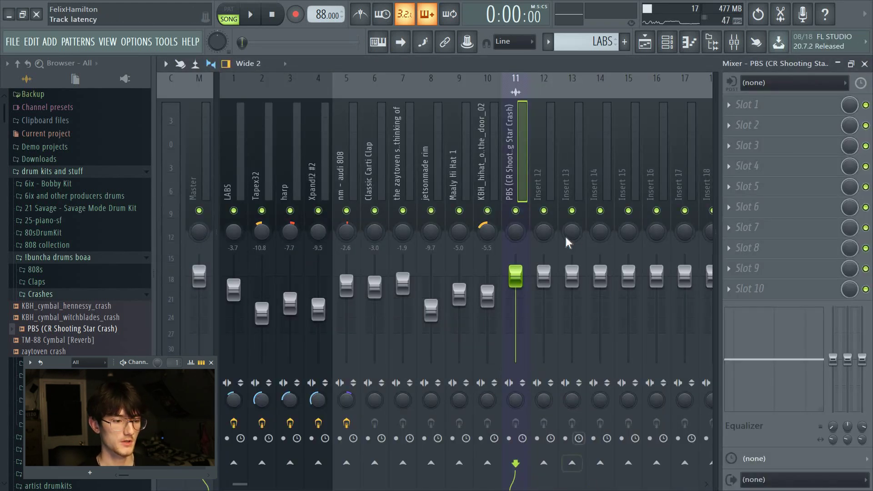
{"action": "key", "text": "space"}
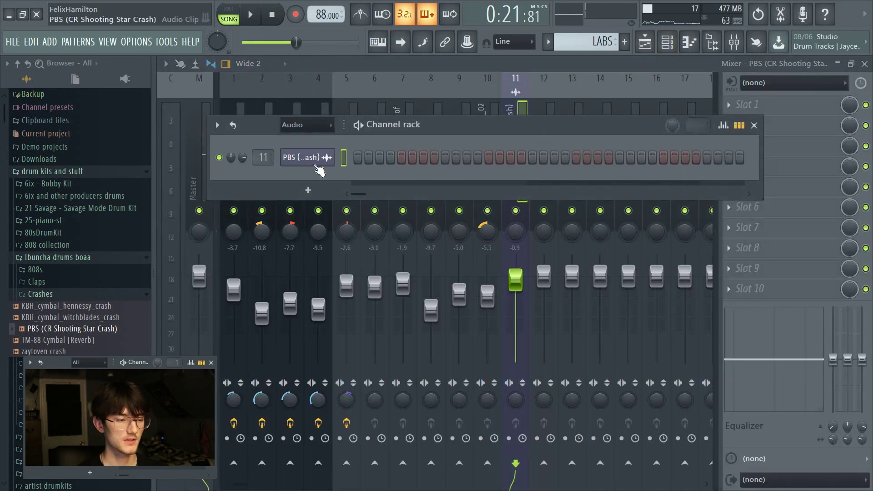
{"action": "left_click", "coordinate": [317, 163]}
{"action": "left_click", "coordinate": [504, 337]}
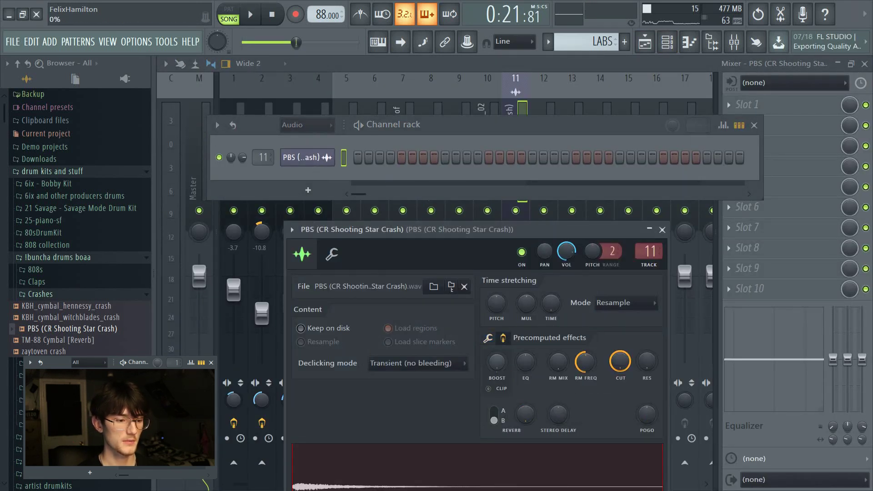
{"action": "left_click", "coordinate": [512, 95]}
{"action": "key", "text": "space"}
{"action": "key", "text": "space"}
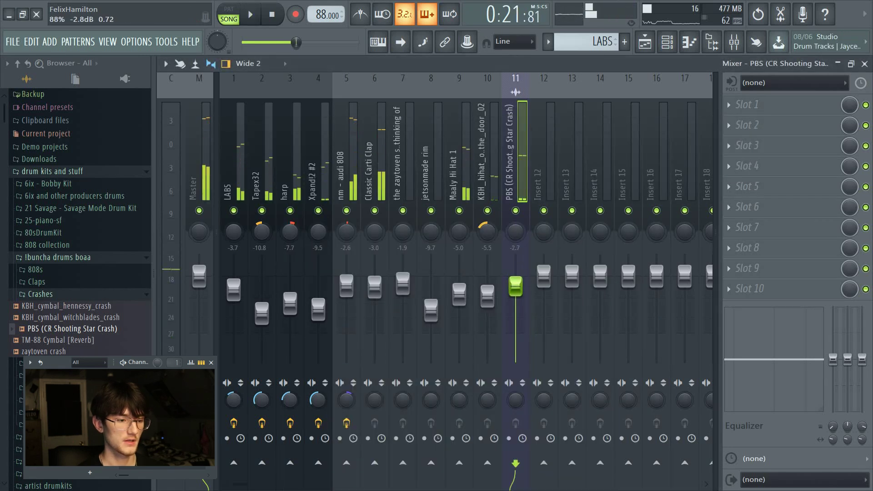
Add Fruity Reeverb 2 to slot 3 of the crash track, raise its decay and set the wet level to 26%.
{"action": "left_click", "coordinate": [758, 146]}
{"action": "left_click", "coordinate": [346, 238]}
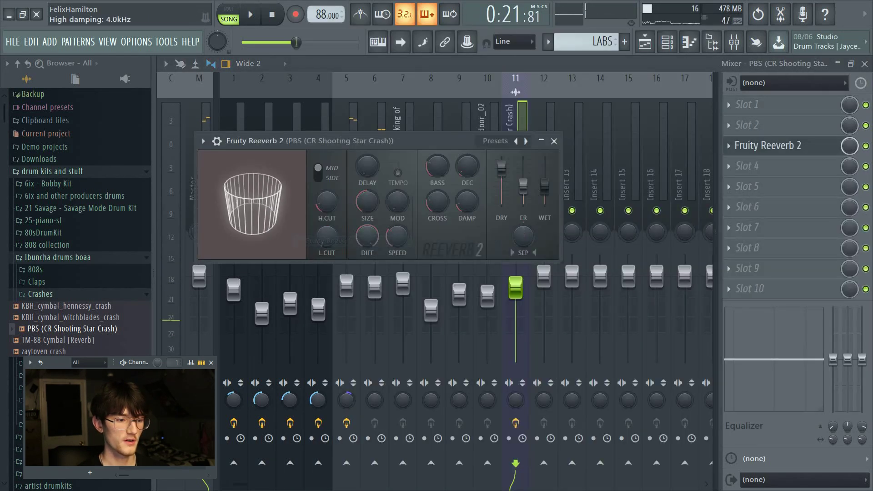
{"action": "left_click_drag", "start_coordinate": [467, 166], "coordinate": [466, 113]}
{"action": "left_click_drag", "start_coordinate": [544, 186], "coordinate": [544, 194]}
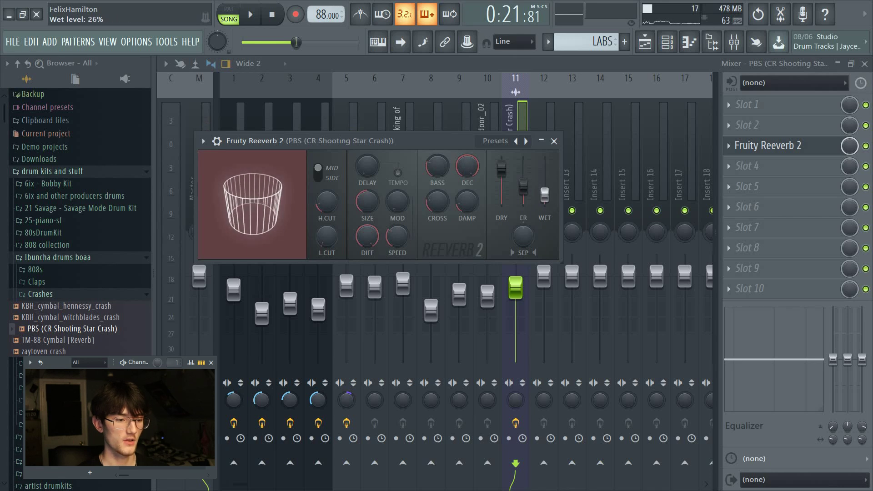
Place an Xpand!2 #2 clip on Track 4 at bar 5 and remove the Tapex32 and Xpand!2 #2 clips at bar 13.
{"action": "key", "text": "F5"}
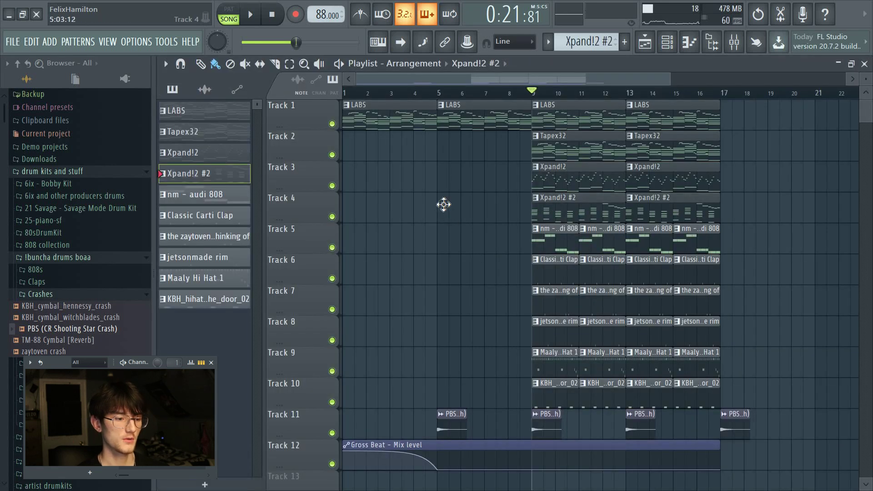
{"action": "left_click", "coordinate": [444, 204]}
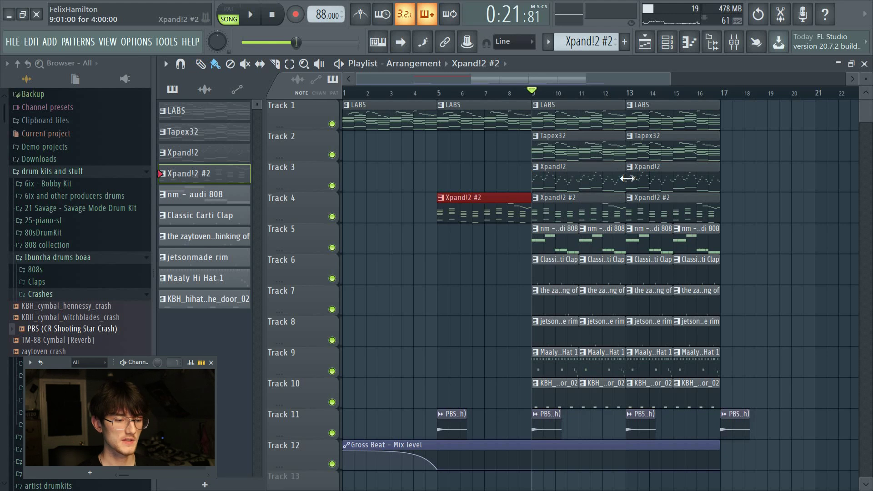
{"action": "right_click", "coordinate": [666, 181]}
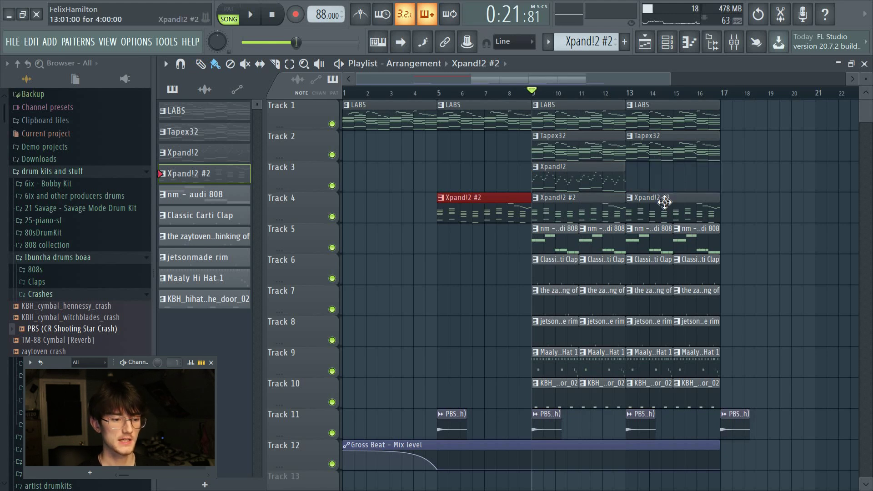
{"action": "right_click", "coordinate": [664, 212]}
{"action": "scroll", "coordinate": [670, 93], "scroll_direction": "down", "scroll_amount": 2}
{"action": "right_click", "coordinate": [636, 143]}
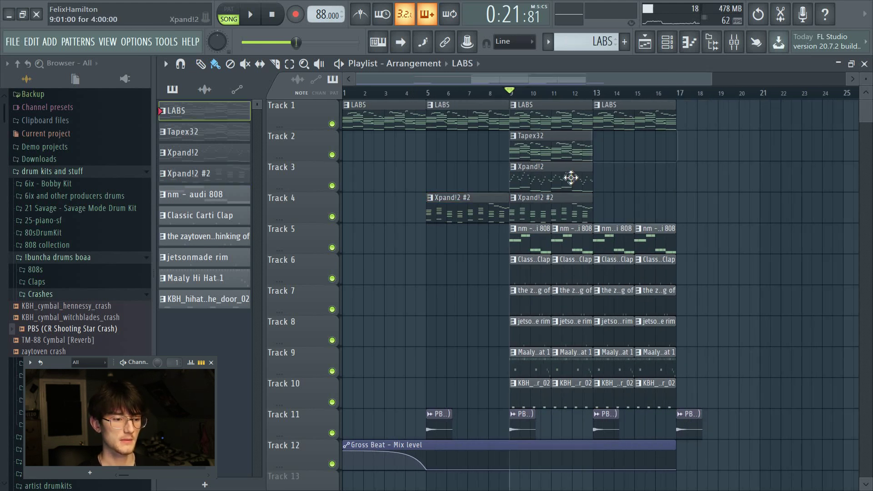
{"action": "left_click", "coordinate": [600, 181]}
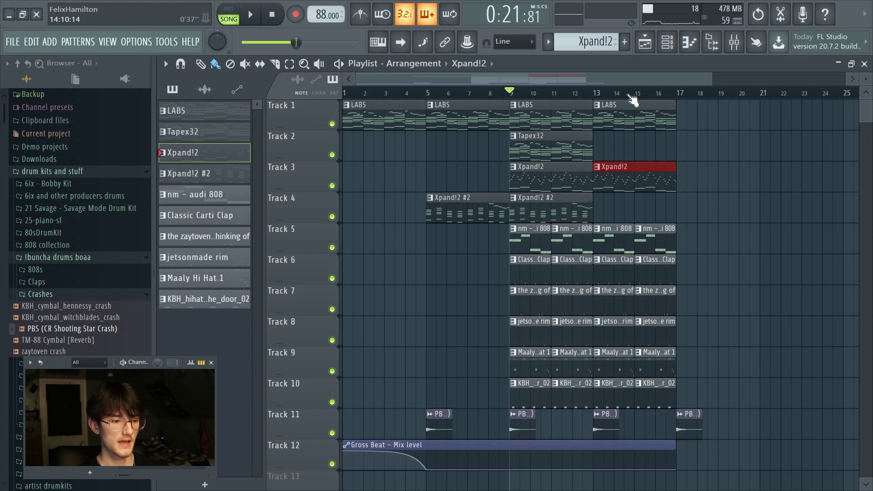
Delete the open hi-hat and jetsonmade rim clips between bars 13 and 17.
{"action": "scroll", "coordinate": [633, 96], "scroll_direction": "up", "scroll_amount": 2}
{"action": "right_click", "coordinate": [617, 399]}
{"action": "right_click", "coordinate": [672, 399]}
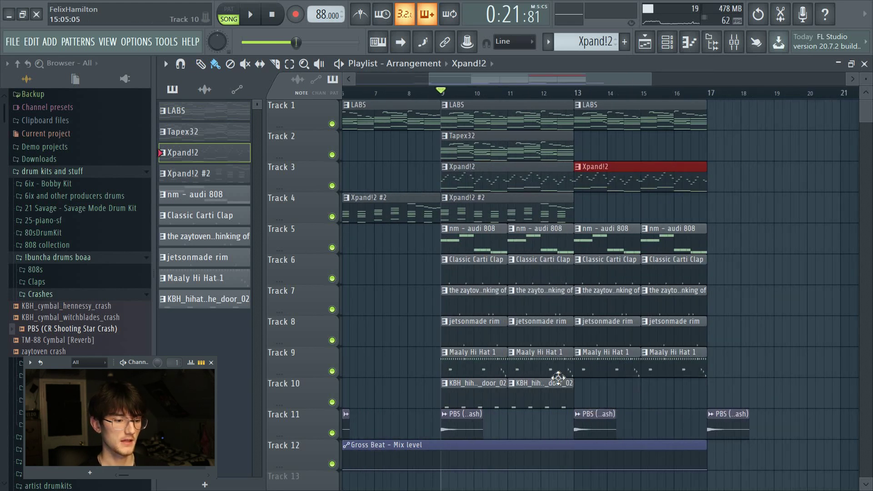
{"action": "right_click", "coordinate": [605, 333]}
{"action": "right_click", "coordinate": [673, 330]}
Duplicate the melody and drum clips of bars 9 to 17 on Tracks 1 to 10 so the copies start at bar 17.
{"action": "scroll", "coordinate": [632, 101], "scroll_direction": "down", "scroll_amount": 2}
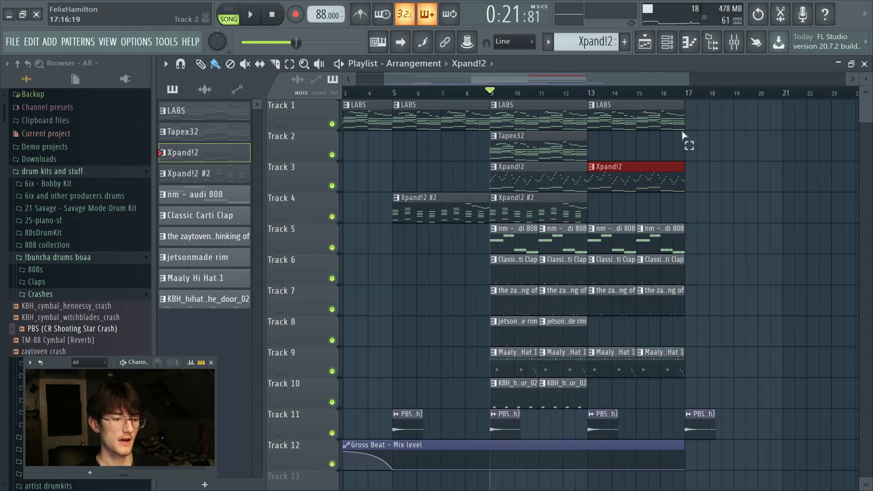
{"action": "left_click_drag", "start_coordinate": [705, 99], "coordinate": [523, 370]}
{"action": "key", "text": "ctrl+b"}
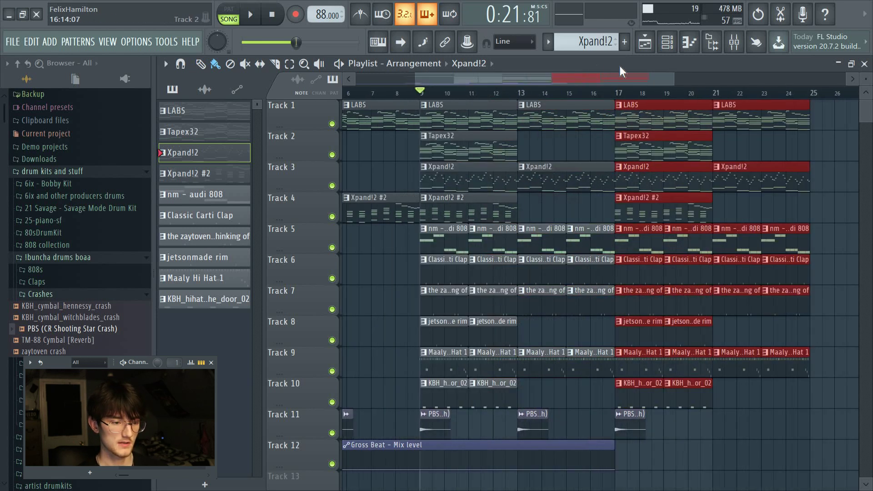
{"action": "scroll", "coordinate": [620, 77], "scroll_direction": "up", "scroll_amount": 2}
{"action": "key", "text": "ctrl+d"}
Replace the LABS and Xpand!2 clips at bar 21 with Tapex32 and Xpand!2 #2, and delete the snare clips from bar 21 onward.
{"action": "right_click", "coordinate": [672, 119]}
{"action": "left_click", "coordinate": [635, 152]}
{"action": "left_click", "coordinate": [668, 157]}
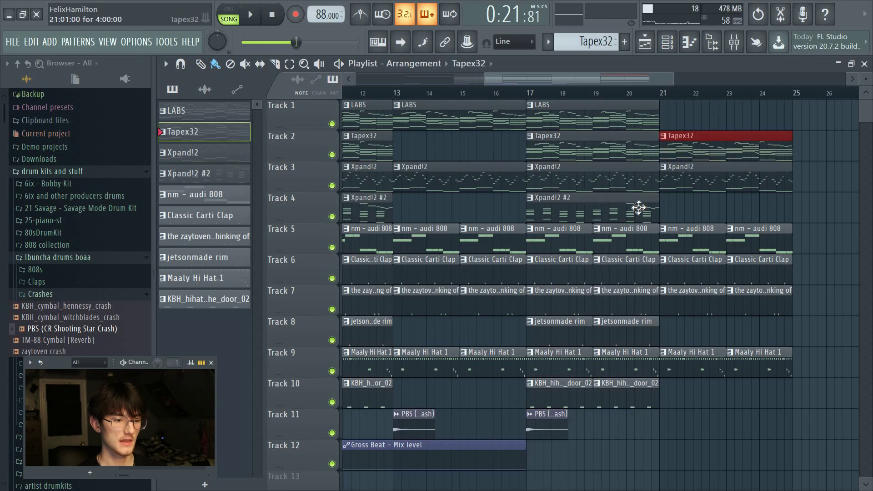
{"action": "left_click", "coordinate": [637, 208]}
{"action": "left_click", "coordinate": [669, 211]}
{"action": "right_click", "coordinate": [684, 173]}
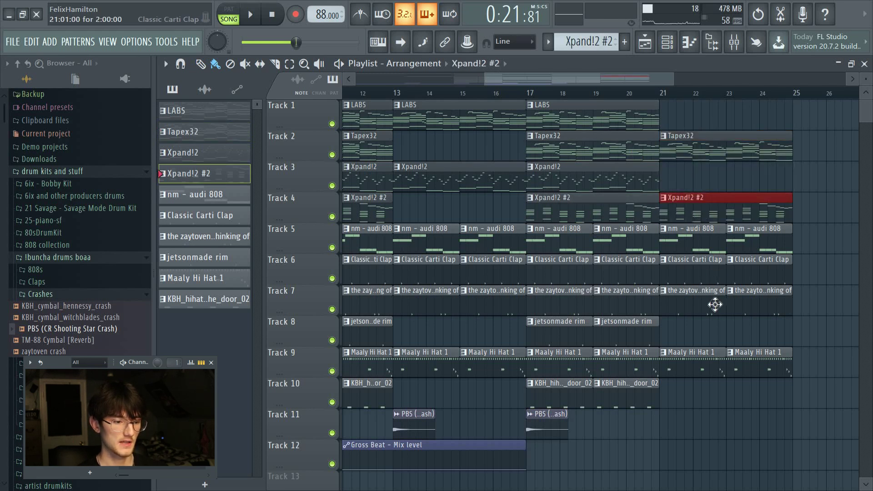
{"action": "right_click", "coordinate": [715, 313]}
{"action": "right_click", "coordinate": [745, 323]}
Make the Maaly Hi Hat 1 clip at bar 21 unique and reduce it to evenly spaced C5 notes with alternating velocities.
{"action": "left_click", "coordinate": [663, 353]}
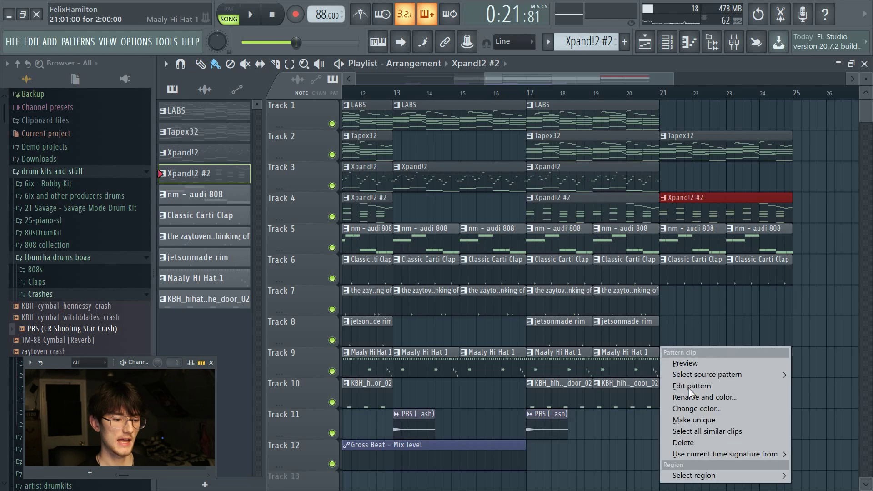
{"action": "left_click", "coordinate": [695, 419]}
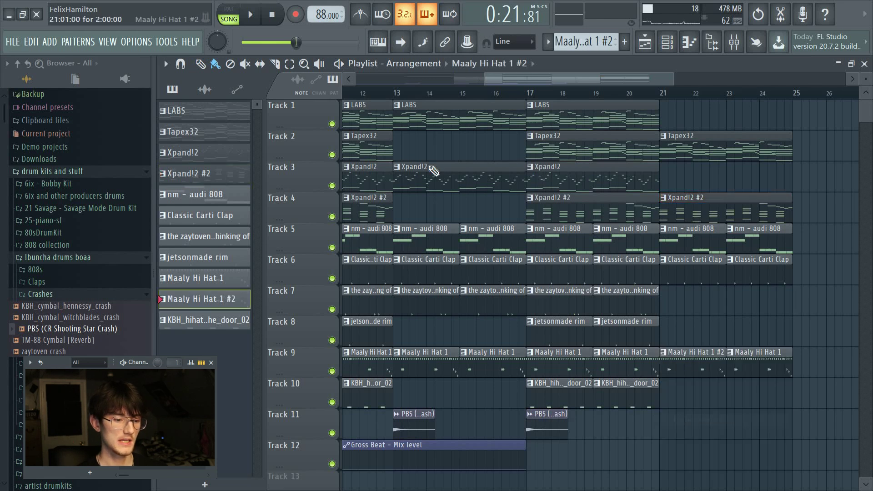
{"action": "key", "text": "F7"}
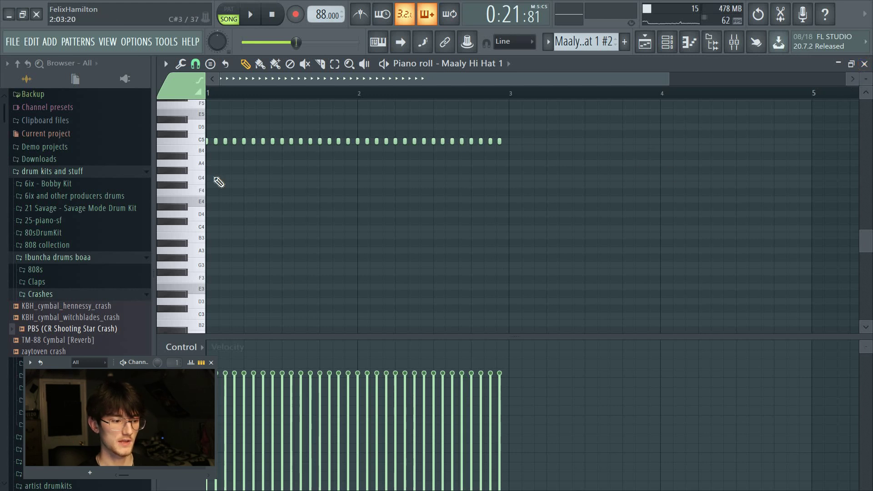
{"action": "scroll", "coordinate": [240, 103], "scroll_direction": "up", "scroll_amount": 2}
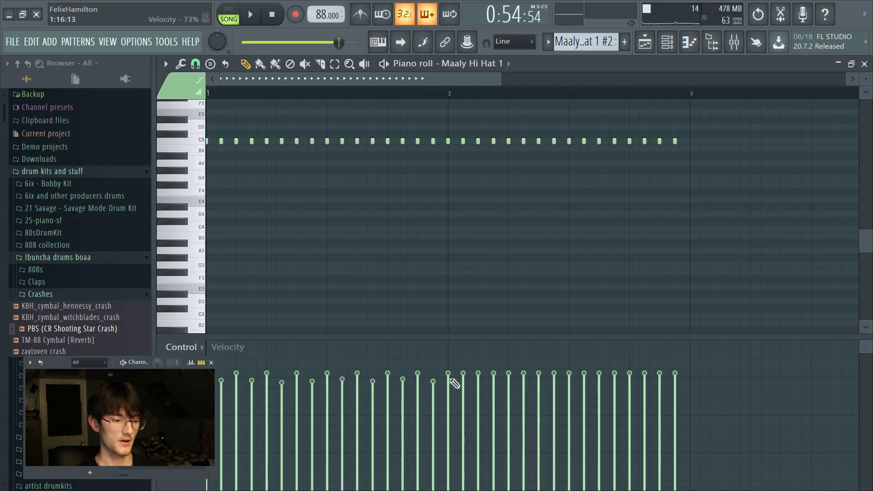
{"action": "left_click", "coordinate": [493, 379]}
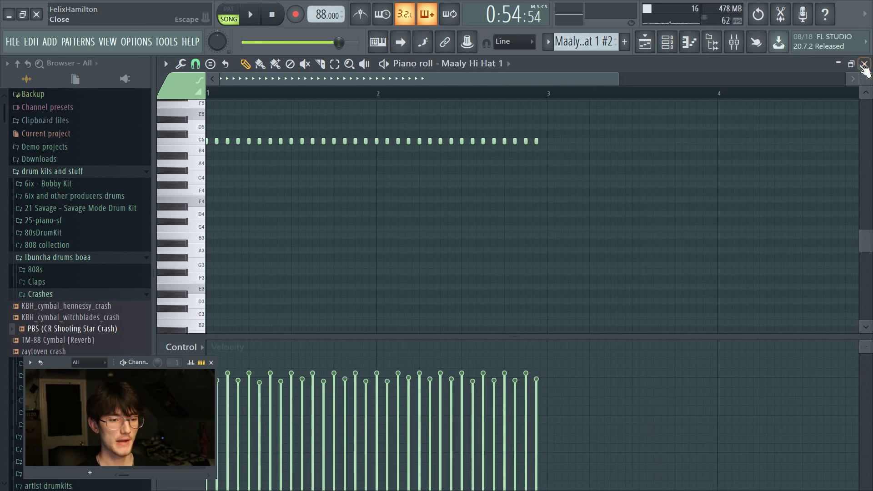
{"action": "left_click", "coordinate": [863, 64]}
{"action": "left_click", "coordinate": [754, 125]}
Replace the hi-hat clip at bar 23 on Track 9 with the simplified Maaly Hi Hat 1 #2 pattern.
{"action": "right_click", "coordinate": [763, 358]}
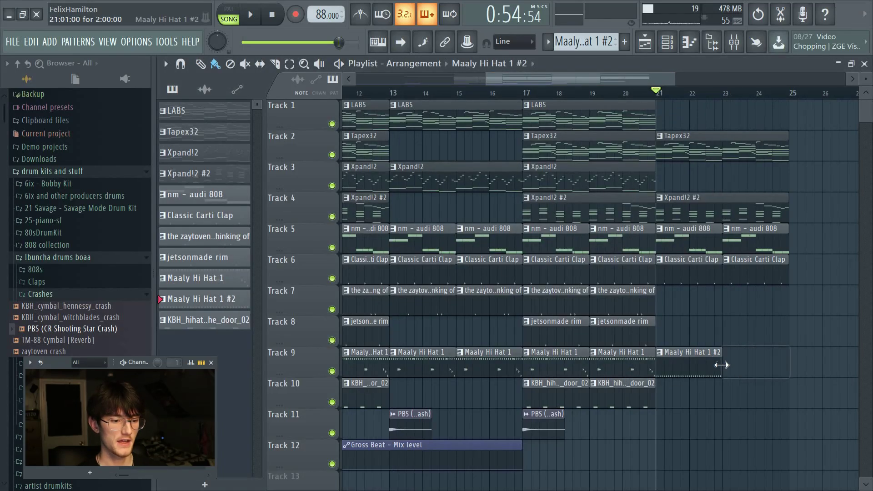
{"action": "left_click", "coordinate": [720, 365]}
{"action": "left_click", "coordinate": [734, 365]}
Place Classic Carti Clap and Maaly Hi Hat 1 clips from bar 5 to 9, and trim the last hi-hat clip by one beat.
{"action": "left_click_drag", "start_coordinate": [530, 80], "coordinate": [411, 80]}
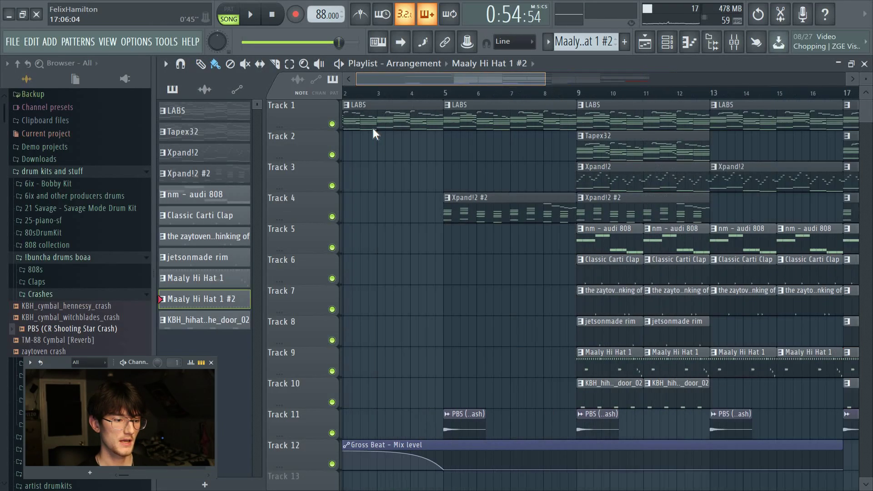
{"action": "left_click", "coordinate": [543, 268]}
{"action": "scroll", "coordinate": [533, 113], "scroll_direction": "up", "scroll_amount": 5}
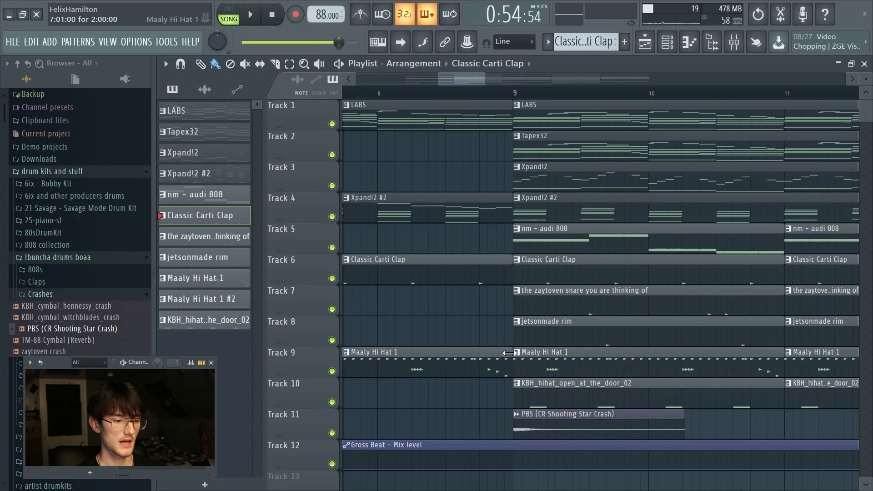
{"action": "left_click_drag", "start_coordinate": [509, 353], "coordinate": [471, 356]}
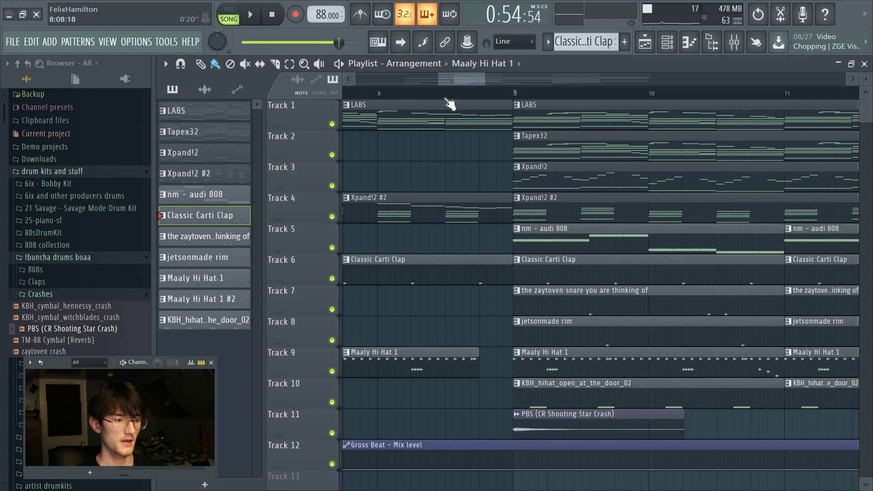
{"action": "scroll", "coordinate": [449, 104], "scroll_direction": "down", "scroll_amount": 8}
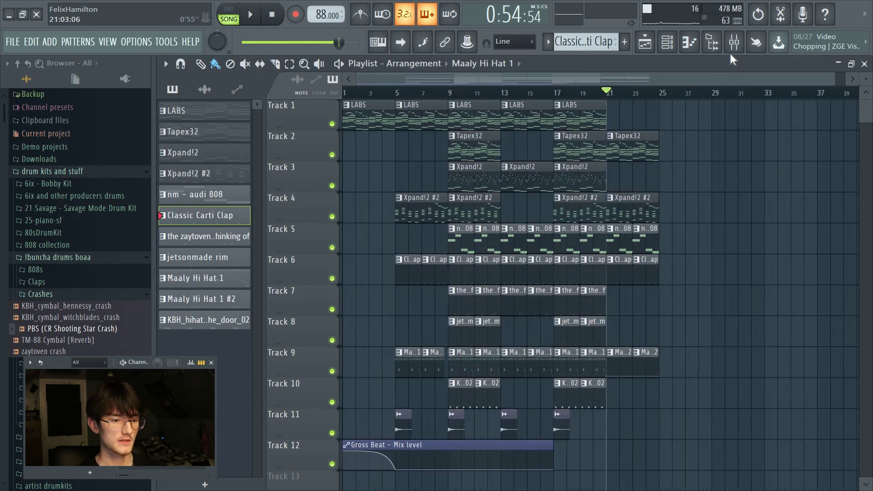
Move Gross Beat to slot 1 of the Master track and load dblue.TapeStop into slot 3.
{"action": "left_click", "coordinate": [733, 43]}
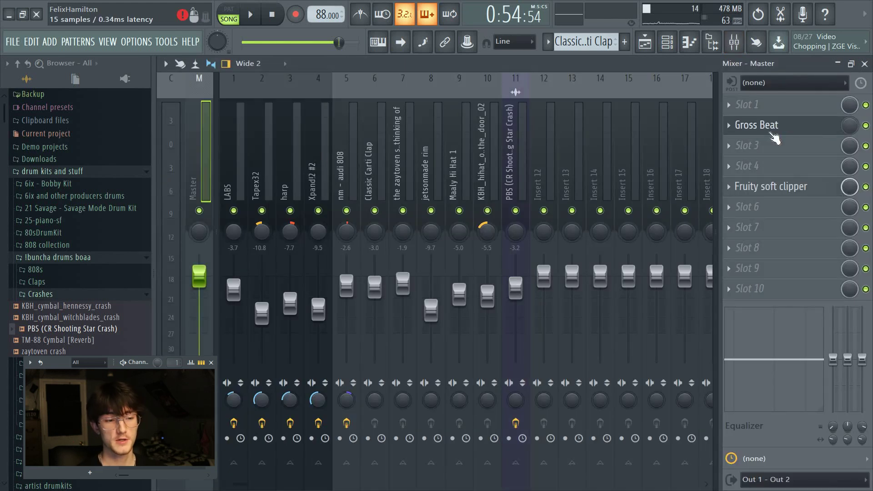
{"action": "left_click", "coordinate": [751, 144]}
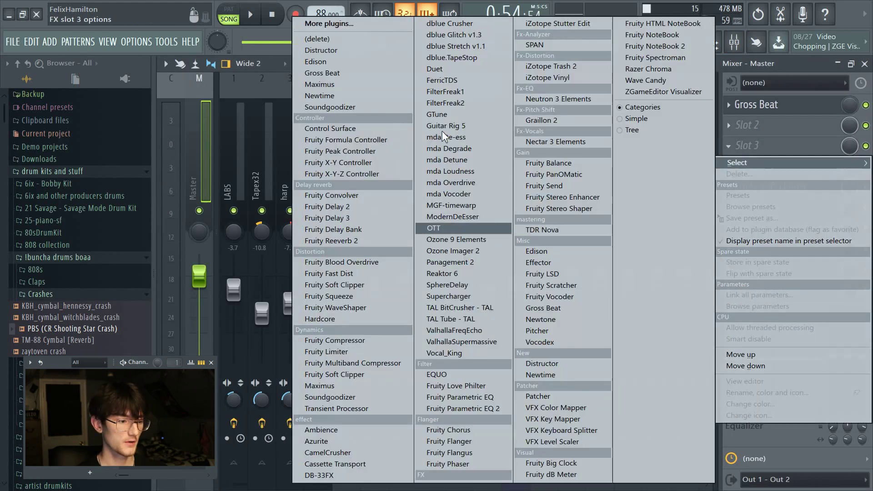
{"action": "left_click", "coordinate": [452, 59]}
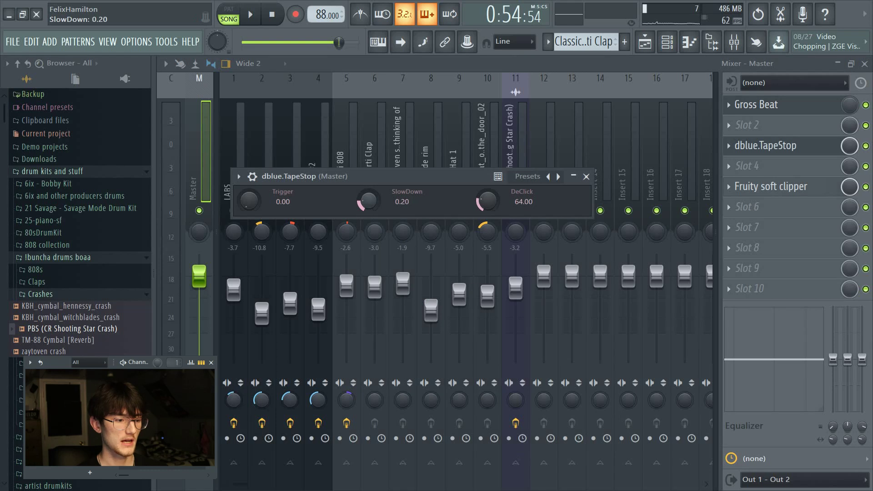
Create an automation clip for the dblue.TapeStop Trigger and shape it to curve up into bar 9 and drop back down.
{"action": "right_click", "coordinate": [256, 203]}
{"action": "left_click", "coordinate": [291, 277]}
{"action": "left_click", "coordinate": [645, 47]}
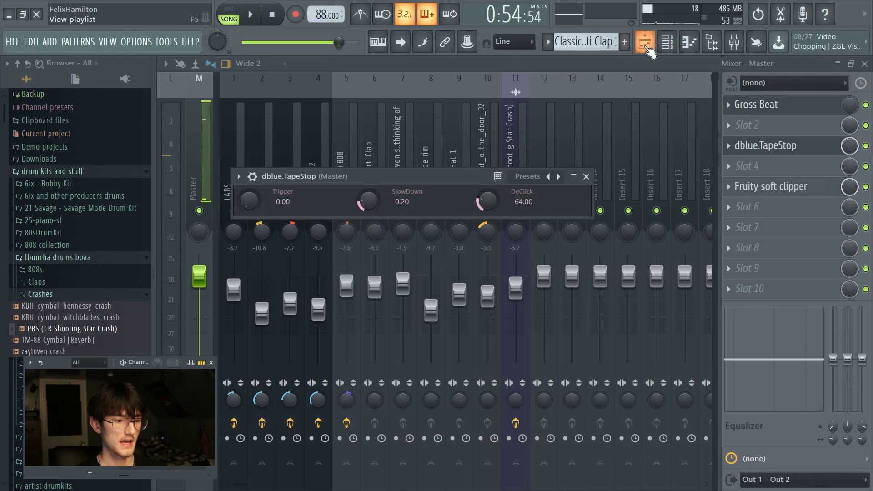
{"action": "scroll", "coordinate": [455, 322], "scroll_direction": "down", "scroll_amount": 1}
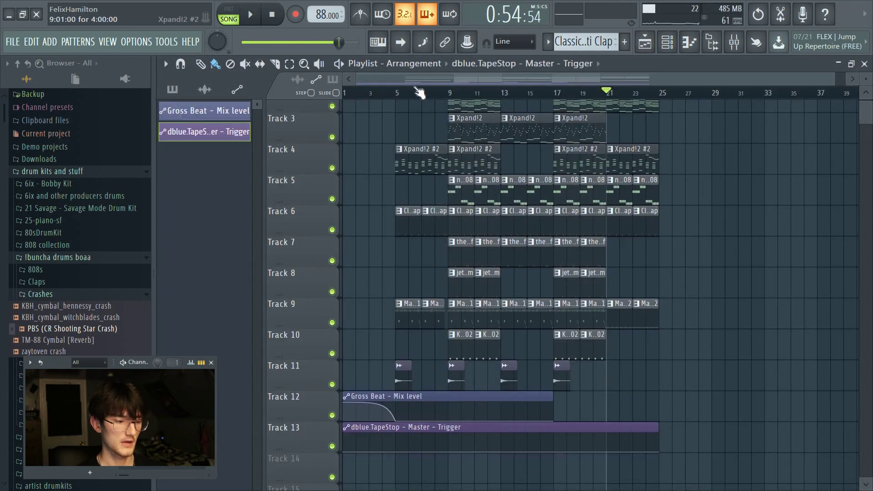
{"action": "scroll", "coordinate": [422, 96], "scroll_direction": "up", "scroll_amount": 5}
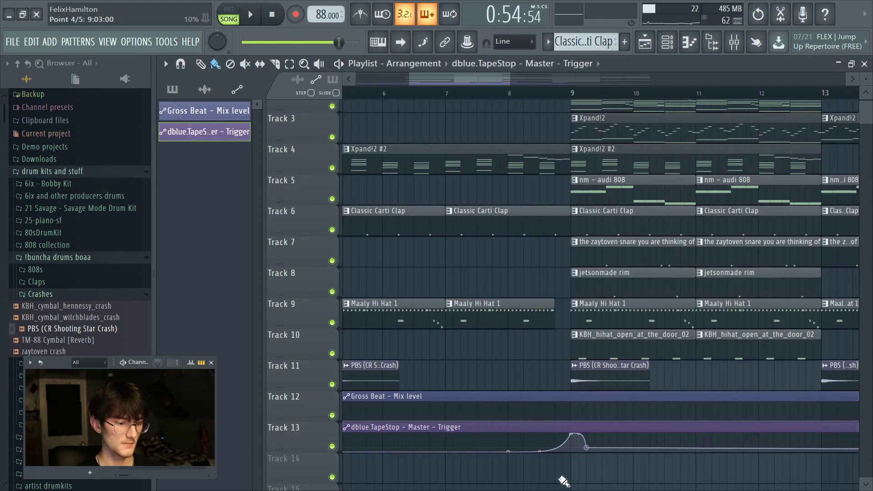
{"action": "left_click_drag", "start_coordinate": [586, 444], "coordinate": [588, 451]}
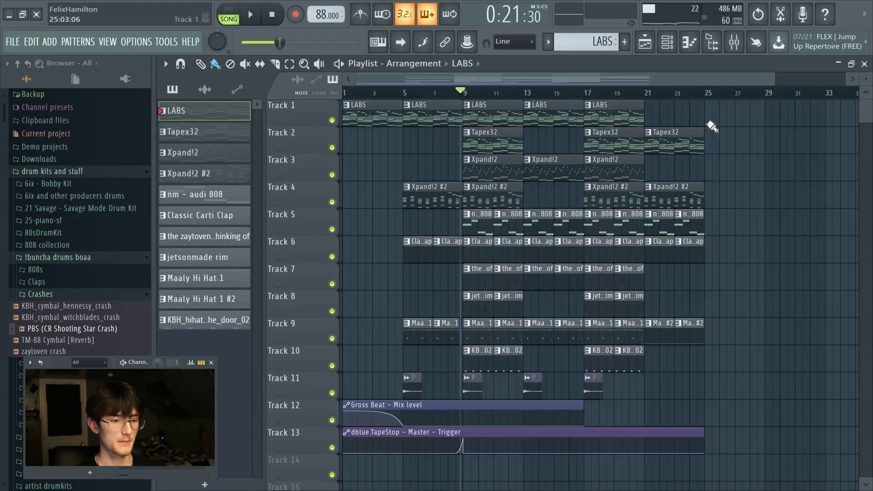
Place a LABS clip on Track 1 and an Xpand!2 #2 clip on Track 4 at bar 25.
{"action": "left_click", "coordinate": [712, 105]}
{"action": "left_click", "coordinate": [705, 92]}
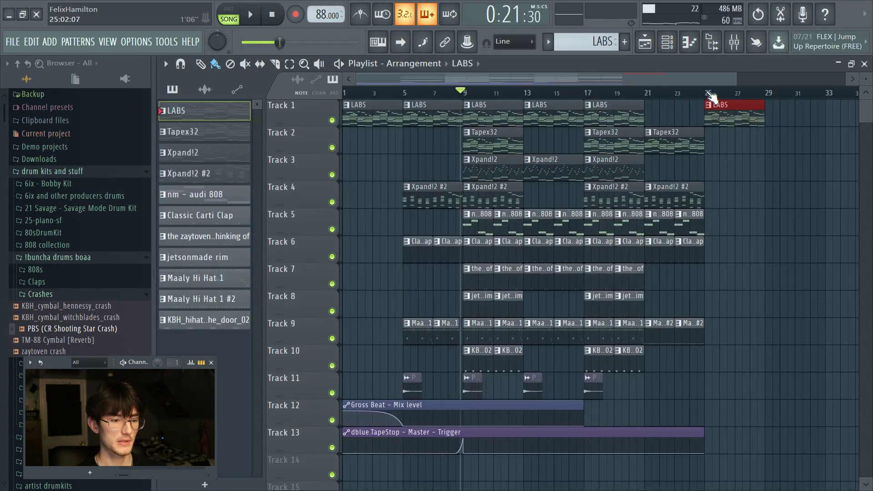
{"action": "left_click", "coordinate": [635, 188]}
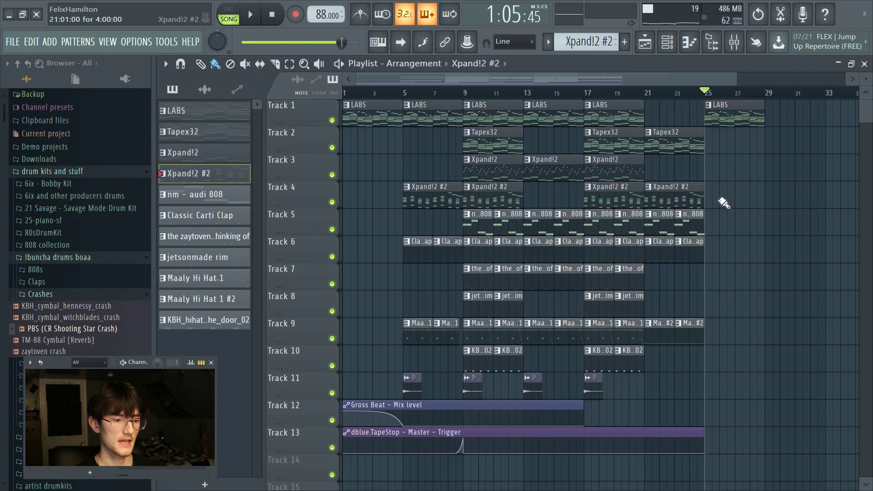
{"action": "left_click", "coordinate": [712, 195]}
Place PBS (CR Shooting Star Crash) clips on Track 11 at bars 21, 25, 29 and 33.
{"action": "left_click", "coordinate": [593, 383]}
{"action": "left_click", "coordinate": [649, 383]}
{"action": "left_click", "coordinate": [709, 382]}
{"action": "left_click", "coordinate": [769, 382]}
{"action": "left_click_drag", "start_coordinate": [817, 373], "coordinate": [605, 399]}
{"action": "left_click_drag", "start_coordinate": [609, 84], "coordinate": [652, 105]}
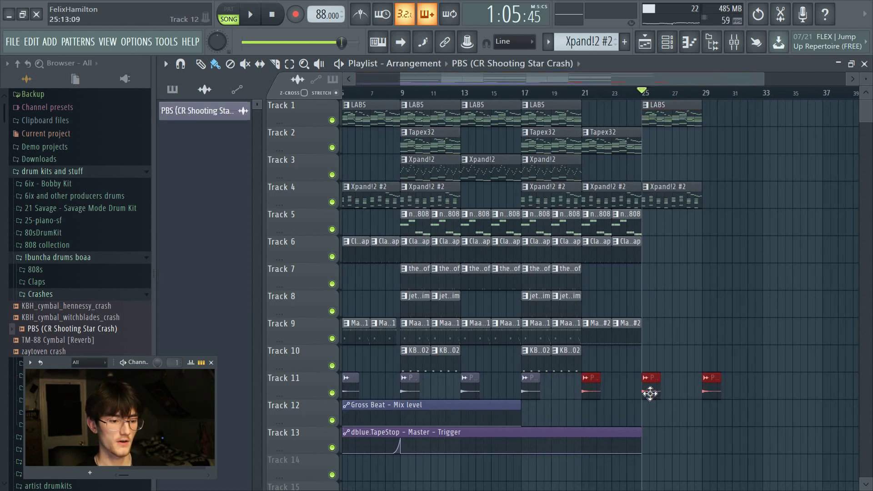
{"action": "left_click", "coordinate": [764, 391]}
Duplicate the bar 9 to 24 section at bar 29 and copy the Maaly Hi Hat 1 #2 clips to bar 33.
{"action": "left_click_drag", "start_coordinate": [688, 102], "coordinate": [775, 333]}
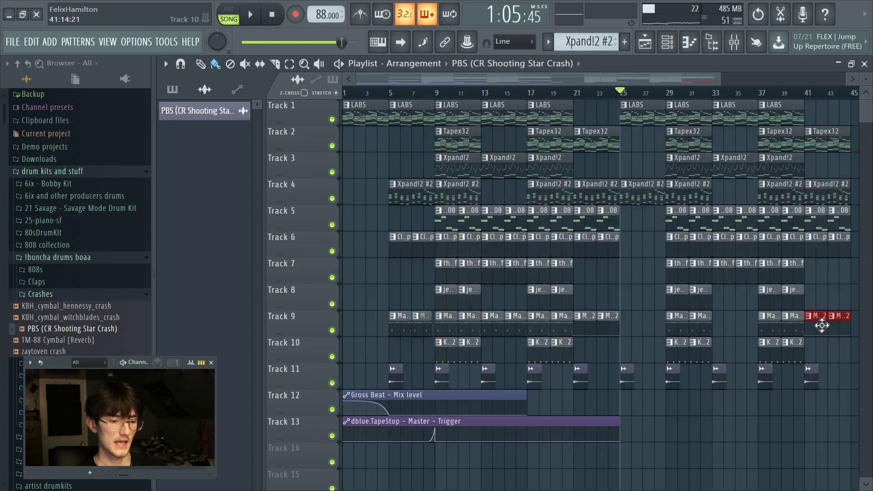
{"action": "left_click_drag", "start_coordinate": [821, 325], "coordinate": [726, 331]}
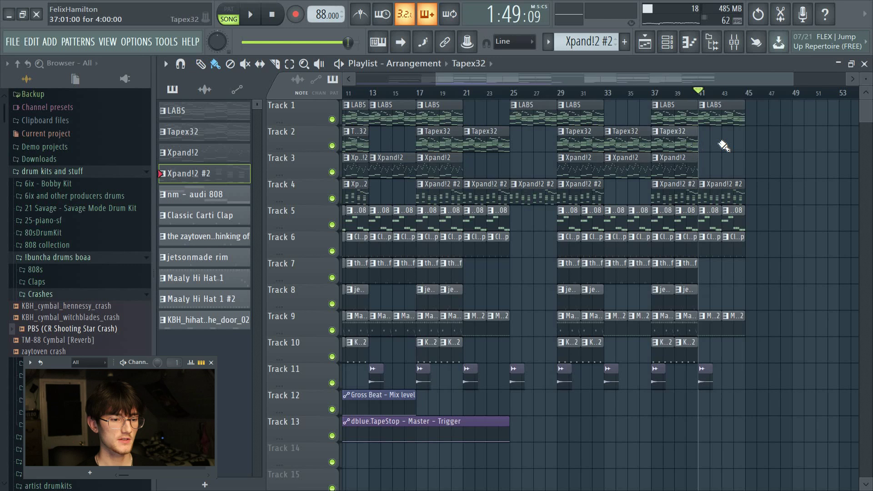
Place Tapex32, Xpand!2 #2 and PBS (CR Shooting Star Crash) clips at bar 45 on Tracks 2, 4 and 11.
{"action": "left_click", "coordinate": [677, 139]}
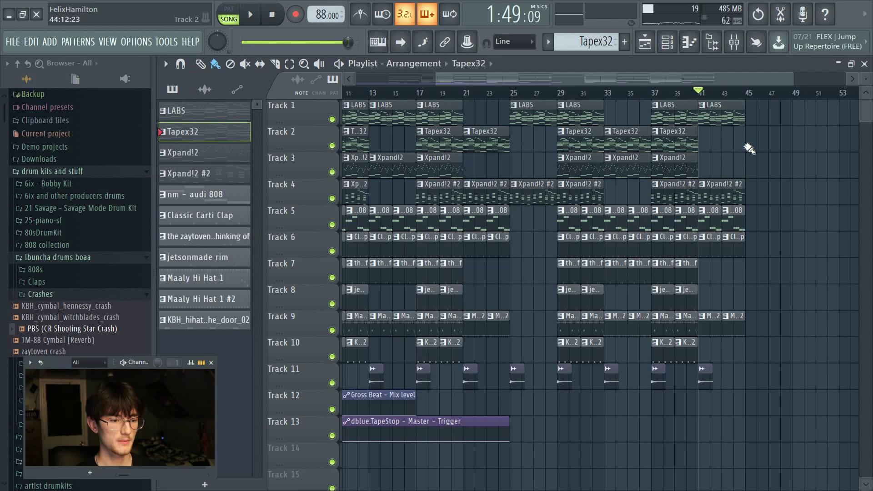
{"action": "left_click", "coordinate": [748, 139]}
{"action": "left_click", "coordinate": [738, 189]}
{"action": "left_click", "coordinate": [754, 189]}
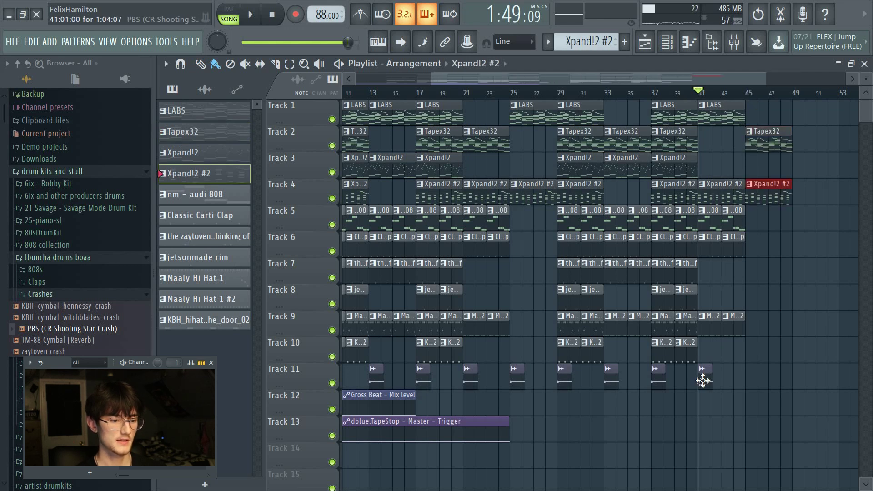
{"action": "left_click", "coordinate": [704, 377]}
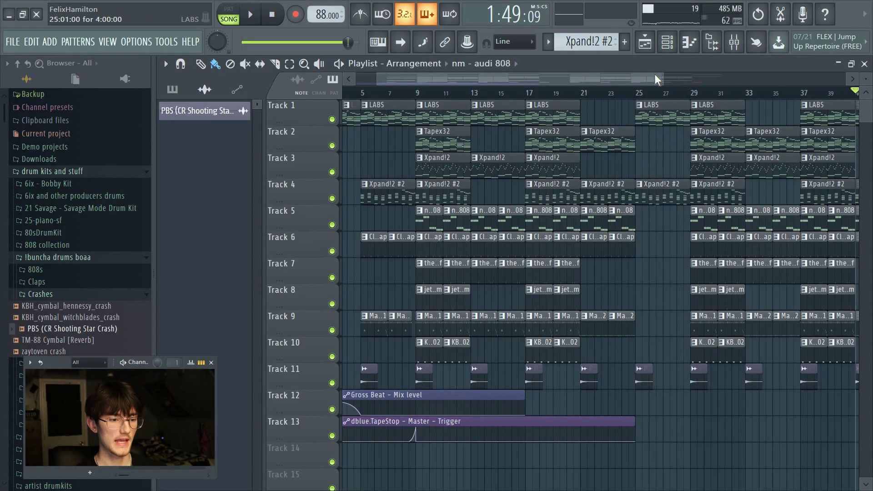
Place two nm - audi 808 clips on Track 5 from bar 25 to 29 and cue playback at bar 25.
{"action": "scroll", "coordinate": [659, 98], "scroll_direction": "up", "scroll_amount": 2}
{"action": "left_click_drag", "start_coordinate": [631, 216], "coordinate": [693, 224]}
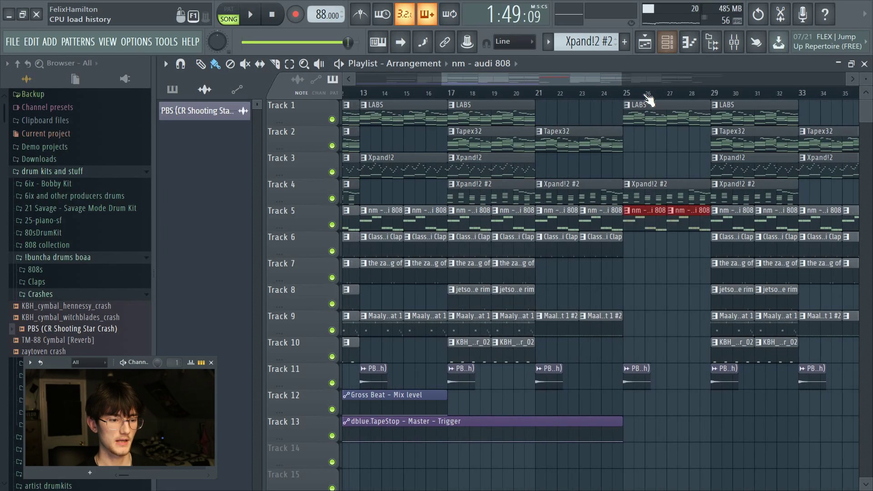
{"action": "left_click", "coordinate": [623, 93]}
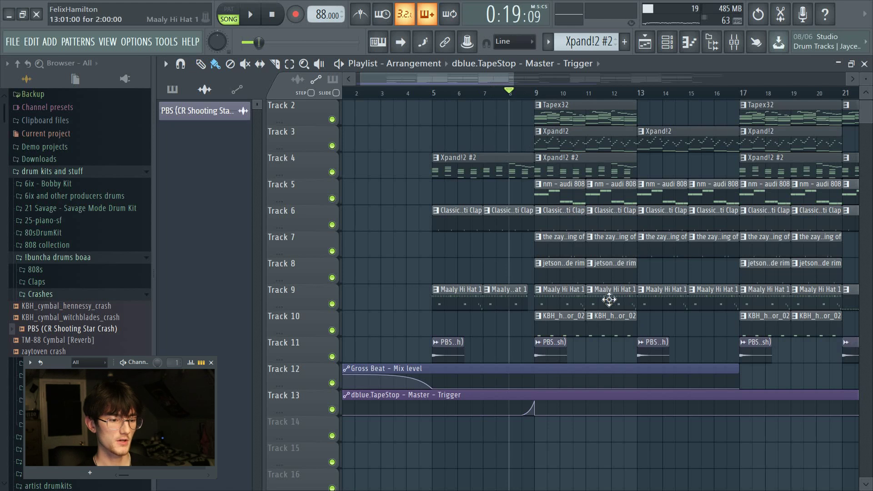
Replace the Maaly Hi Hat 1 clips at bars 11 and 15 on Track 9 with copies of the trimmed clip from bar 7.
{"action": "right_click", "coordinate": [610, 296]}
{"action": "right_click", "coordinate": [708, 298]}
{"action": "left_click", "coordinate": [507, 296]}
{"action": "left_click", "coordinate": [589, 297]}
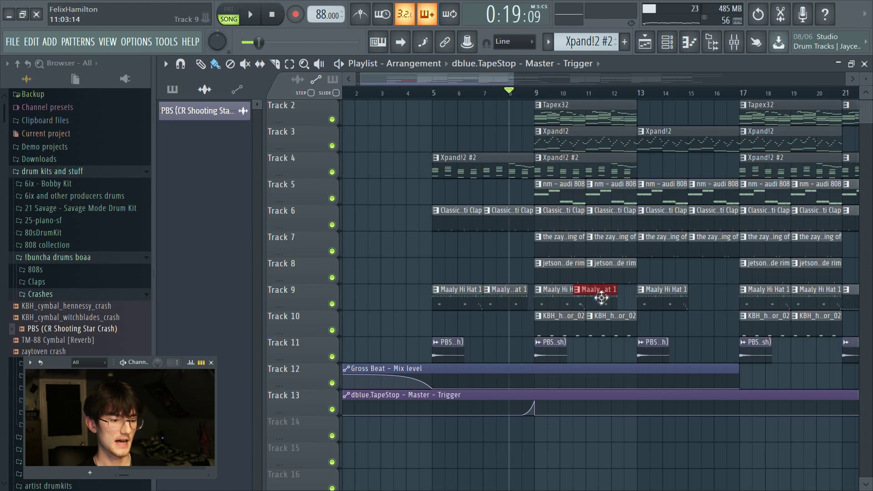
{"action": "left_click_drag", "start_coordinate": [608, 303], "coordinate": [723, 304]}
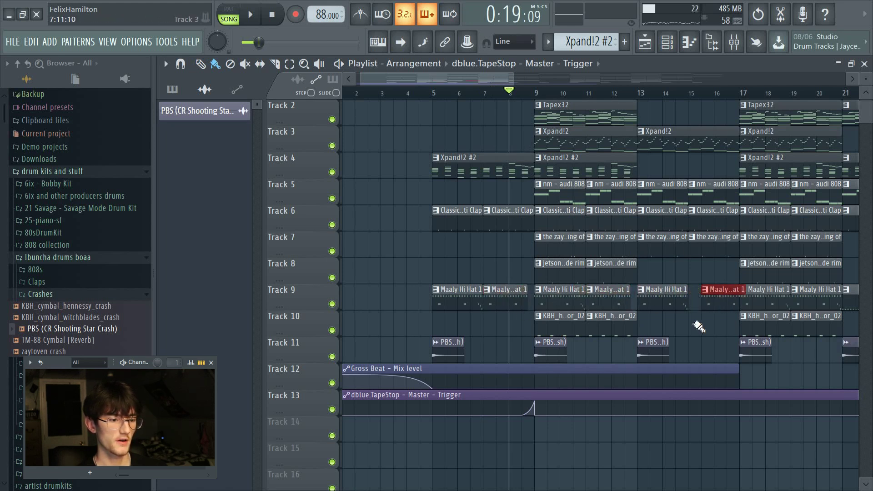
{"action": "left_click", "coordinate": [711, 305]}
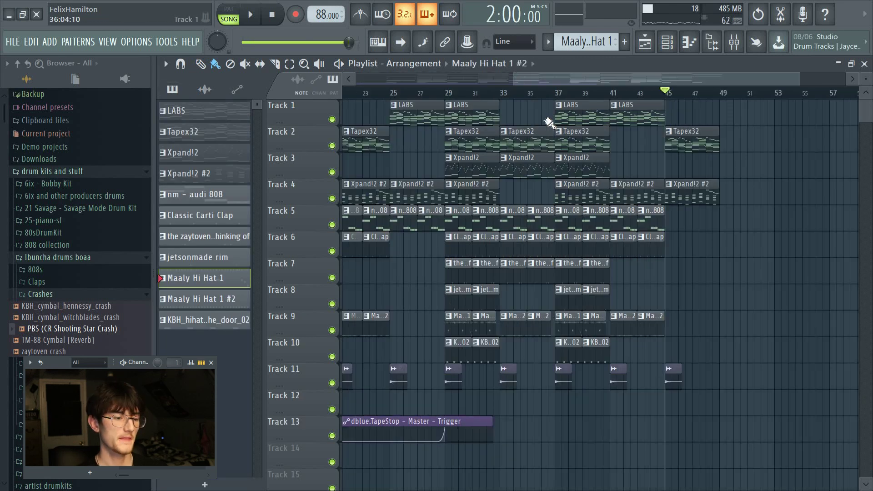
Duplicate the bar 29 to 36 section of instrument and drum clips at bar 49.
{"action": "left_click_drag", "start_coordinate": [549, 122], "coordinate": [730, 350]}
Create an automation clip for the Master track's volume and return to the playlist.
{"action": "left_click", "coordinate": [734, 41]}
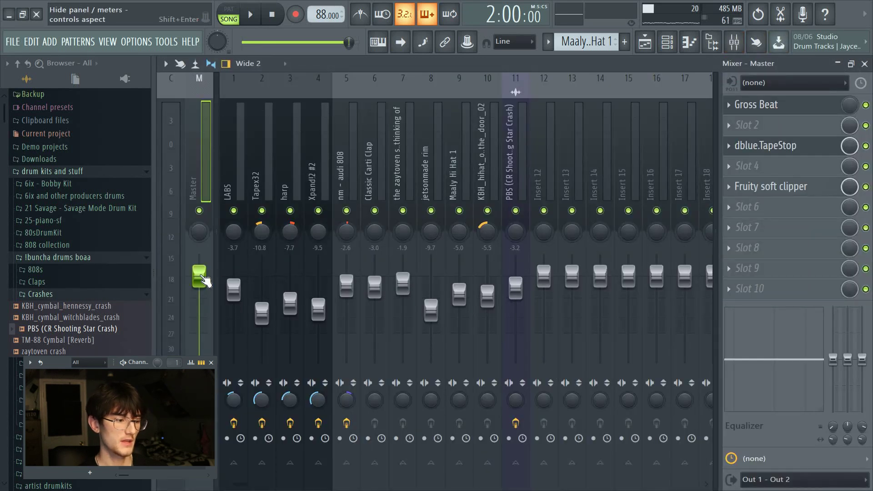
{"action": "right_click", "coordinate": [202, 276]}
{"action": "left_click", "coordinate": [236, 352]}
{"action": "left_click", "coordinate": [645, 42]}
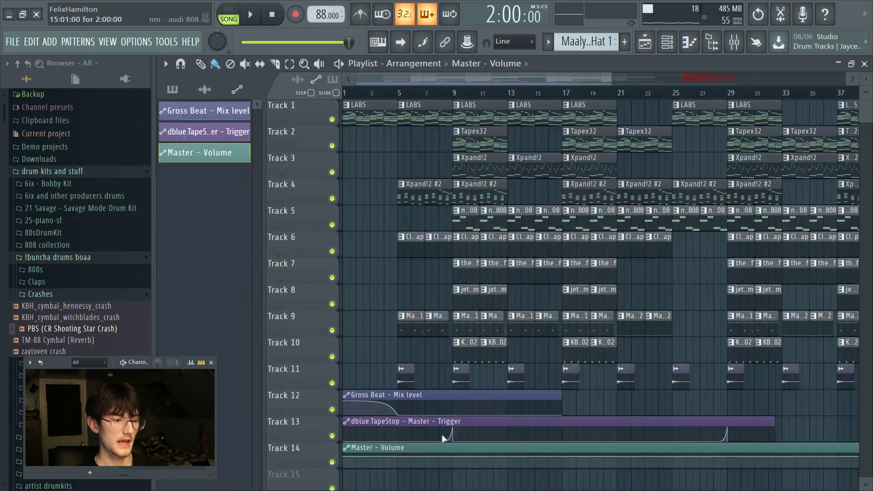
Add a bar 49 point to the Master volume automation, paste the 80% start value into it, and lower the end point for a fade-out.
{"action": "right_click", "coordinate": [346, 455]}
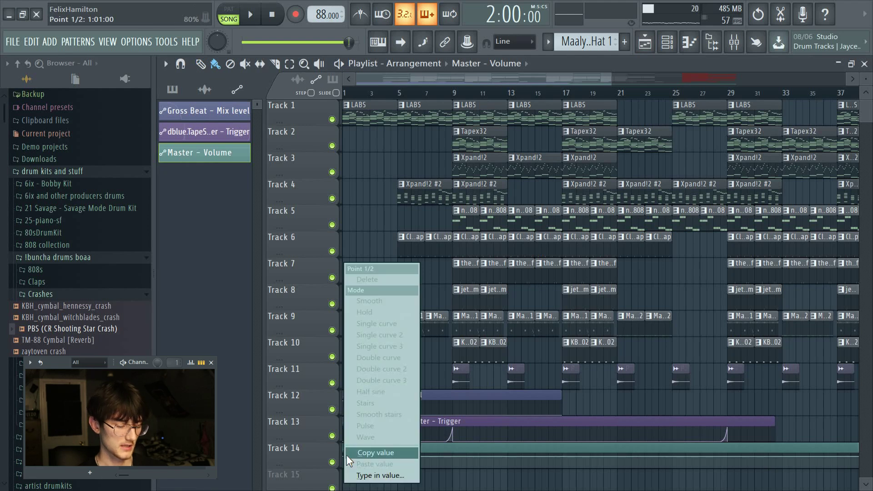
{"action": "left_click", "coordinate": [346, 453]}
{"action": "scroll", "coordinate": [577, 139], "scroll_direction": "right", "scroll_amount": 10}
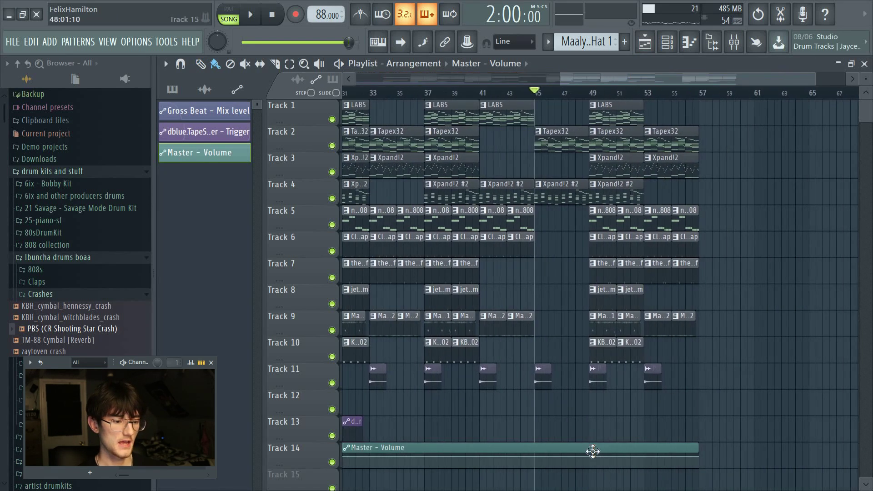
{"action": "left_click", "coordinate": [588, 457]}
{"action": "right_click", "coordinate": [588, 457]}
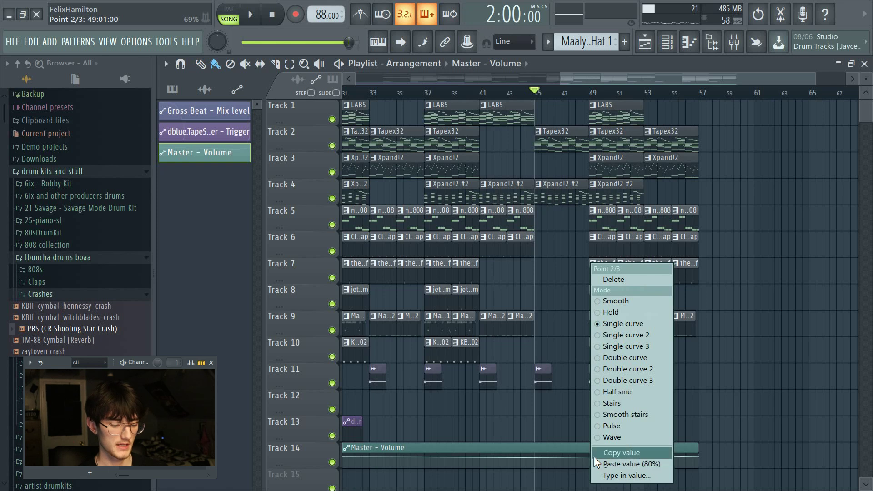
{"action": "left_click", "coordinate": [607, 464]}
{"action": "left_click_drag", "start_coordinate": [698, 457], "coordinate": [703, 477]}
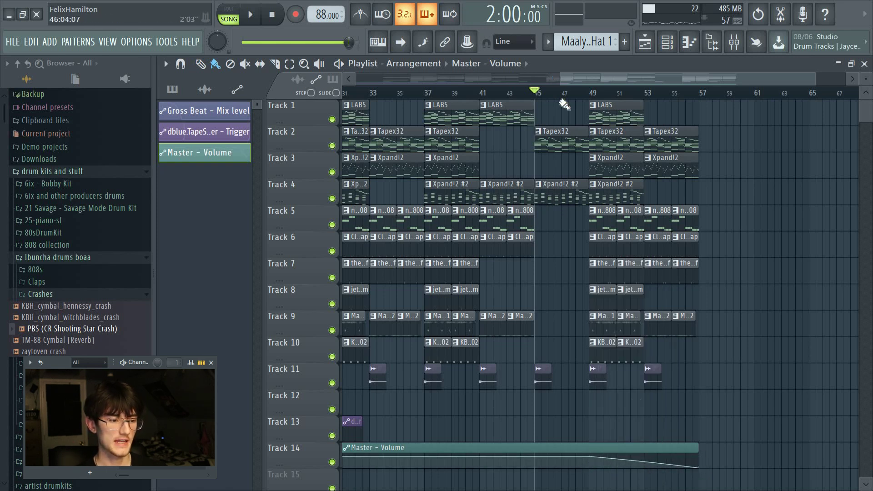
{"action": "scroll", "coordinate": [569, 100], "scroll_direction": "down", "scroll_amount": 4}
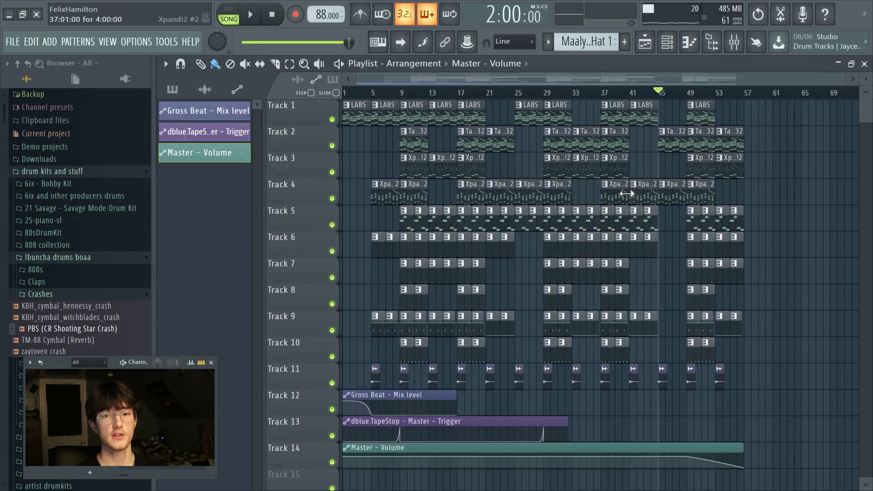